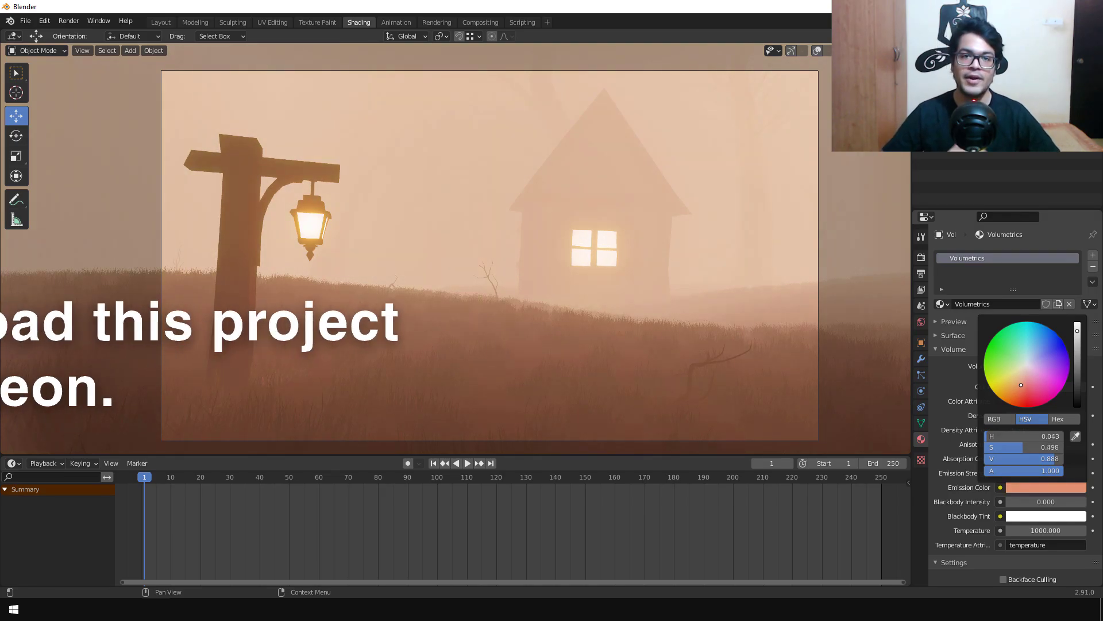
mouse_move(1021, 385)
left_mouse_down()
mouse_move(1033, 386)
mouse_move(1030, 342)
mouse_move(1039, 343)
left_mouse_up()
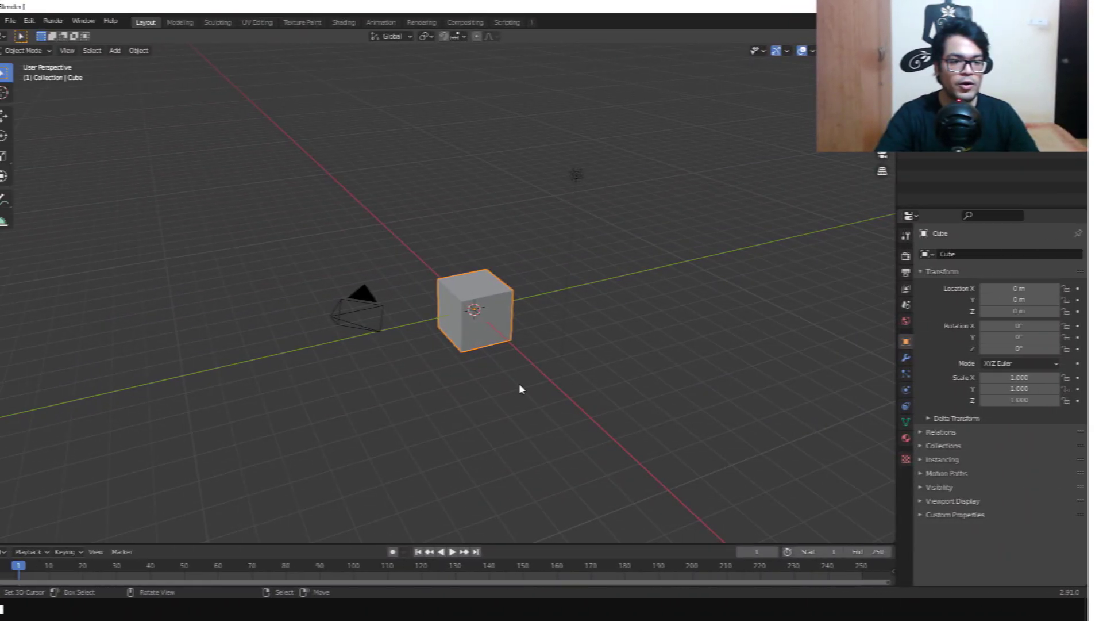
Delete the default cube and the default light from the scene
key("x")
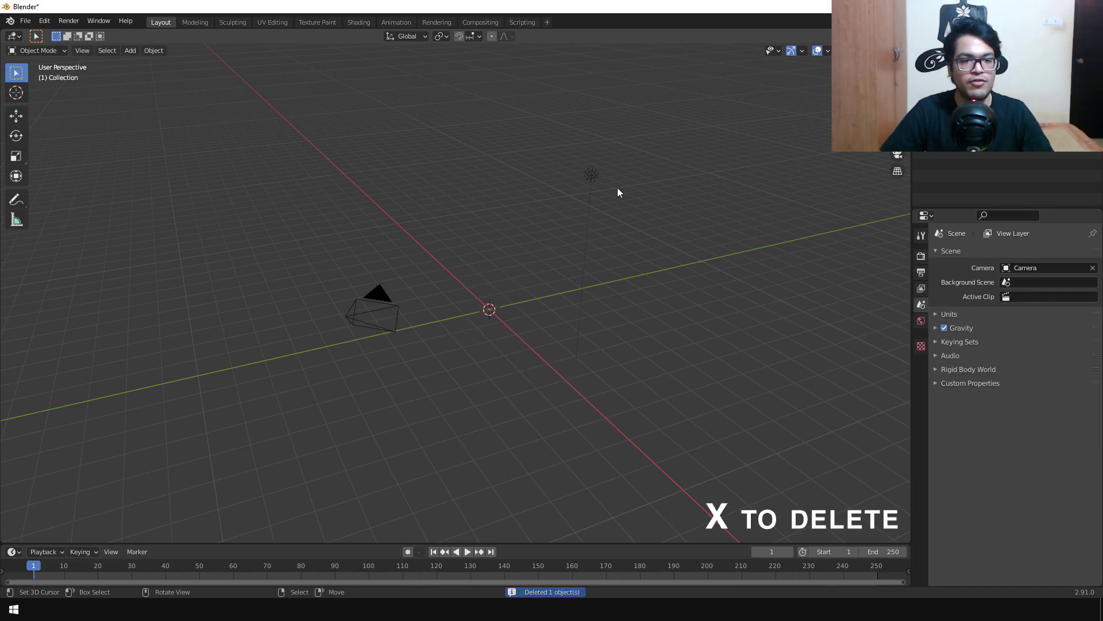
right_click(591, 174)
key("x")
Add a mesh plane at the origin and set its size to 10 m
key("shift+a")
mouse_move(454, 188)
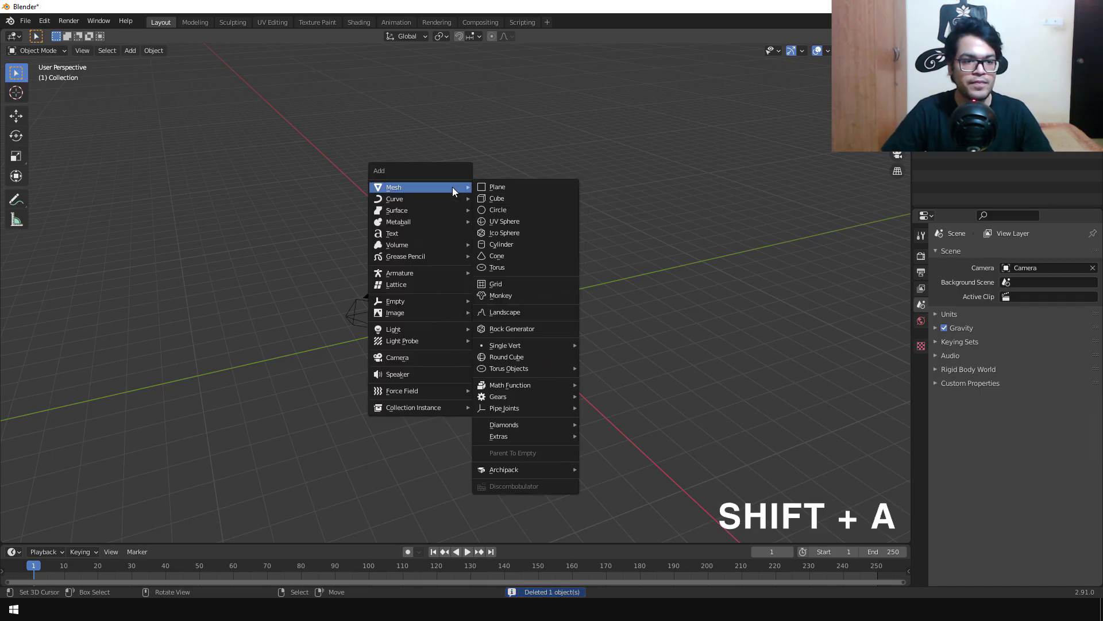
left_click(512, 196)
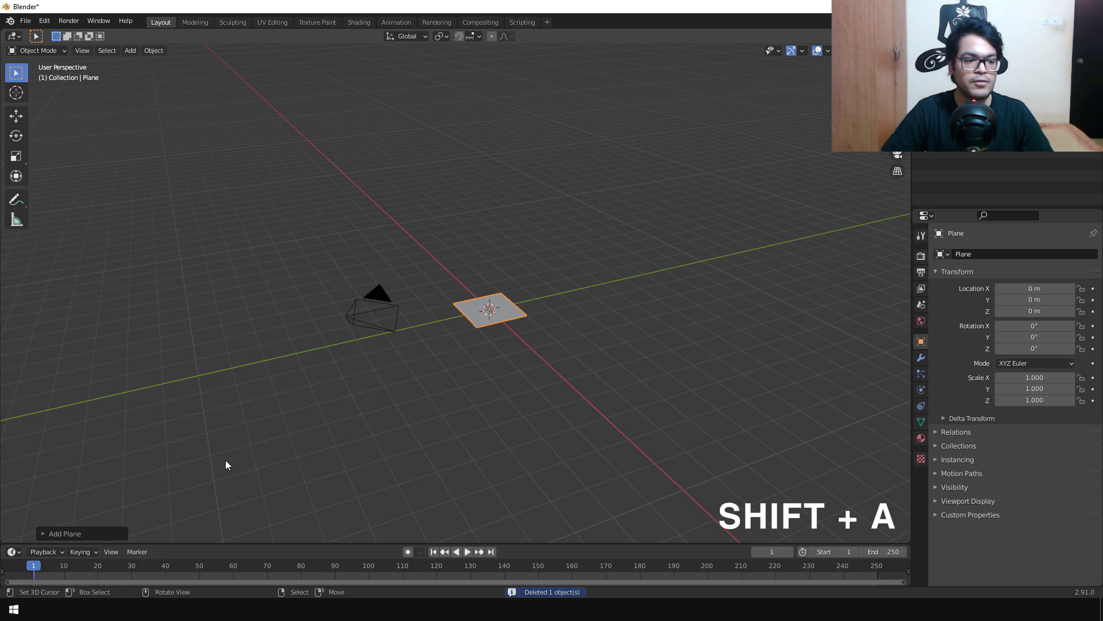
left_click(109, 532)
left_click(164, 433)
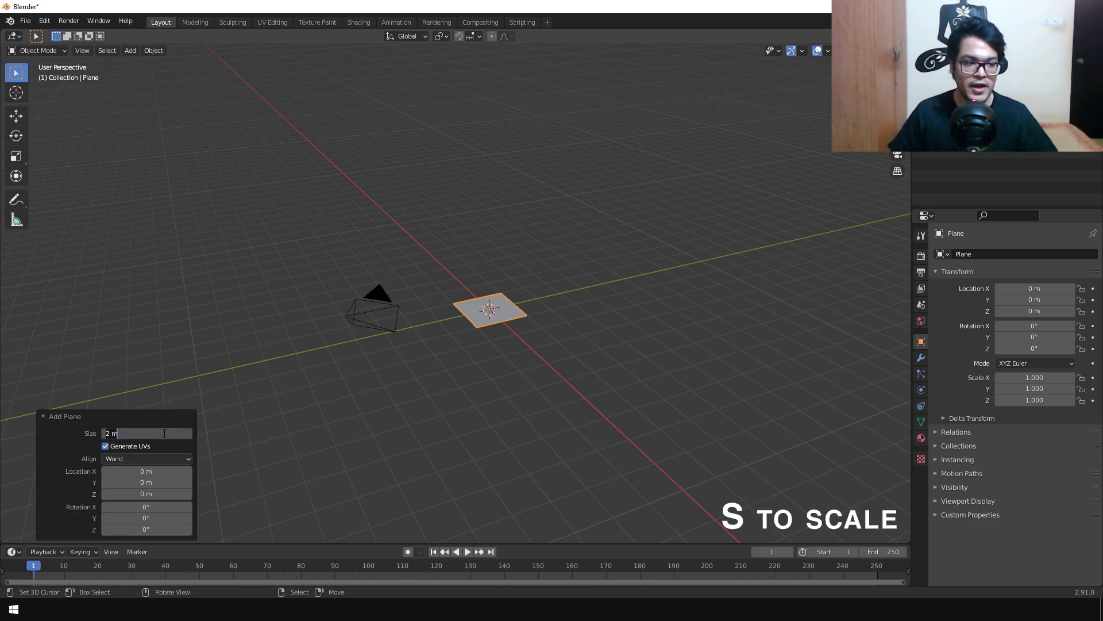
type("10")
key("Return")
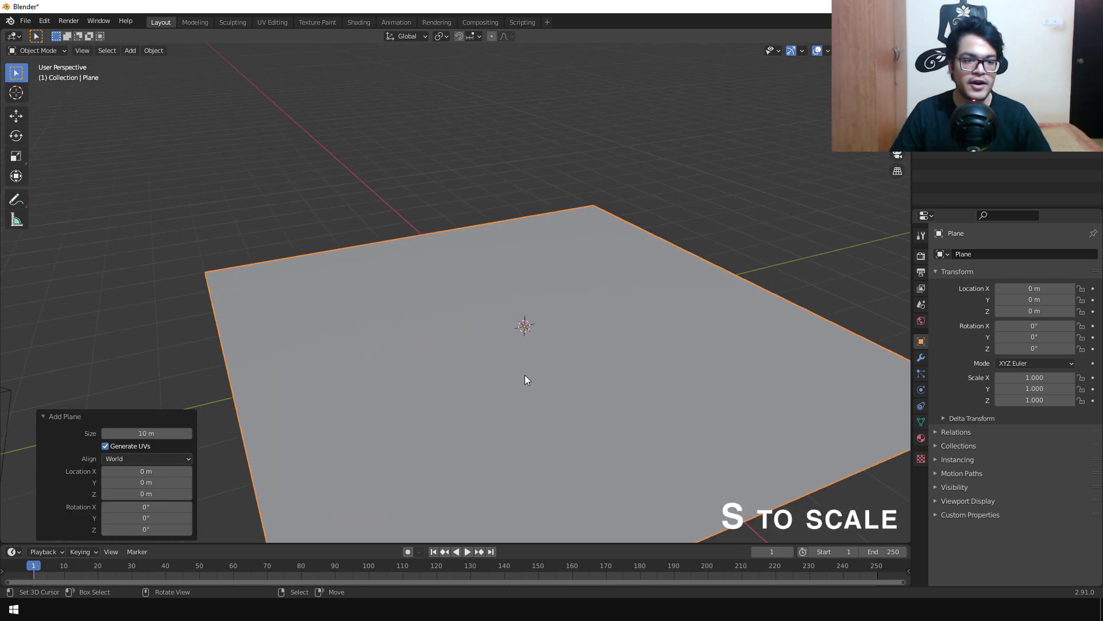
Subdivide the whole plane repeatedly with one cut each time into a very dense grid, and return to Object Mode
scroll(525, 374, "up", 4)
middle_click_drag(628, 393, 539, 274)
key("Tab")
right_click(526, 260)
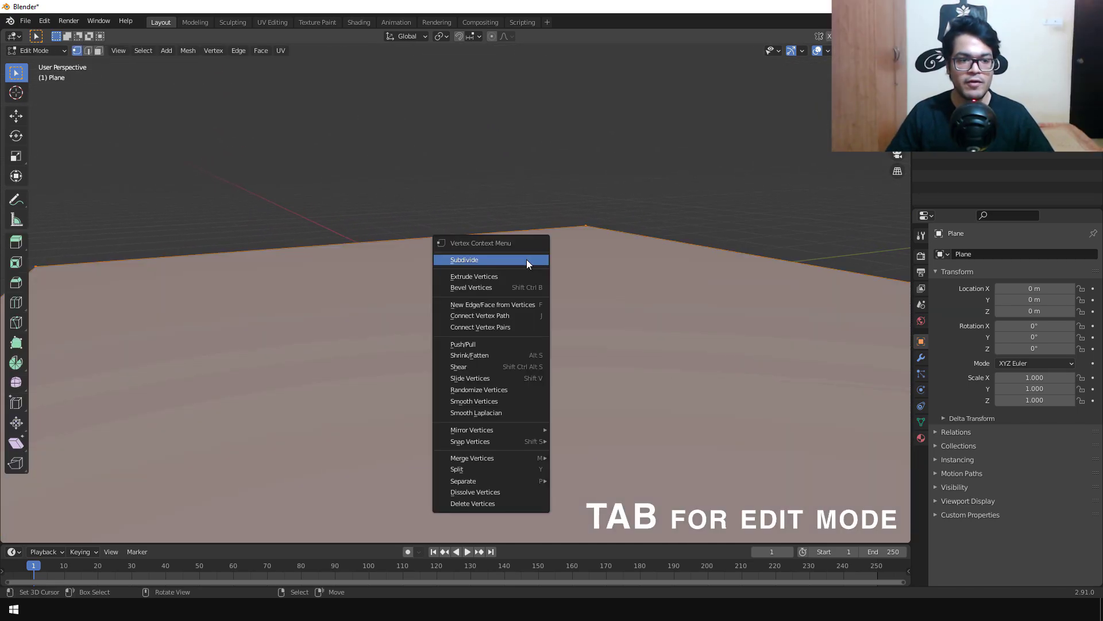
left_click(526, 259)
key("w")
left_click(527, 260)
key("w")
left_click(526, 259)
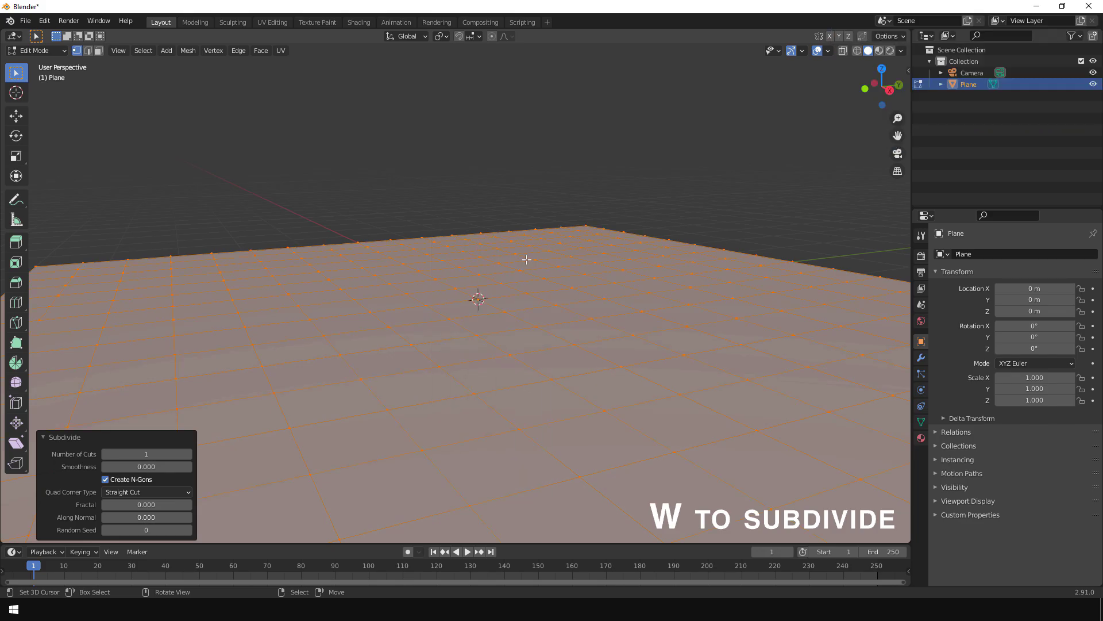
key("w")
left_click(527, 260)
key("w")
left_click(527, 260)
middle_click_drag(526, 262, 757, 251)
scroll(529, 299, "down", 4)
scroll(529, 298, "up", 2)
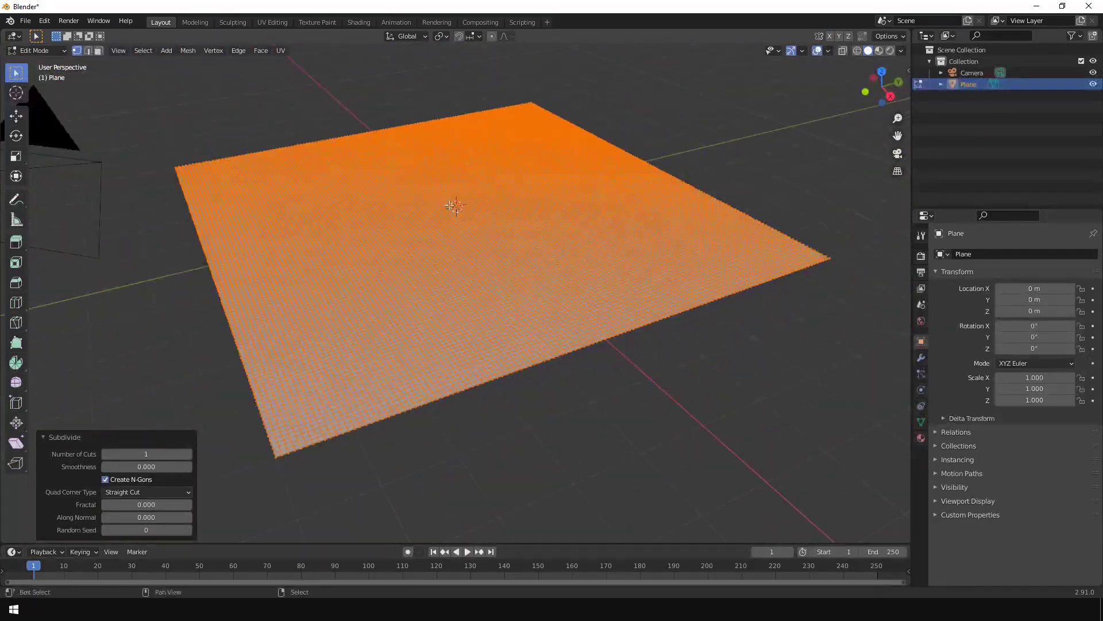
middle_click_drag(486, 251, 501, 282, "shift")
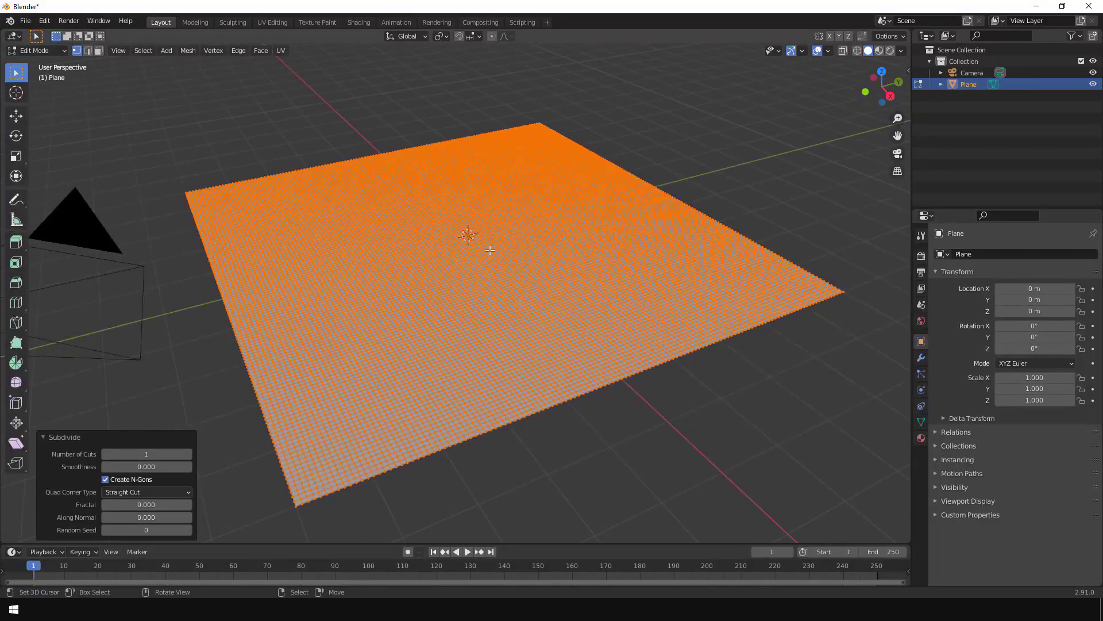
key("Tab")
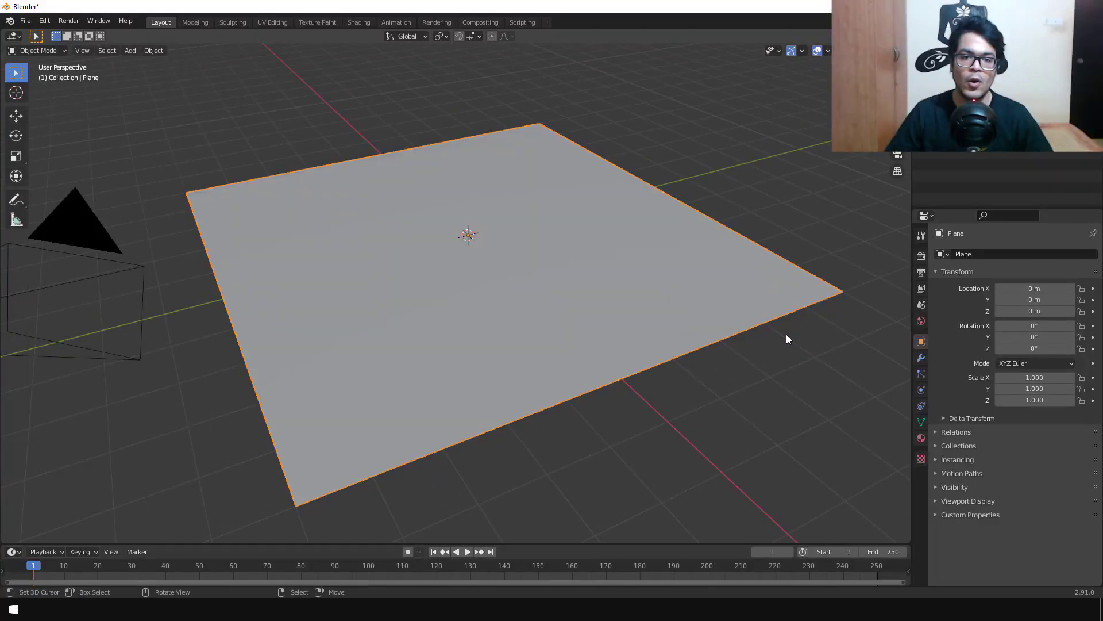
Add a Displace modifier to the plane and create a new texture for it
left_click(921, 357)
left_click(994, 255)
left_click(979, 295)
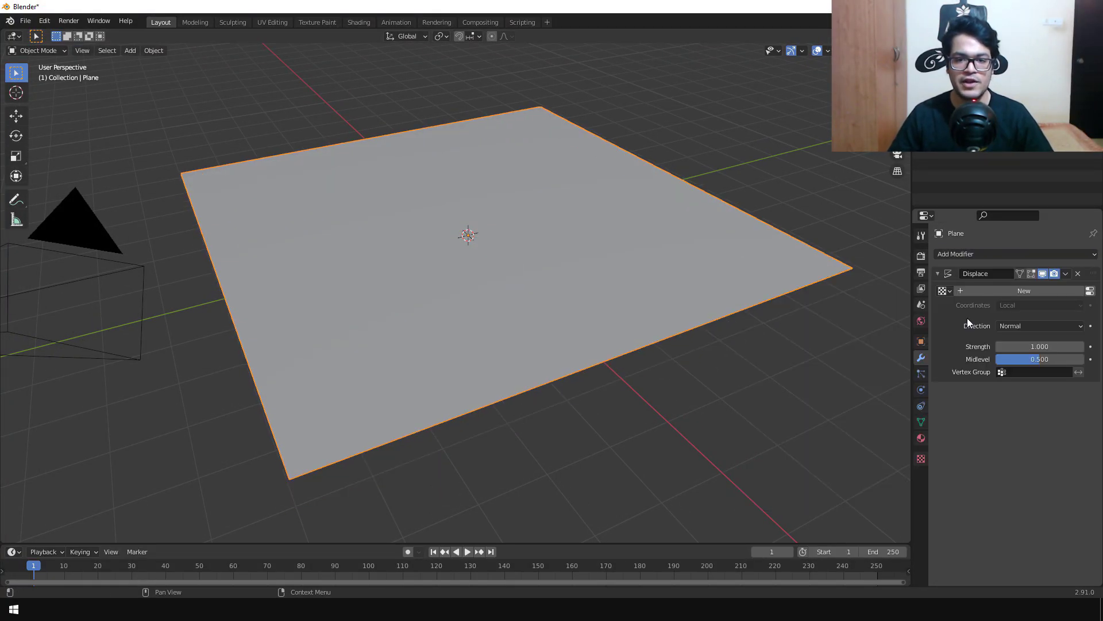
left_click(1020, 289)
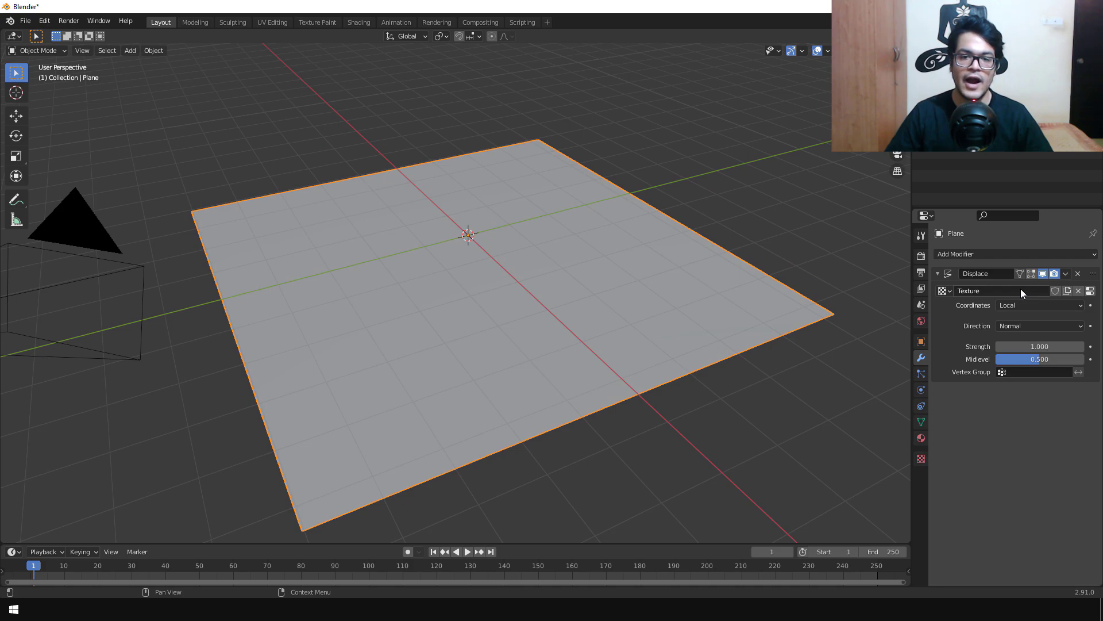
Change the displacement texture's type to Clouds and set its size to 2.00 for broad, soft hills
left_click(1088, 291)
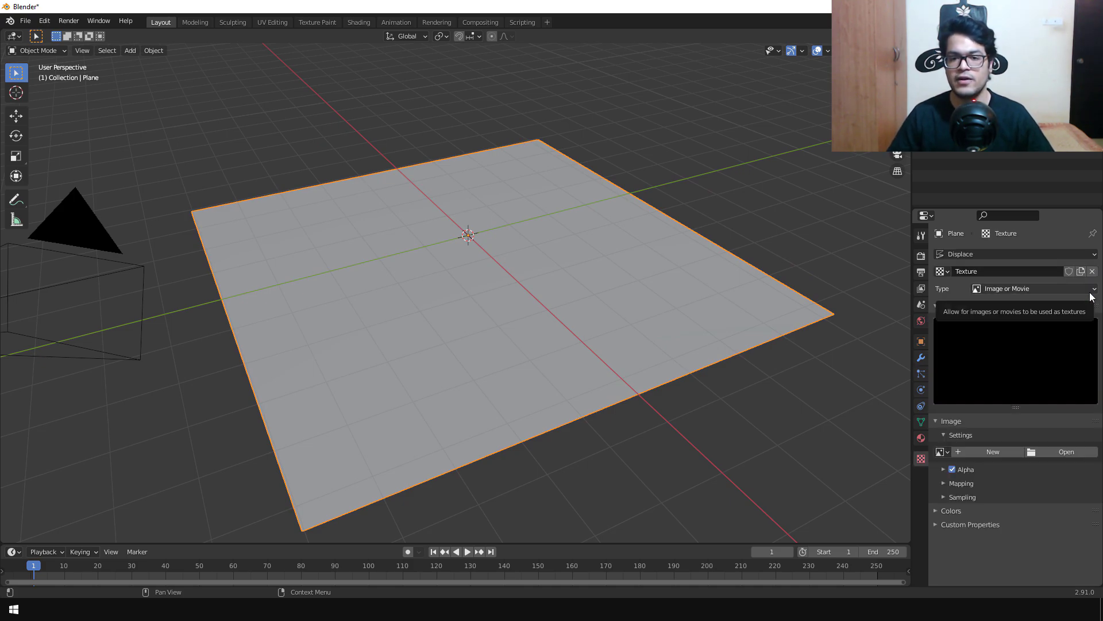
left_click(1040, 289)
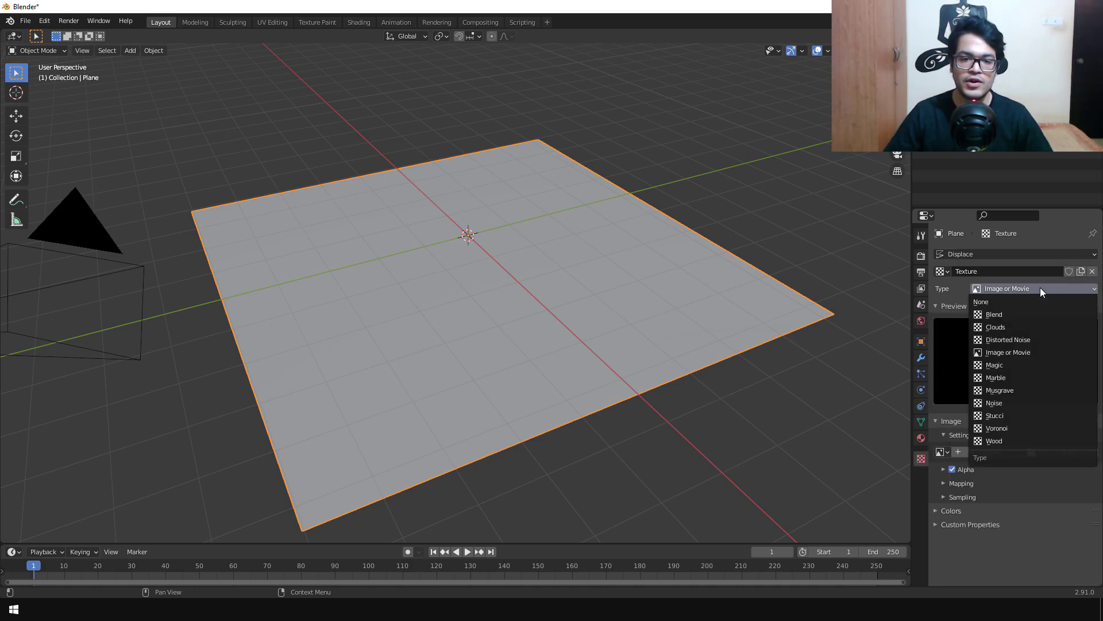
left_click(1038, 326)
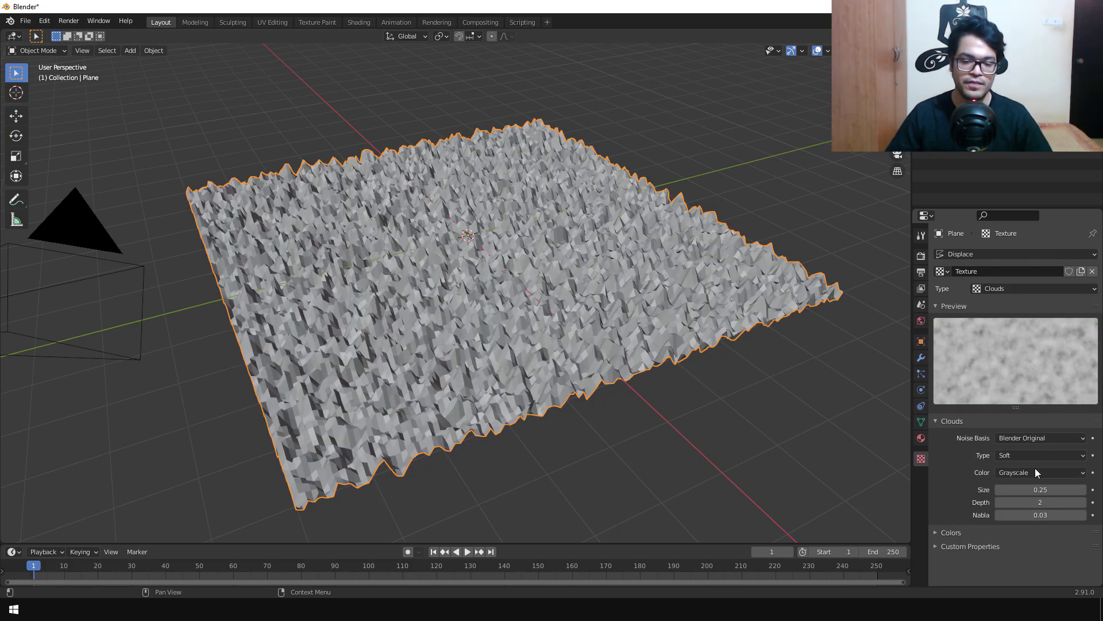
left_click_drag(1033, 487, 1083, 488)
scroll(508, 377, "up", 3)
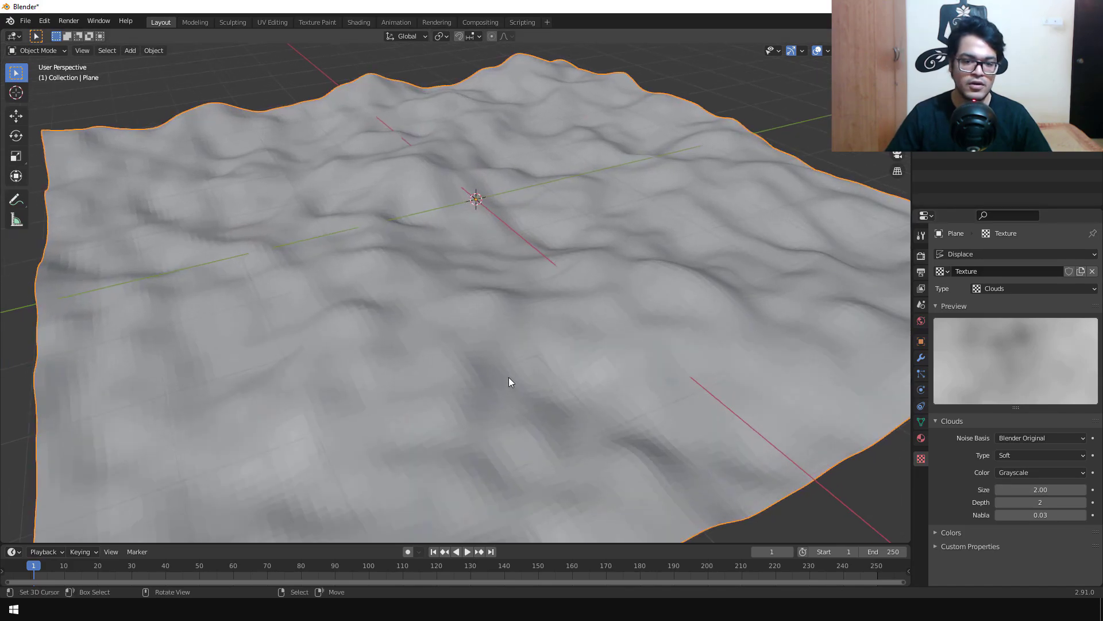
middle_click_drag(508, 377, 500, 339)
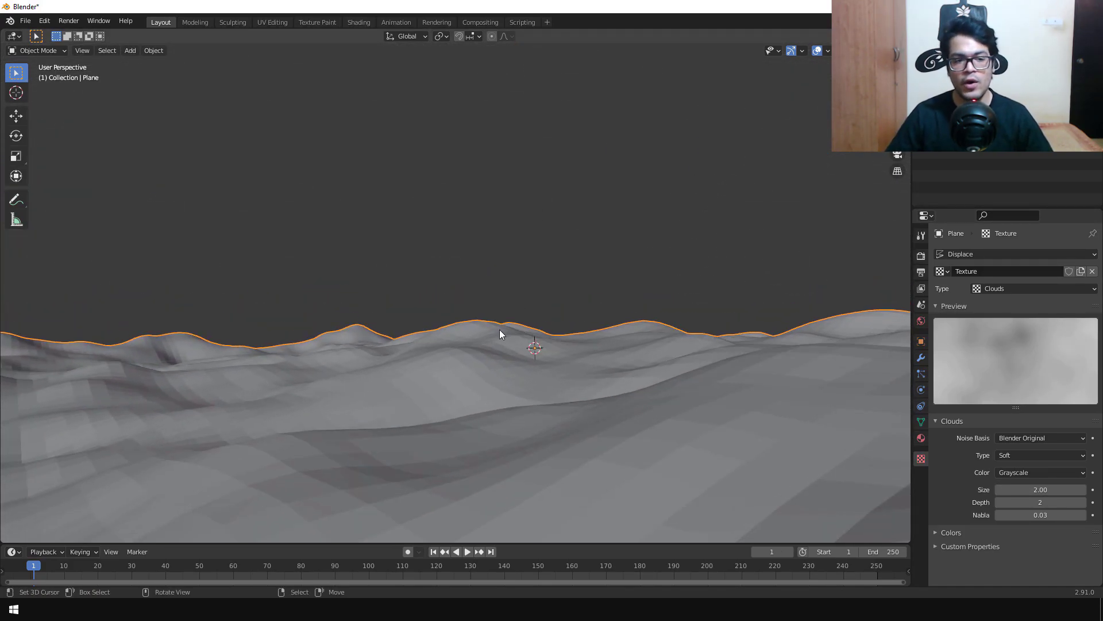
Set the Displace modifier's strength to -0.600 to flatten and invert the terrain's hills
left_click(921, 357)
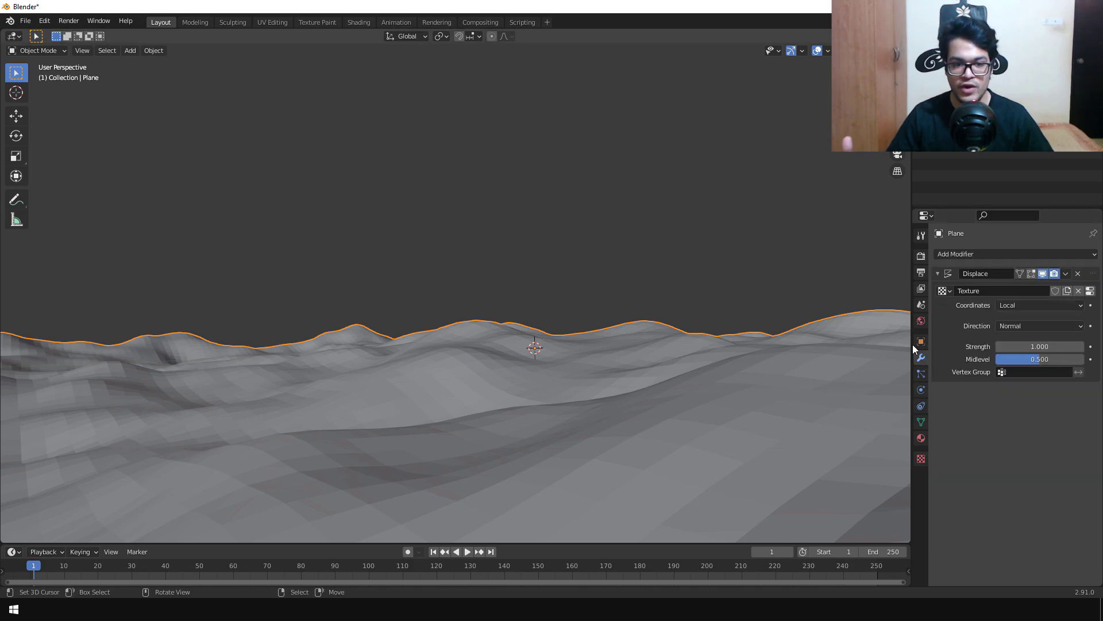
mouse_move(1040, 346)
left_mouse_down()
mouse_move(988, 346)
mouse_move(1039, 344)
left_mouse_up()
middle_click_drag(851, 374, 385, 374)
left_click(595, 373)
middle_click_drag(594, 374, 549, 374)
left_click(419, 424)
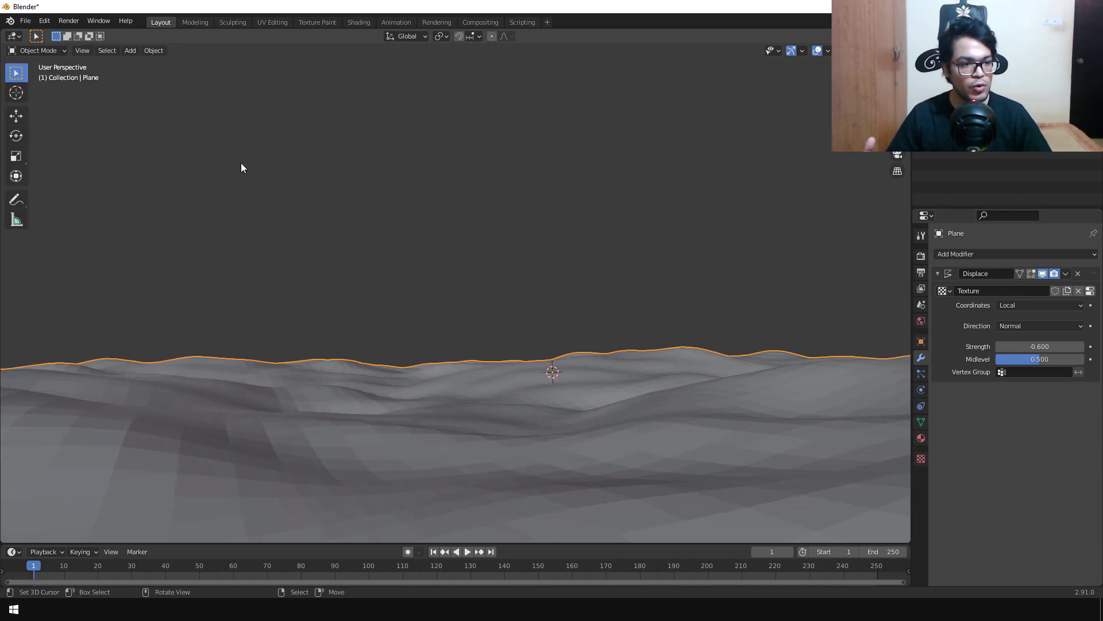
Shade the terrain smooth, set its displacement strength to -0.420, and deselect it
left_click(153, 51)
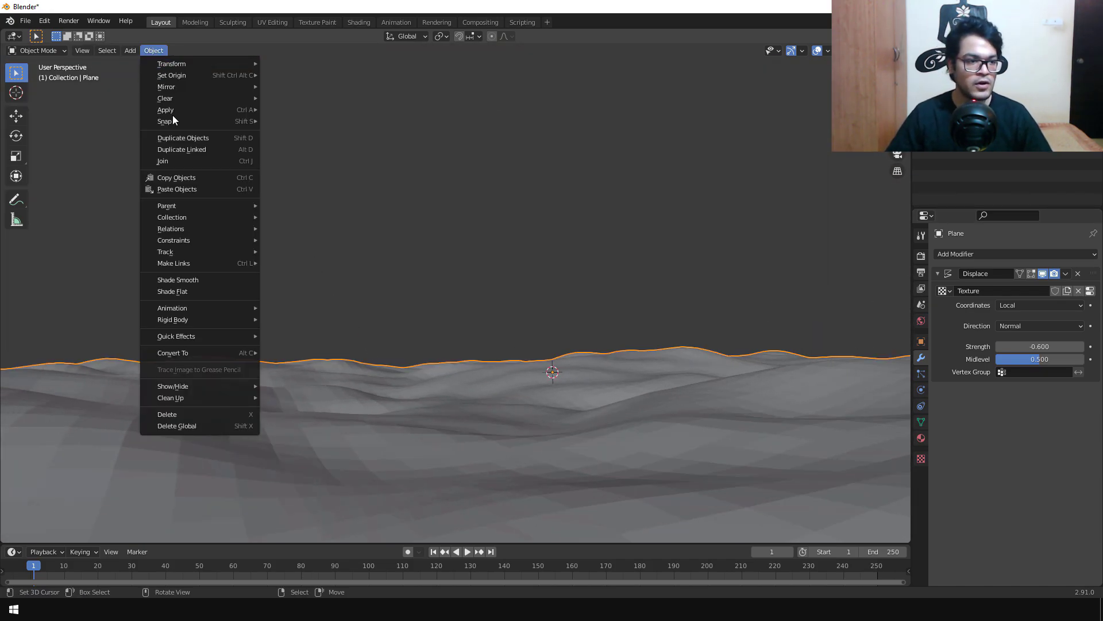
left_click(188, 281)
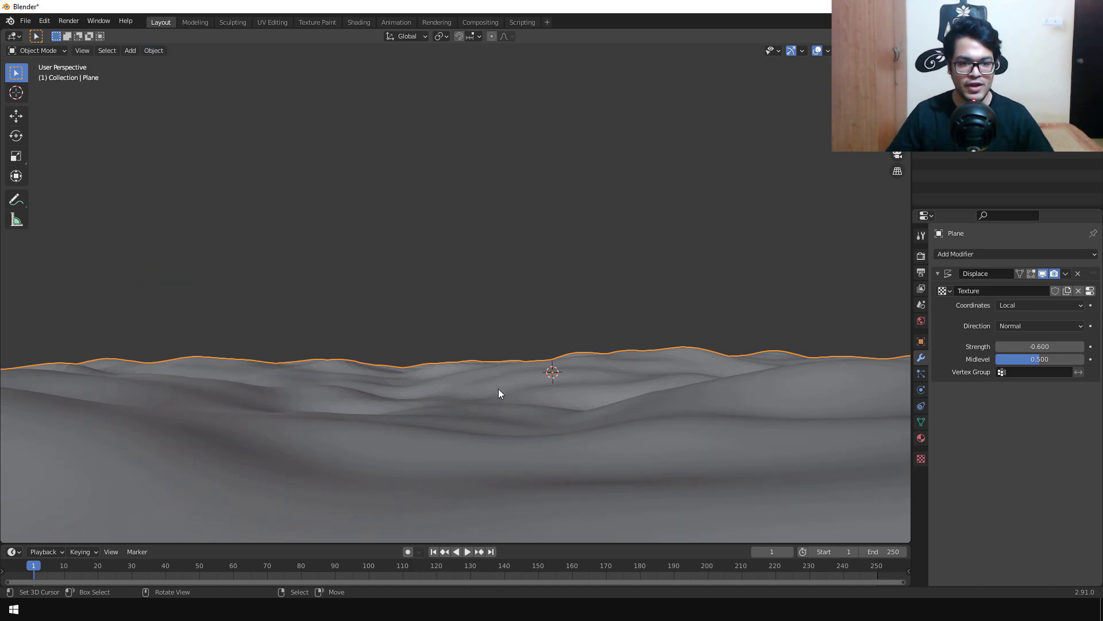
middle_click_drag(498, 393, 480, 452)
mouse_move(1039, 347)
left_mouse_down()
mouse_move(1060, 346)
mouse_move(1048, 346)
left_mouse_up()
key("alt+a")
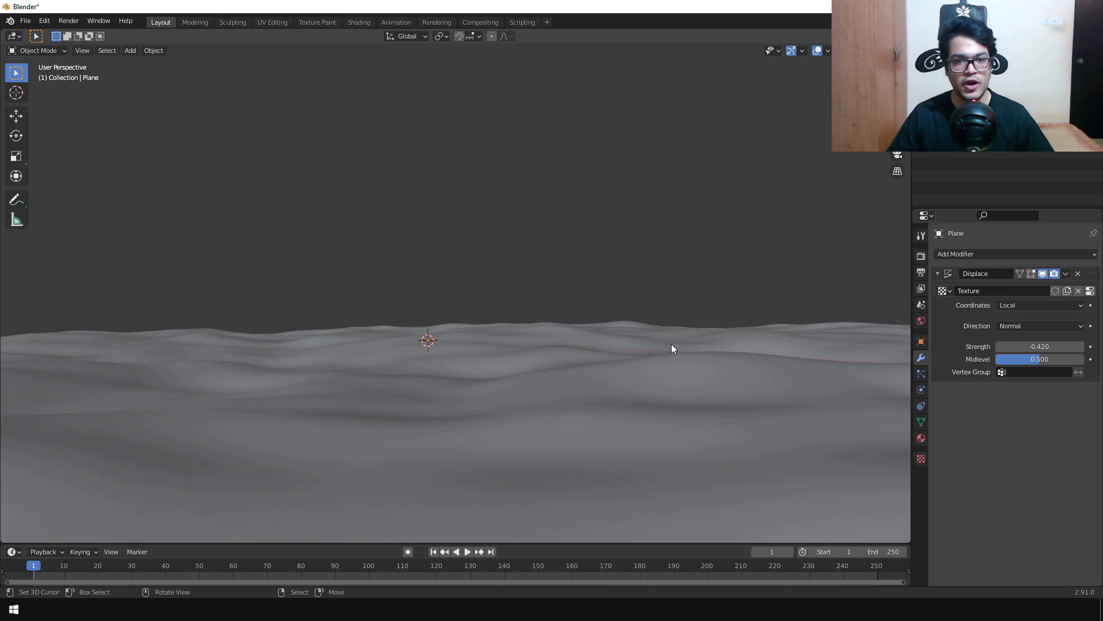
Frame a low view across the terrain and align the camera to that view
middle_click_drag(671, 344, 646, 281)
middle_click_drag(436, 343, 336, 356, "shift")
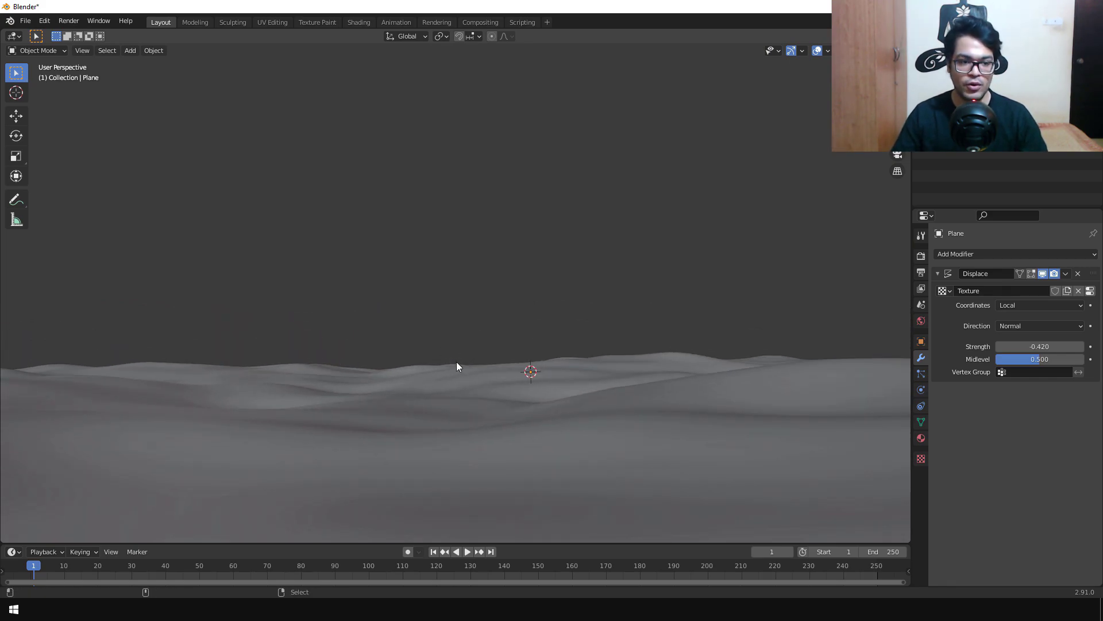
key("ctrl+alt+KP_0")
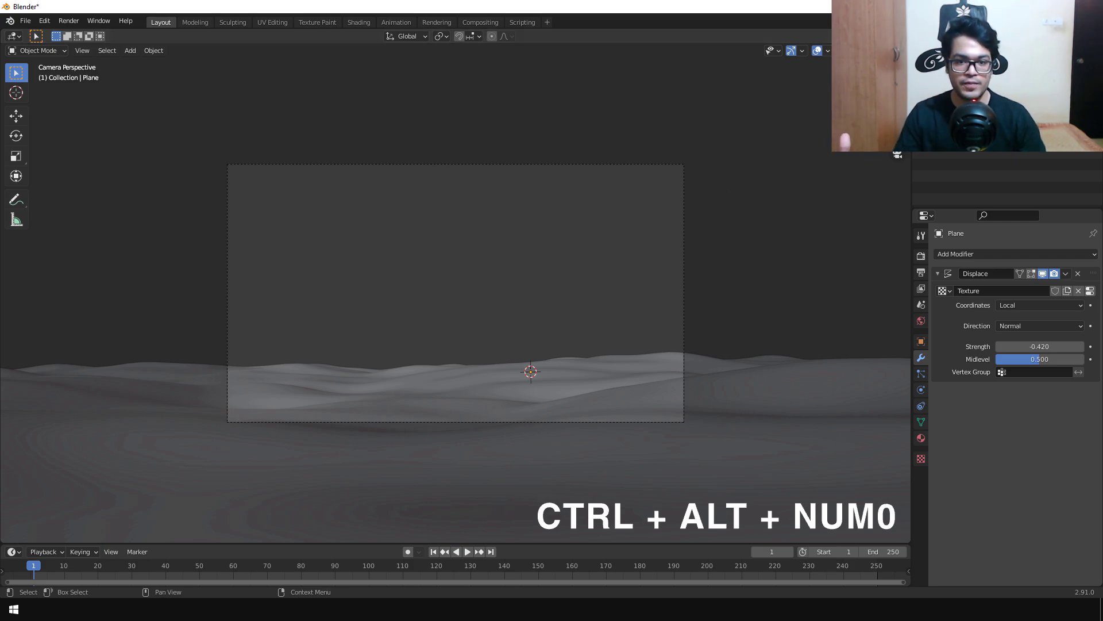
Select the camera and set its focal length to 22 mm
right_click(683, 273)
left_click(921, 390)
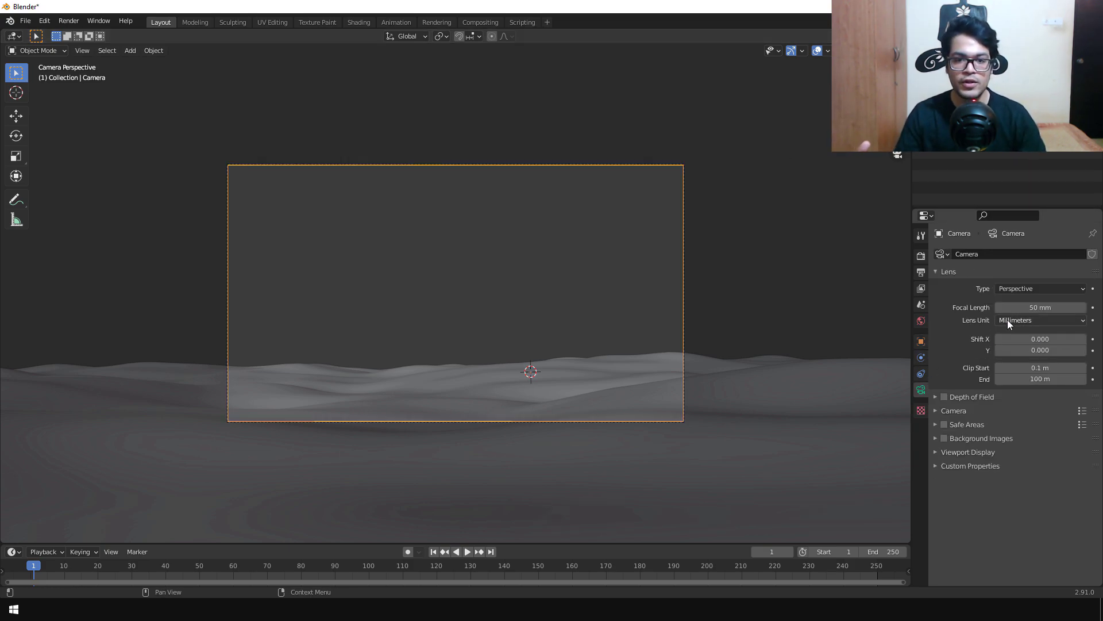
left_click_drag(1042, 307, 1026, 307)
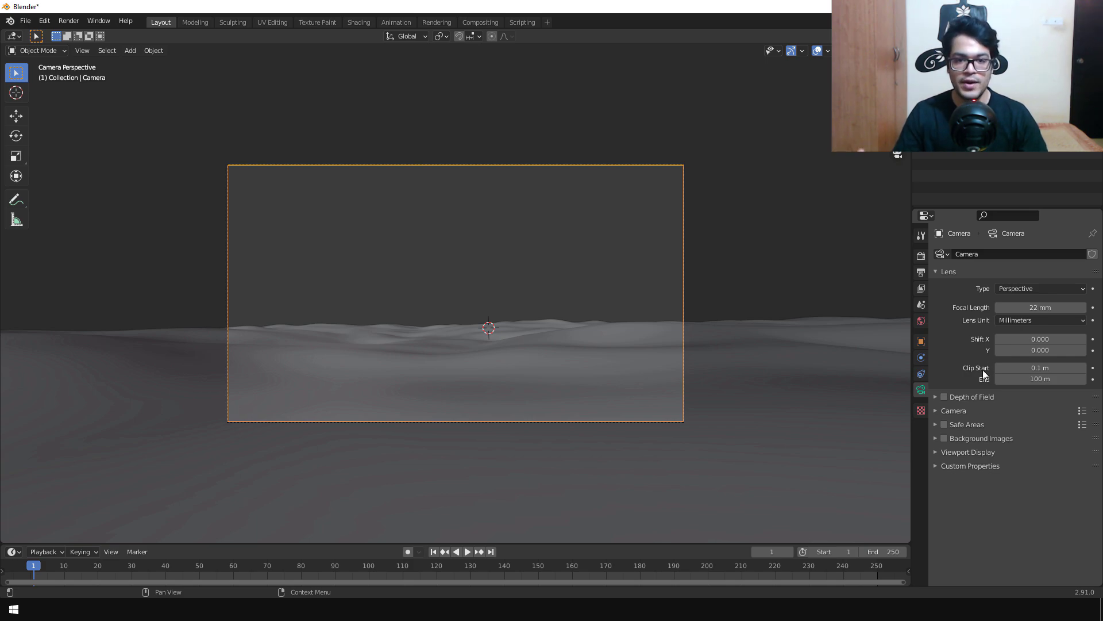
Lock the camera to the view, reframe the shot so more of the terrain fills the lower half, and unlock it
key("n")
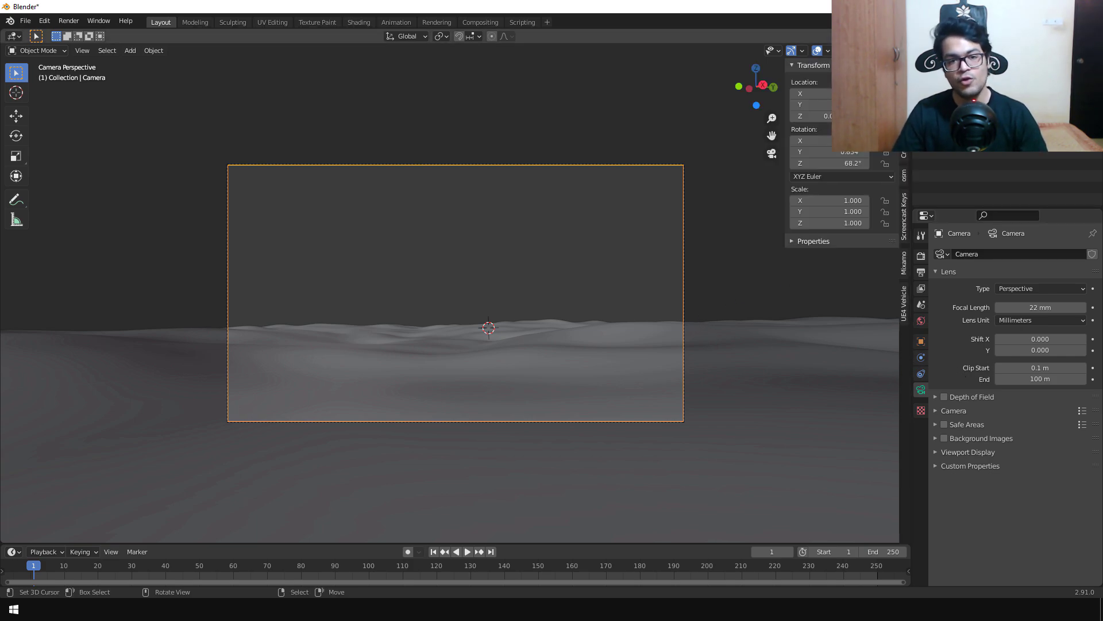
left_click(863, 206)
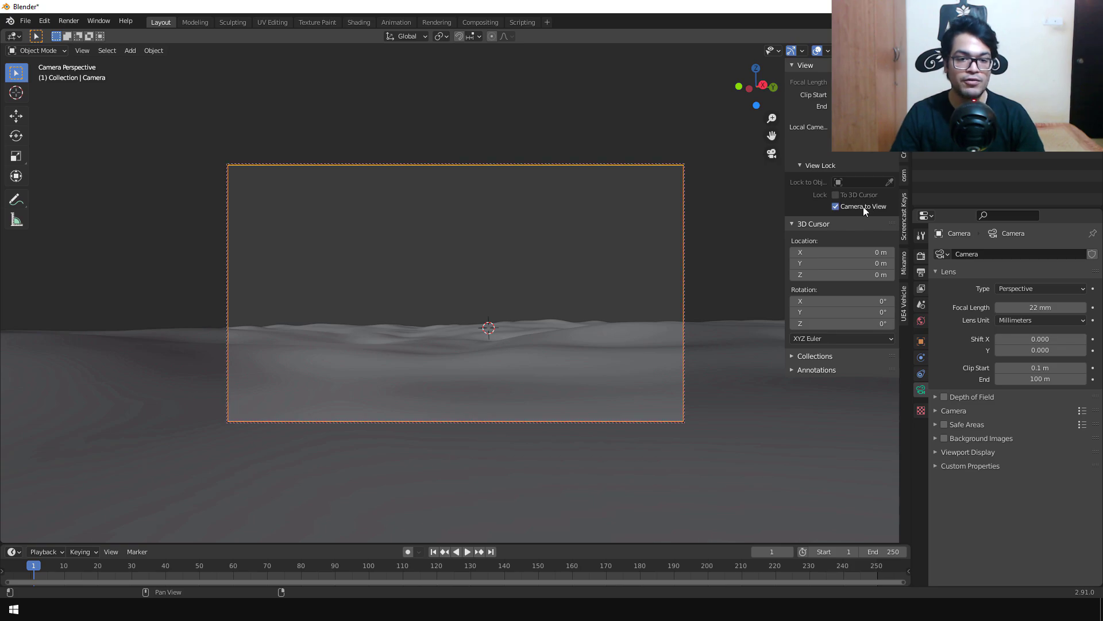
middle_click_drag(581, 346, 440, 377)
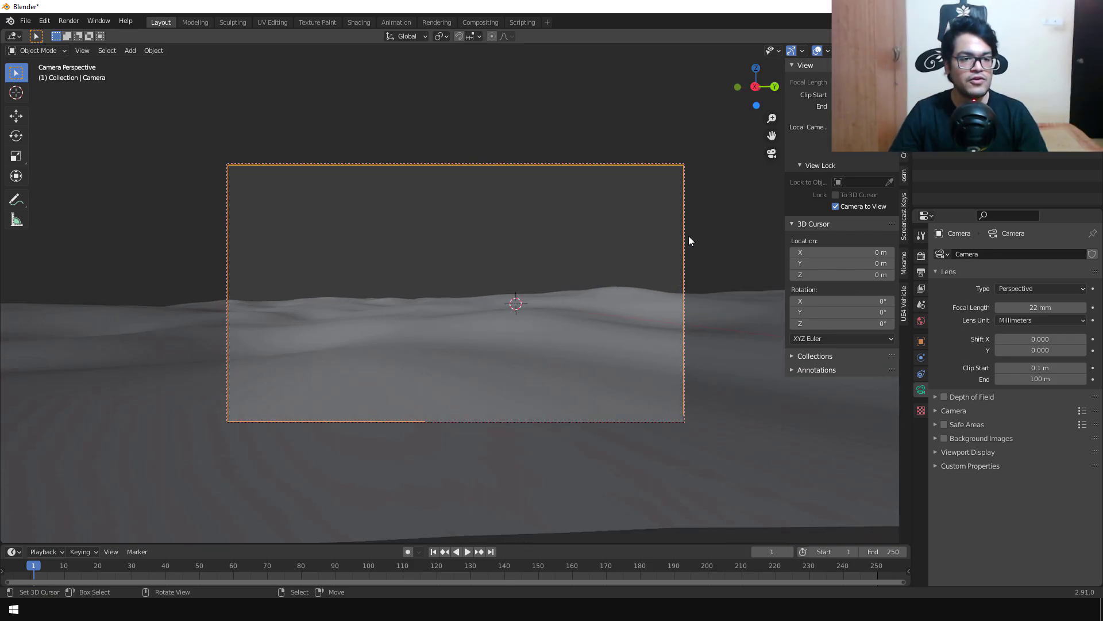
left_click(835, 206)
Append the House and Lamp objects from Assets For Patreon.blend
middle_click_drag(462, 316, 478, 391)
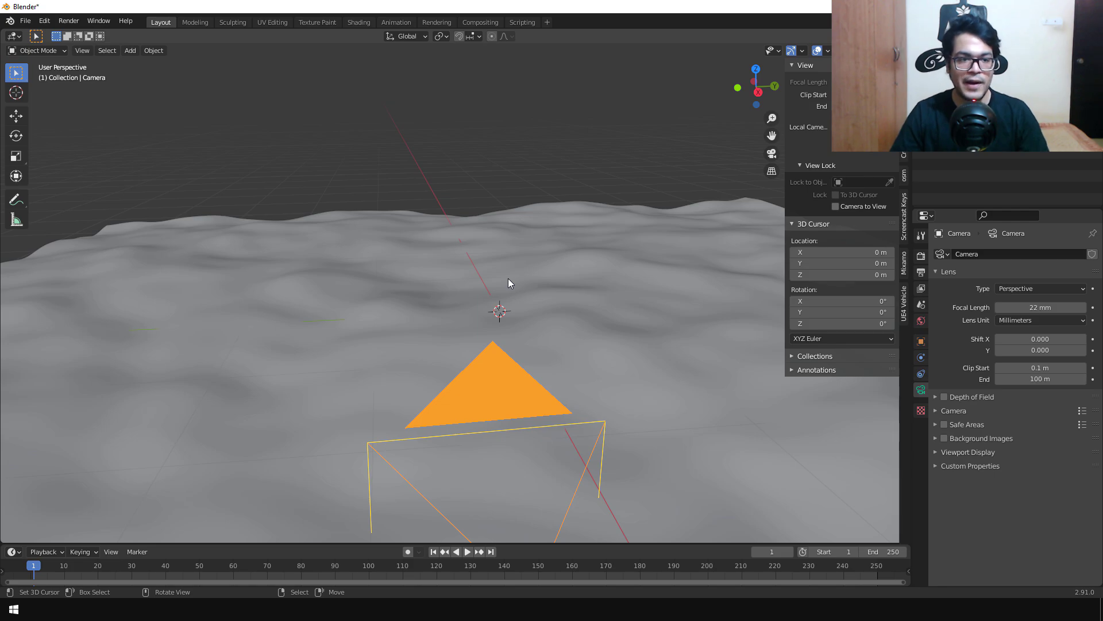
left_click(25, 21)
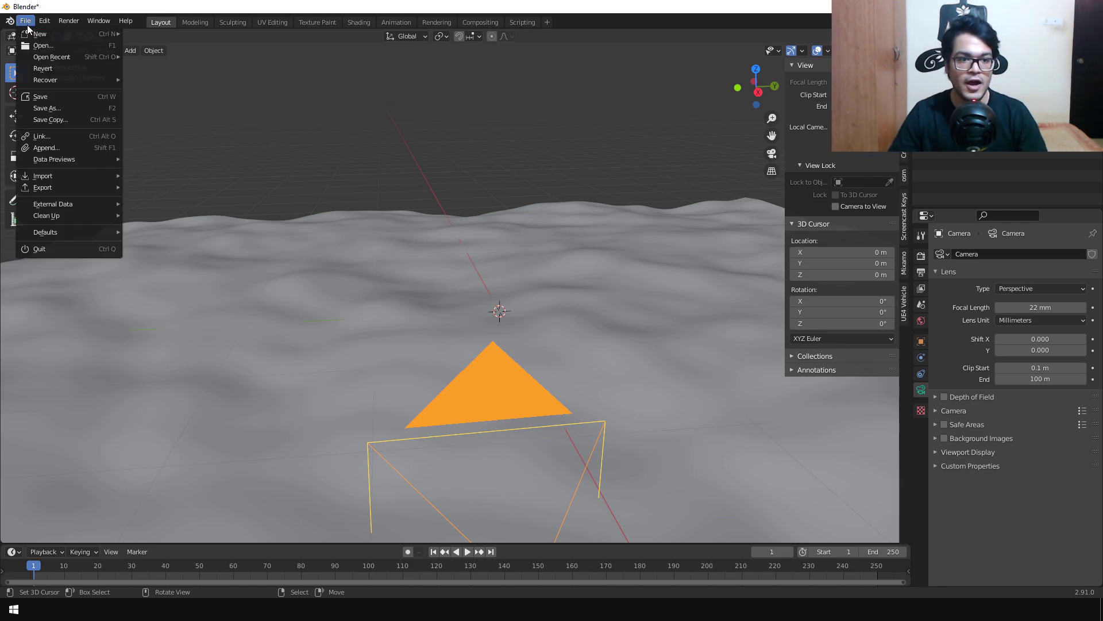
left_click(51, 148)
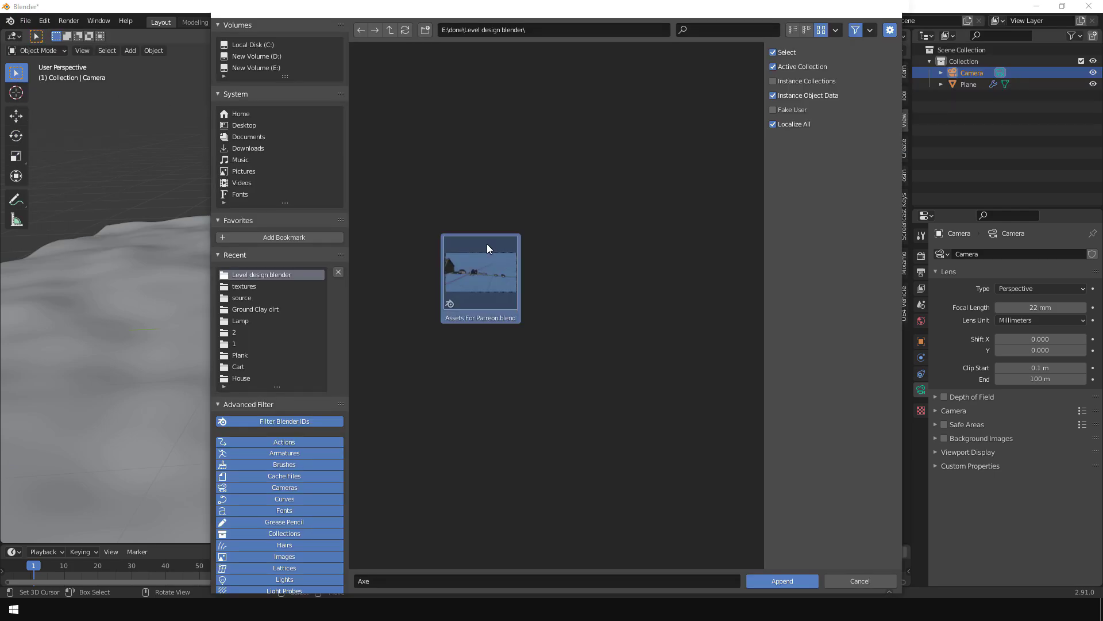
double_click(487, 243)
left_click(540, 193)
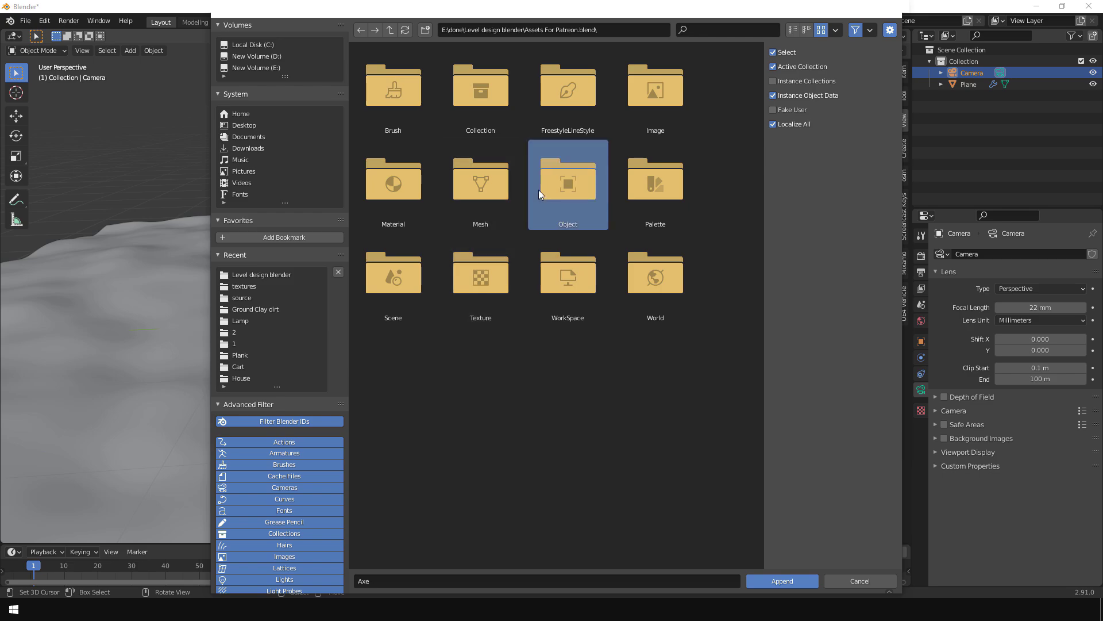
double_click(539, 190)
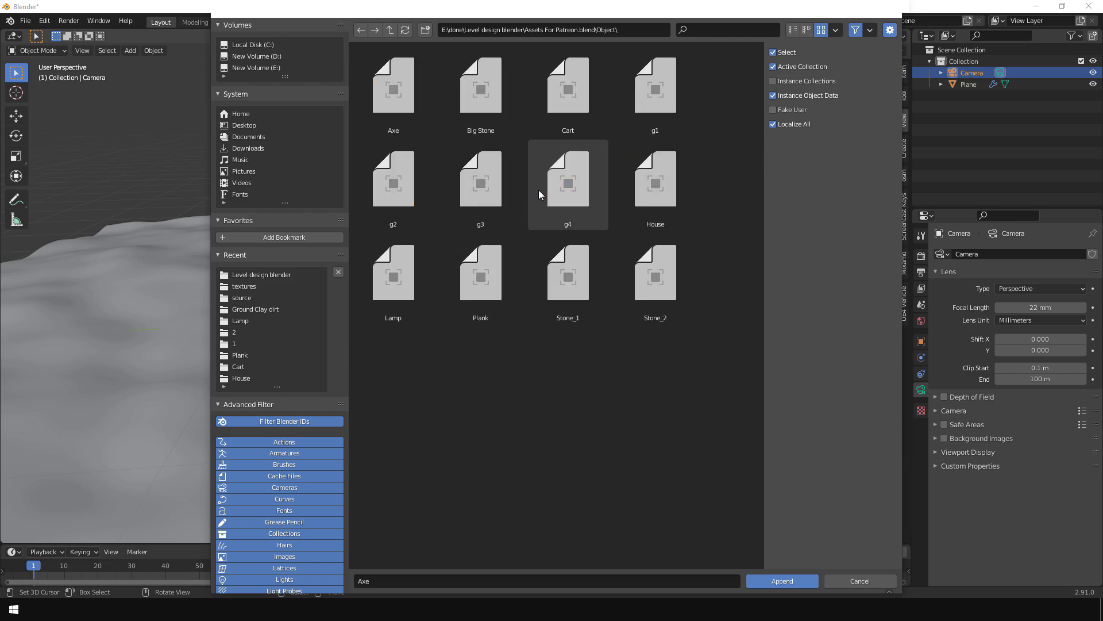
left_click(627, 208)
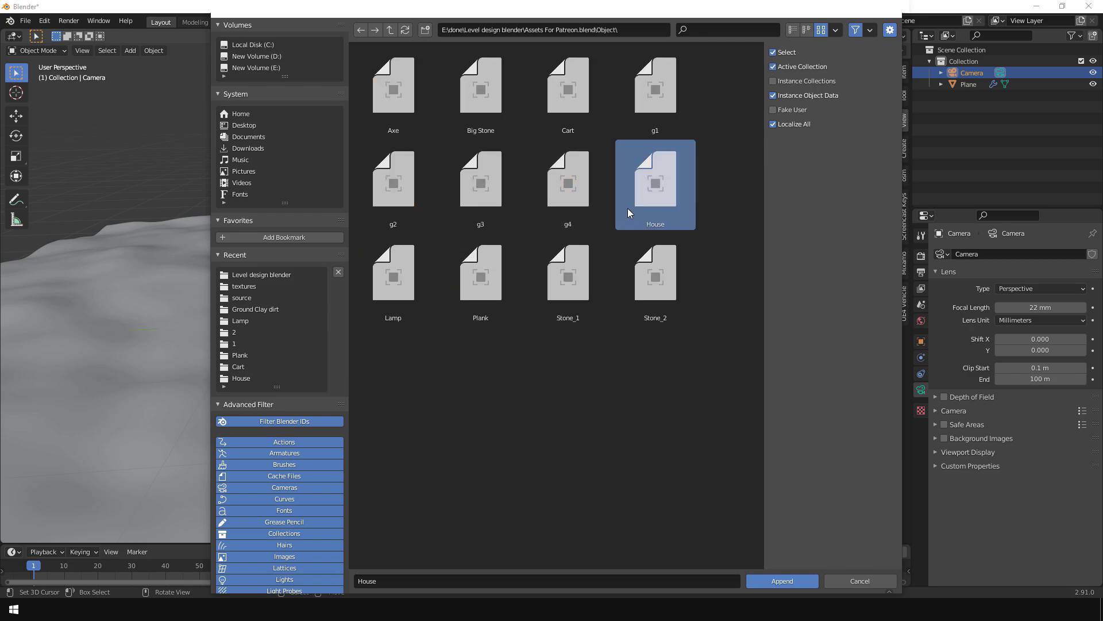
left_click(402, 278, "ctrl")
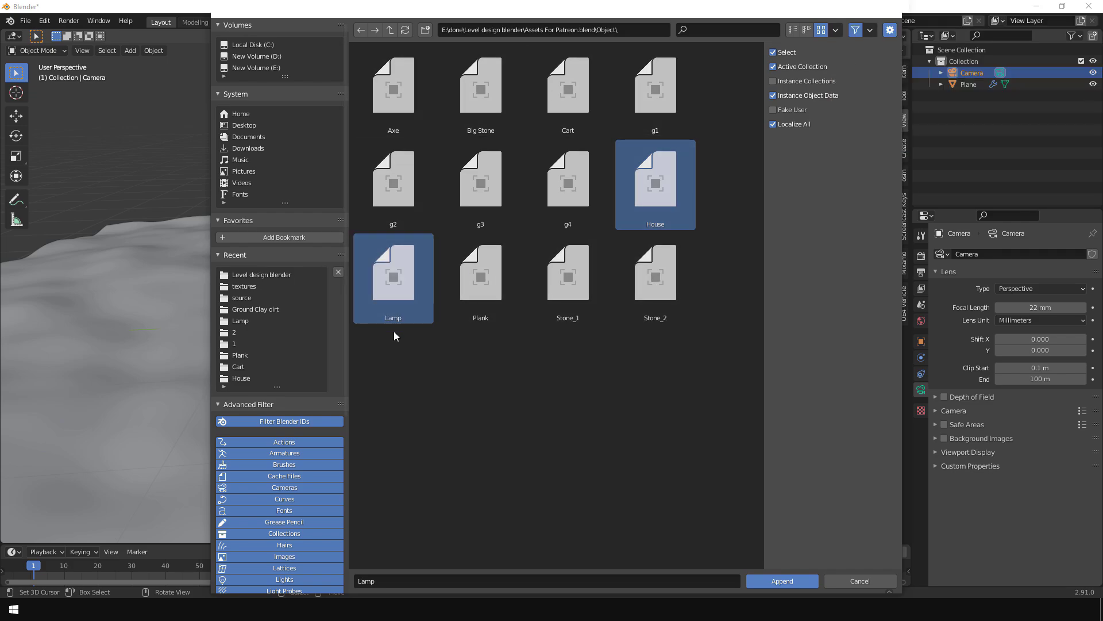
left_click(772, 581)
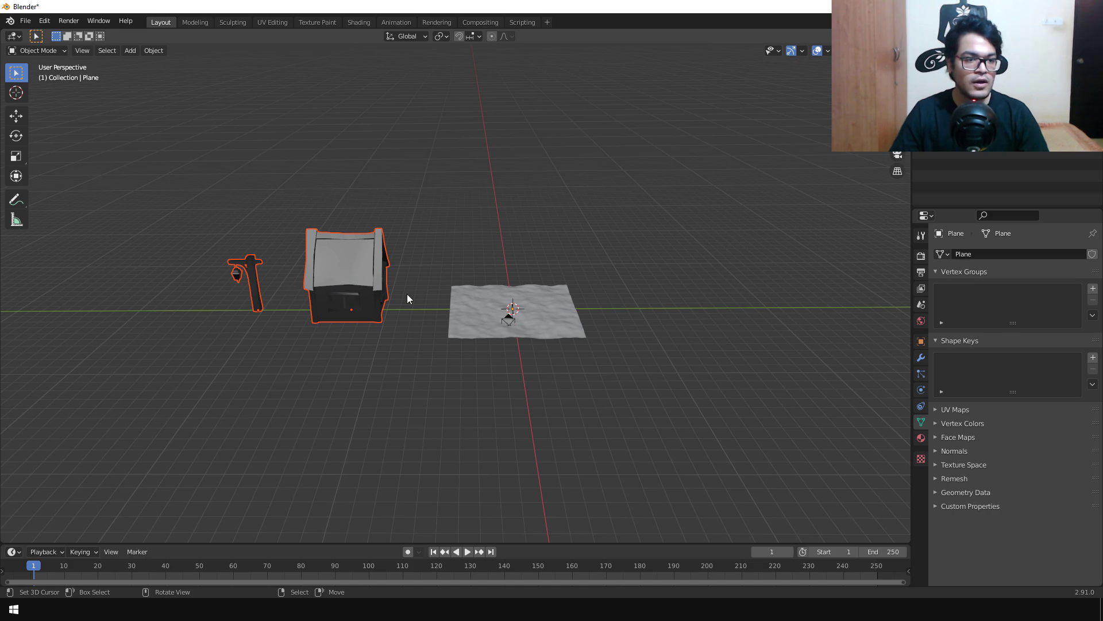
Scale the terrain plane up by a factor of 10
left_click(468, 306)
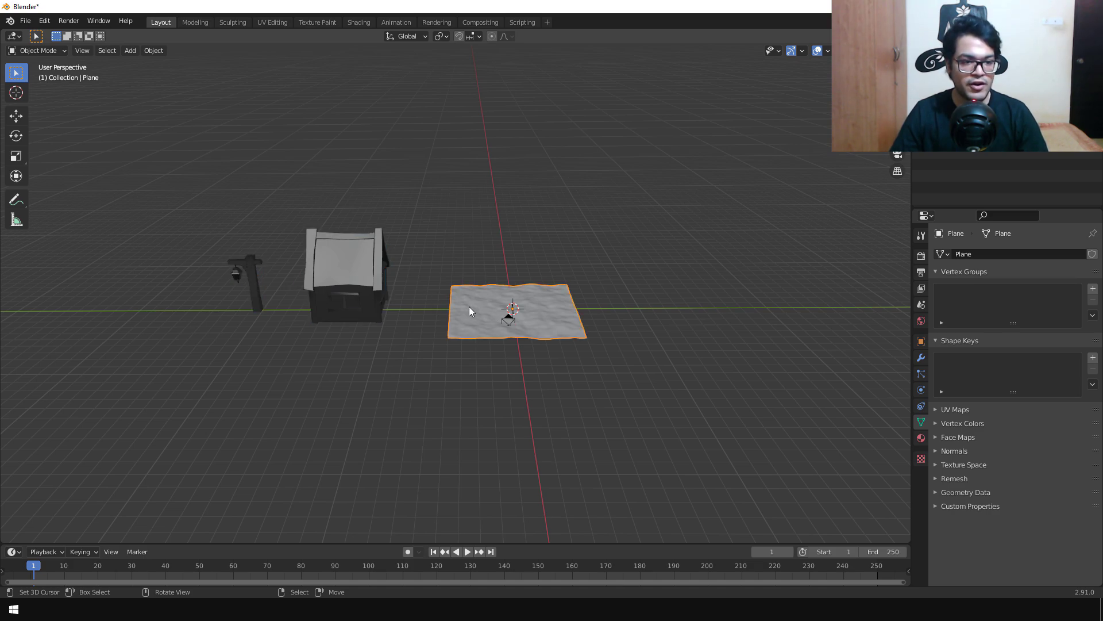
key("s")
type("1")
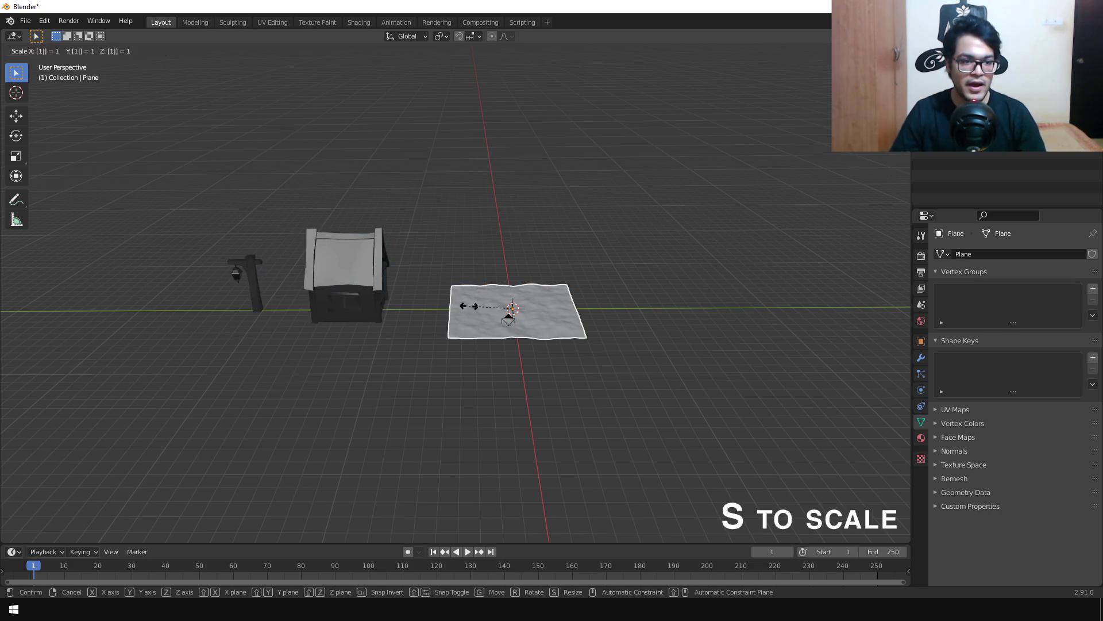
type("0")
key("Return")
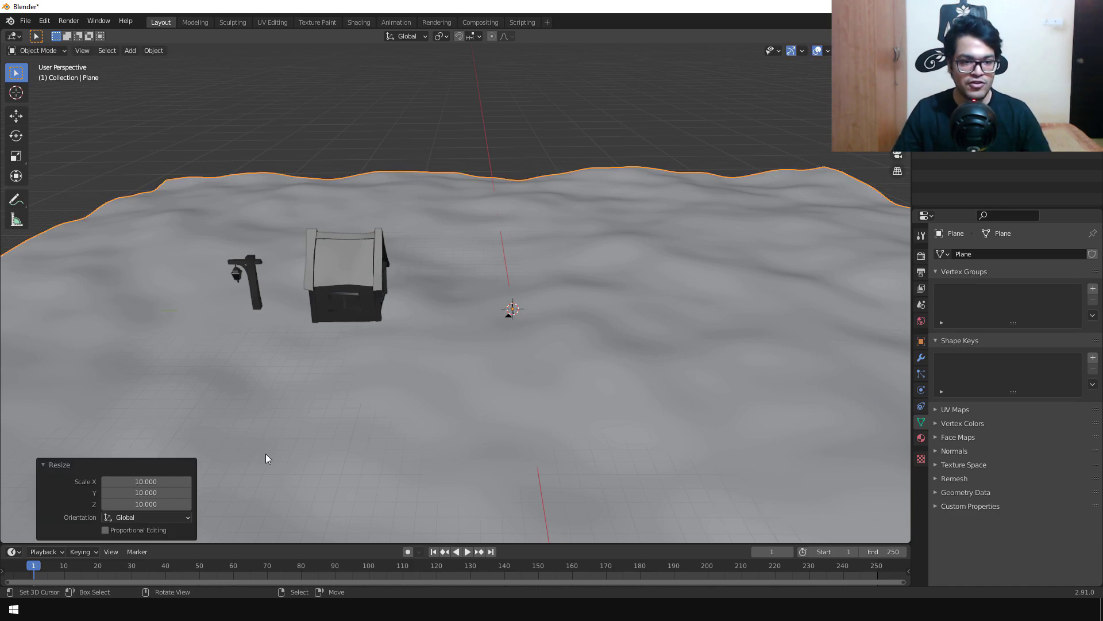
Frame a low view over the enlarged terrain toward the house and lamp, and align the camera to it
middle_click_drag(265, 454, 494, 353)
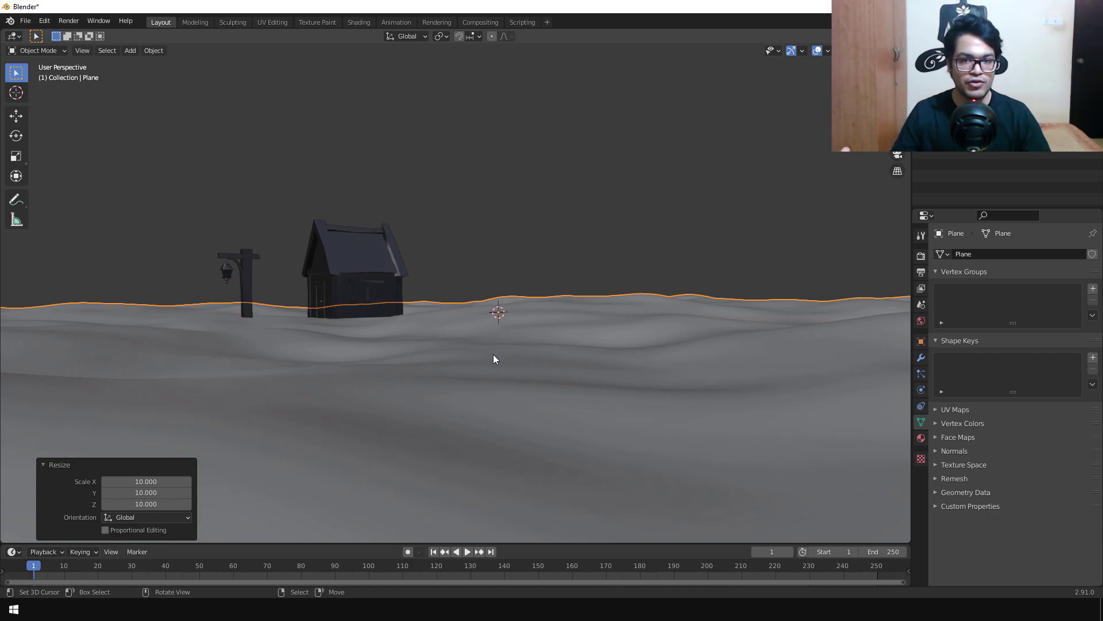
middle_click_drag(493, 354, 497, 354)
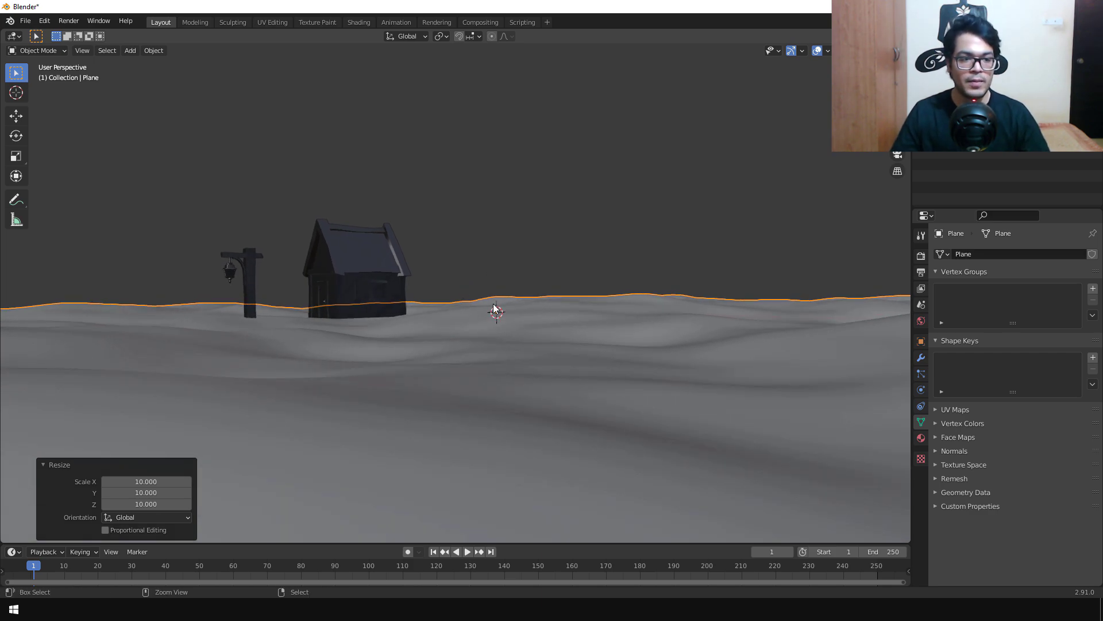
key("ctrl+alt+KP_0")
Move the house and lamp together 28.97 m along X toward the camera, and place them near the middle of the frame
left_click(352, 273)
left_click(299, 281, "shift")
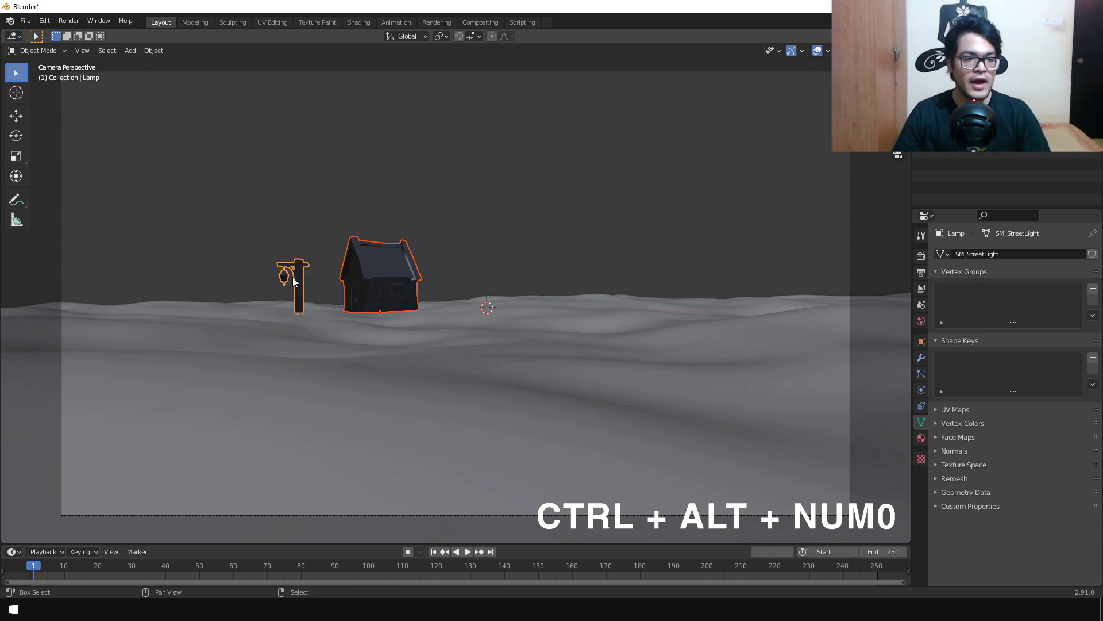
key("g")
key("x")
left_click(657, 359)
key("g")
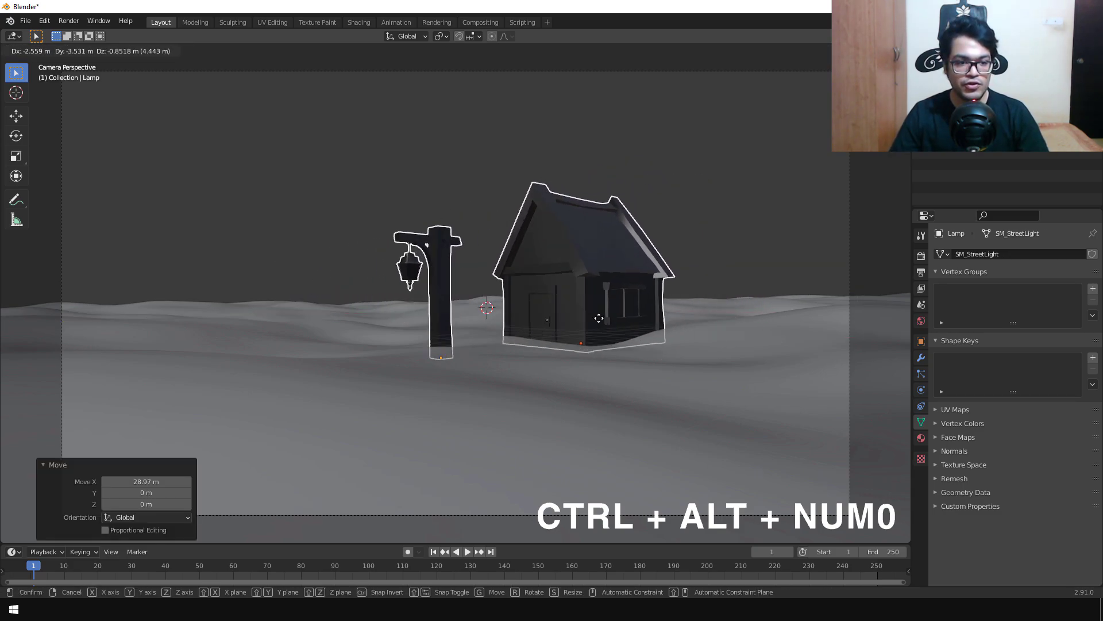
left_click(594, 288)
left_click(594, 288)
Rotate the lamp about 190 degrees around Z so its lantern hangs toward the house
left_click(380, 288)
key("r")
key("z")
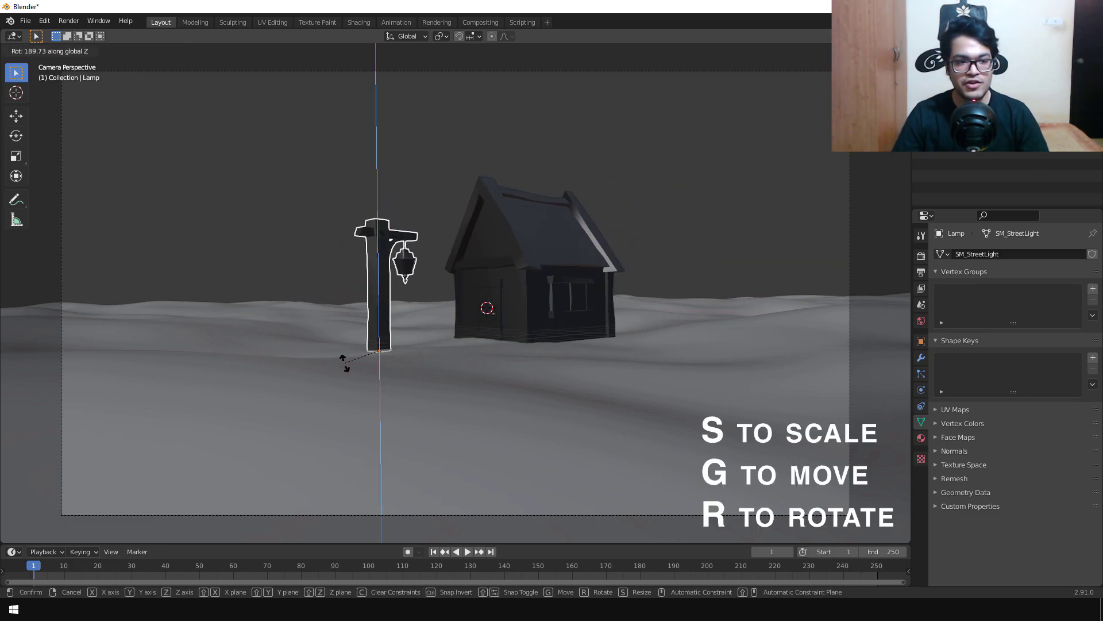
left_click(346, 358)
Move the lamp about 10.5 m along X toward the camera and place it in the left foreground of the shot
key("g")
left_click(273, 329)
key("g")
key("y")
left_click(401, 387)
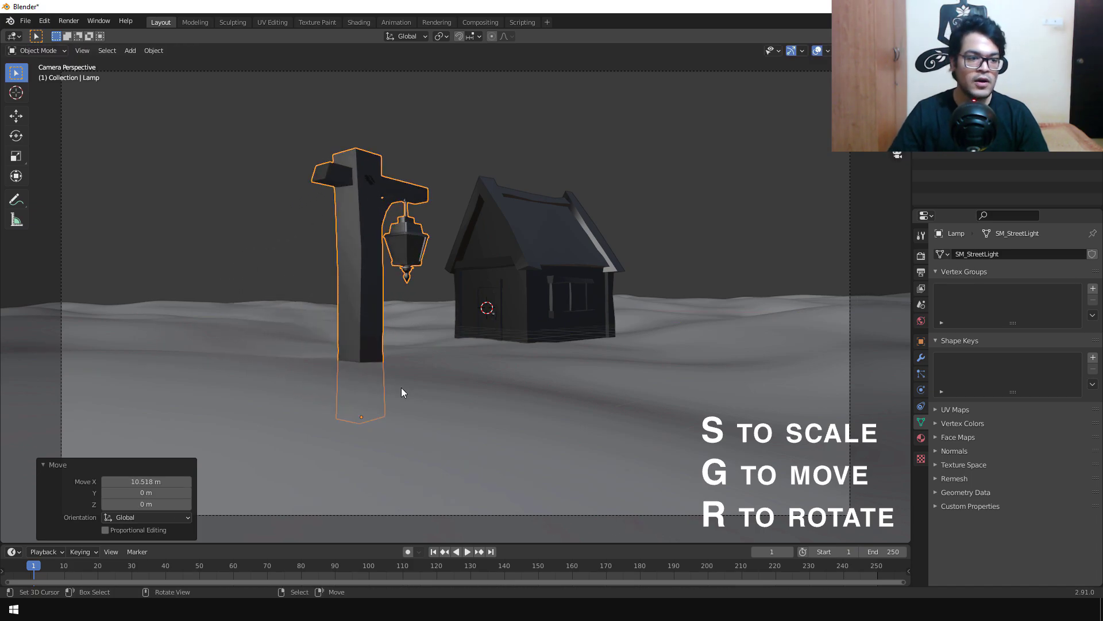
key("g")
left_click(229, 385)
Rotate the lamp around Z until its bright side faces the camera, and raise it about 0.89 m
key("r")
key("z")
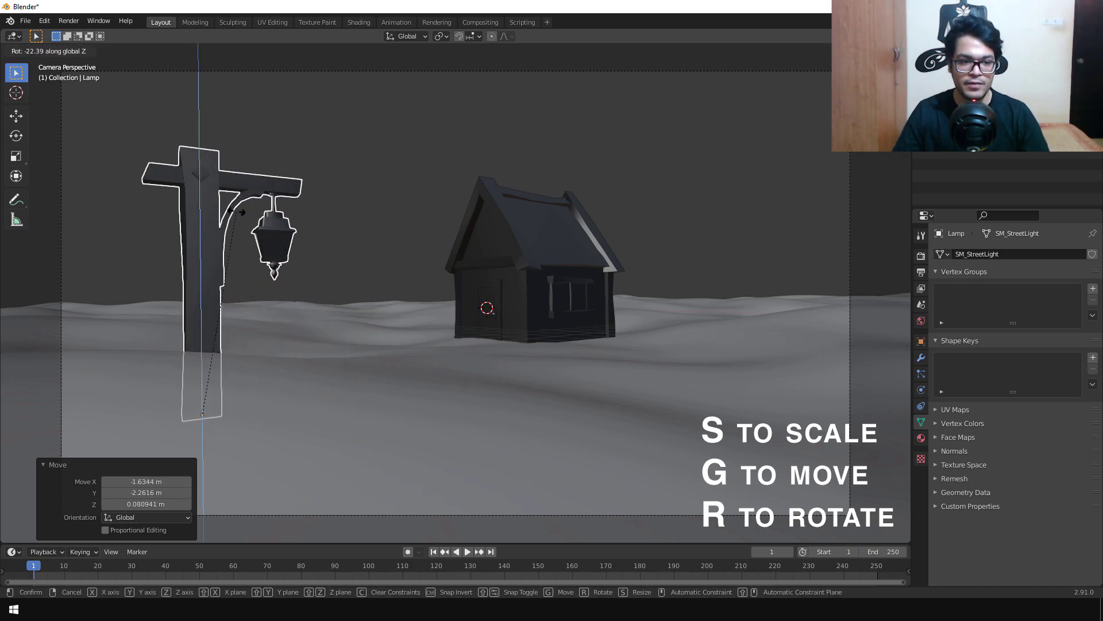
left_click(254, 263)
key("r")
key("z")
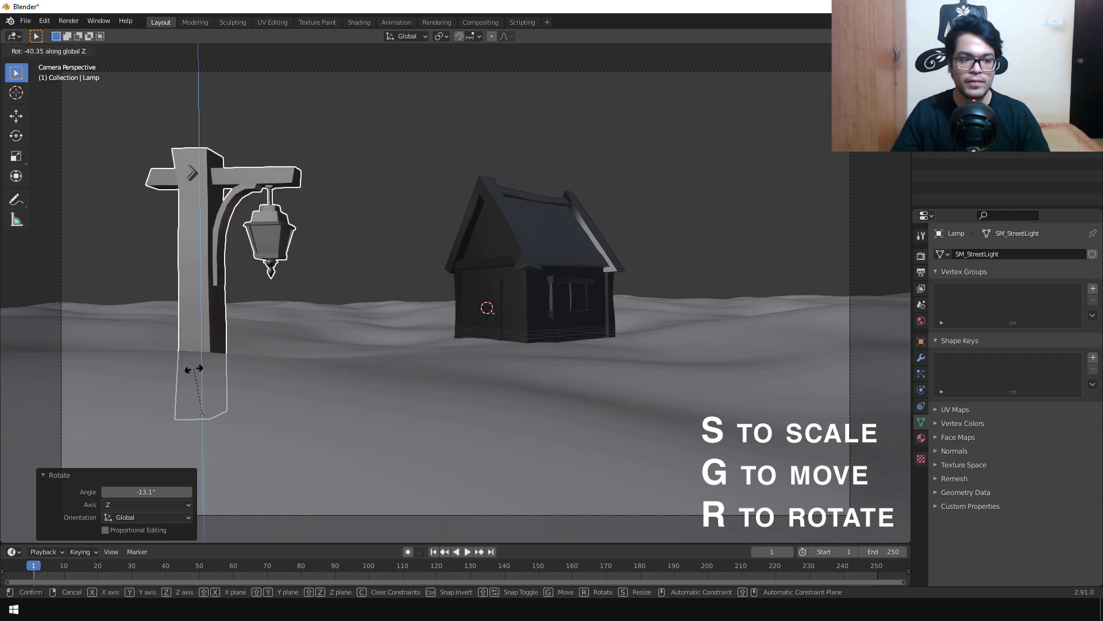
left_click(224, 282)
key("g")
key("z")
left_click(220, 232)
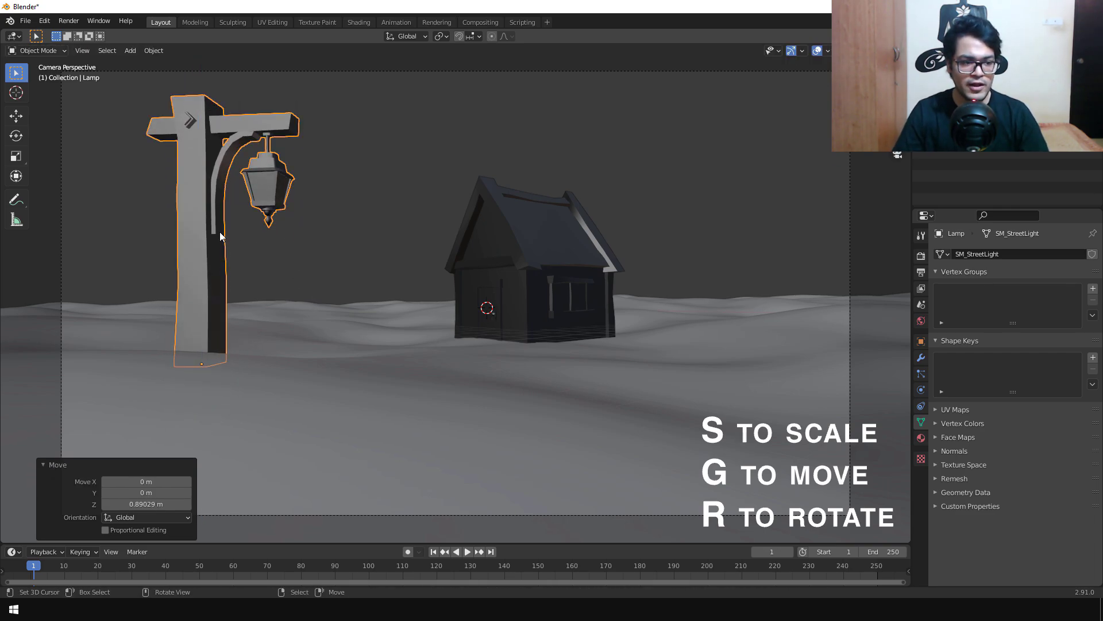
Resize the house and rotate it -128° around Z so the gable wall with the window faces the camera
left_click(467, 293)
key("s")
left_click(596, 323)
left_click(648, 337)
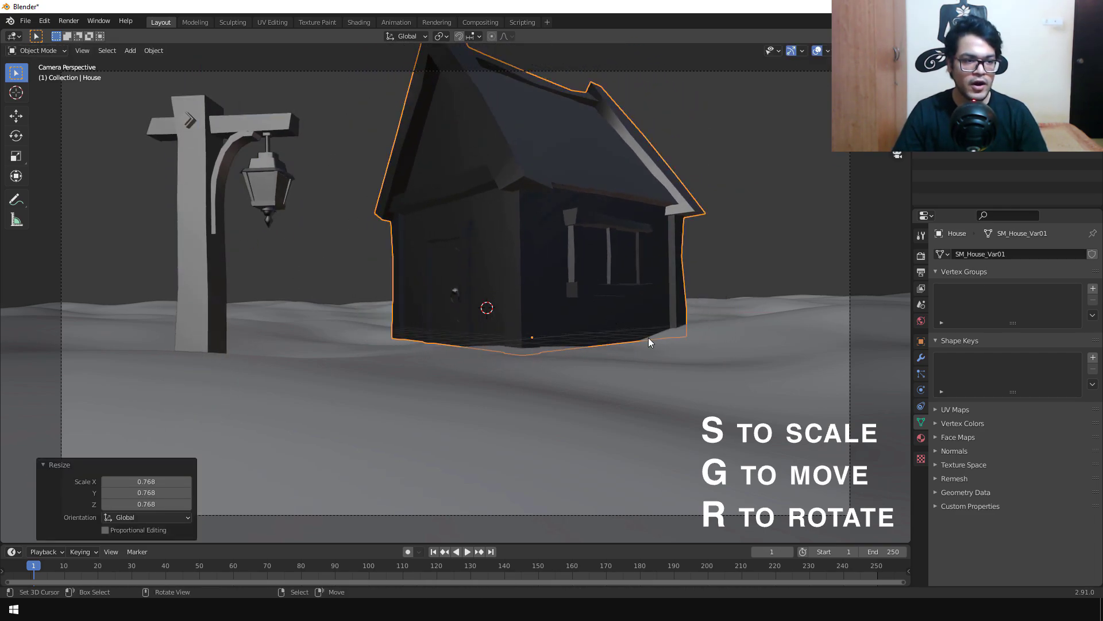
key("r")
key("z")
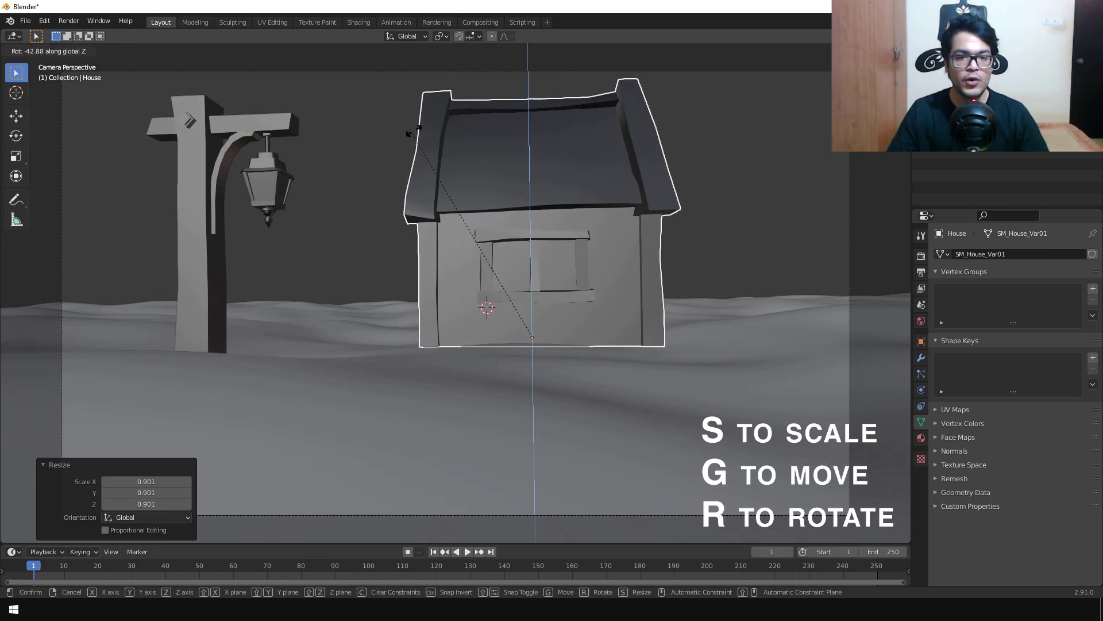
left_click(537, 271)
Move the house farther back so it stands right of the frame's center at a smaller apparent size
key("g")
key("x")
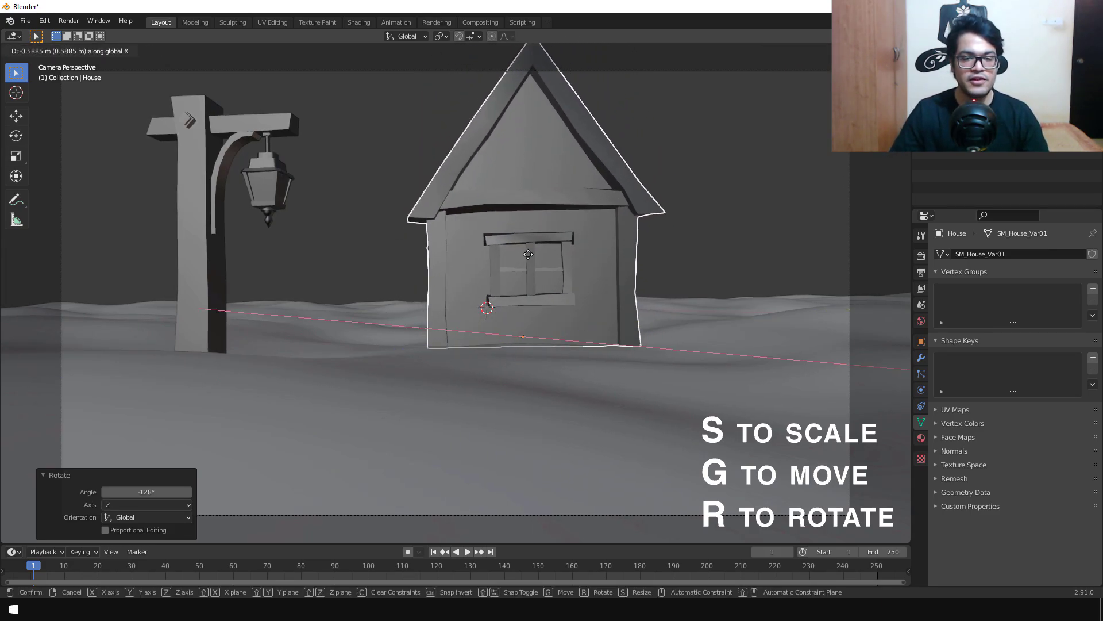
left_click(463, 292)
key("g")
left_click(557, 294)
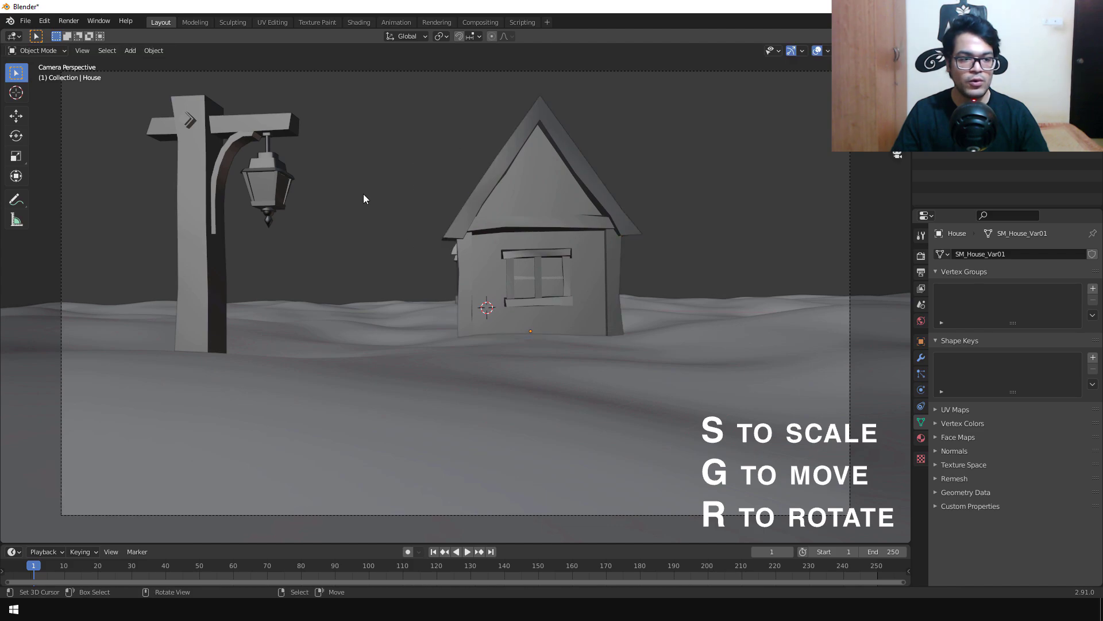
Scale the lamp by about 0.785
left_click(219, 176)
key("s")
left_click(253, 280)
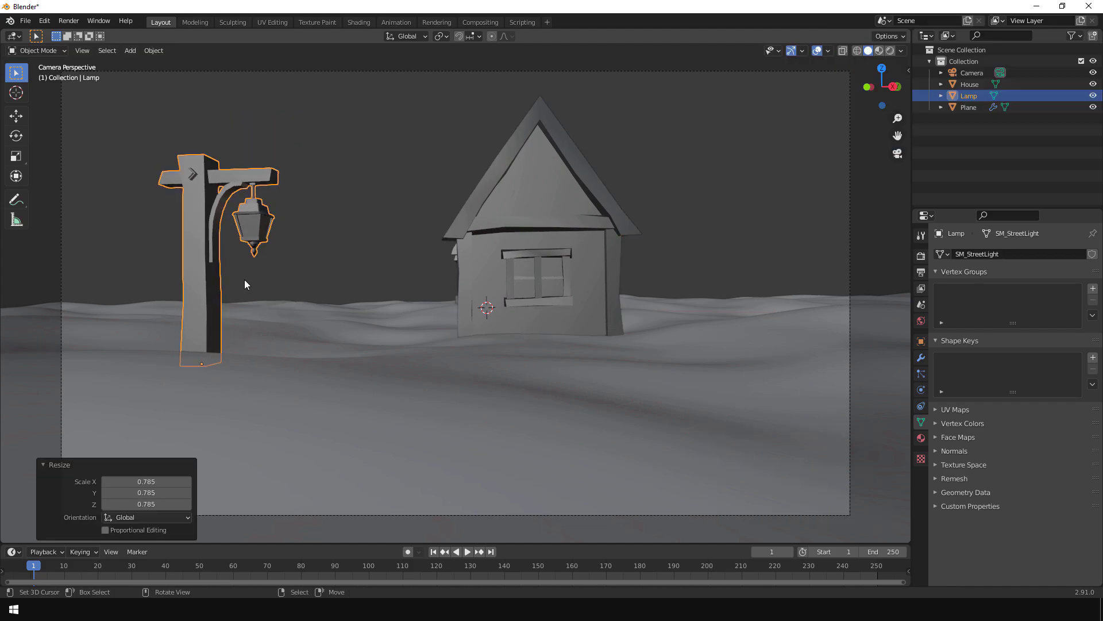
Lock the camera to the view and reframe the shot so the lamp and house appear smaller above more foreground terrain
left_click(908, 71)
left_click(835, 206)
middle_click_drag(557, 277, 570, 406, "shift")
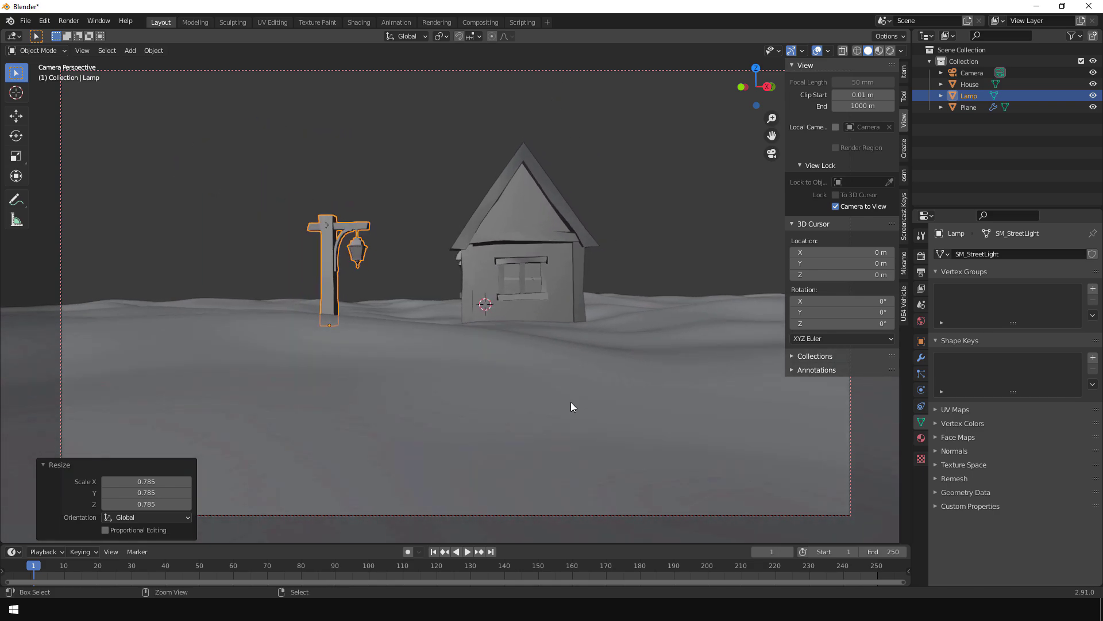
Move the lamp toward the camera along X and place it large in the left foreground
key("g")
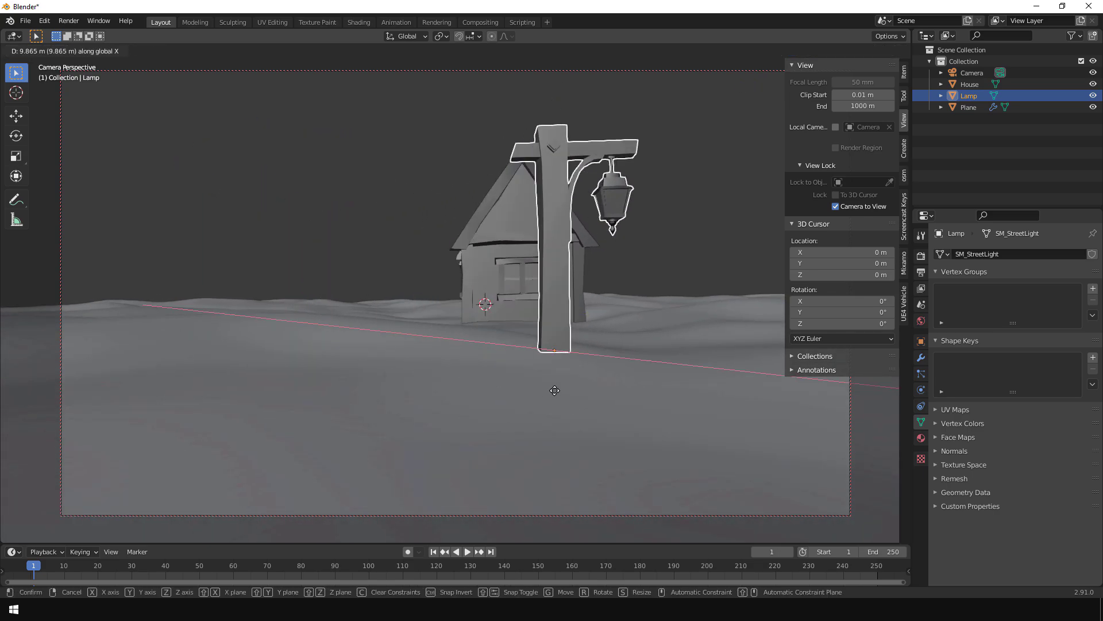
left_click(189, 367)
key("g")
key("y")
key("x")
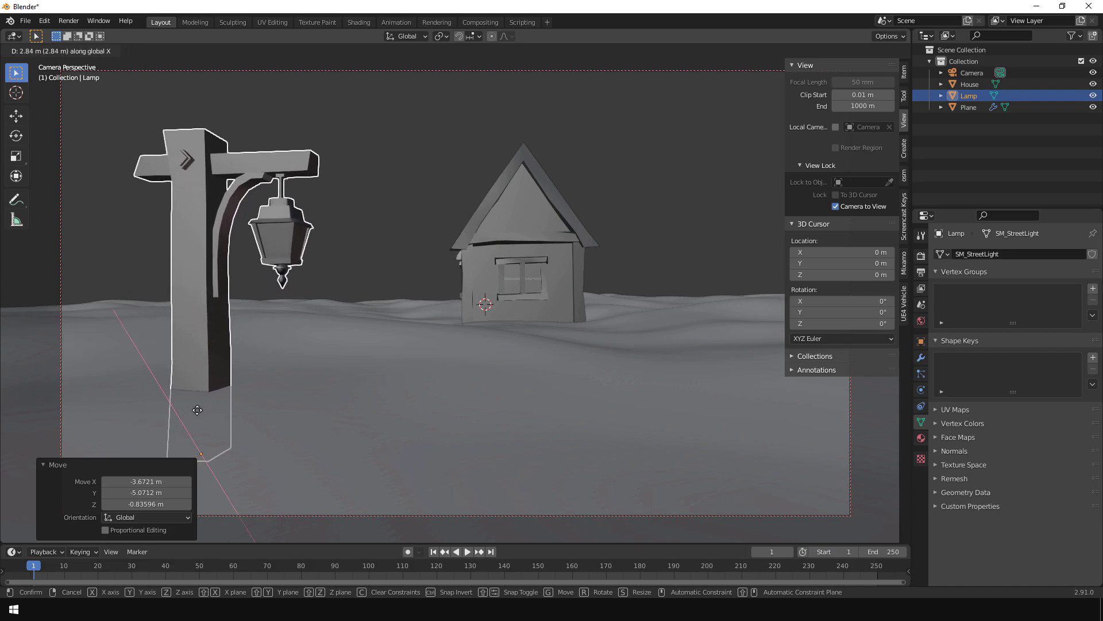
left_click(199, 437)
Raise the lamp so its base sits at ground level, and shift it about 0.84 m along Y
key("g")
key("z")
left_click(203, 351)
key("g")
key("y")
left_click(287, 348)
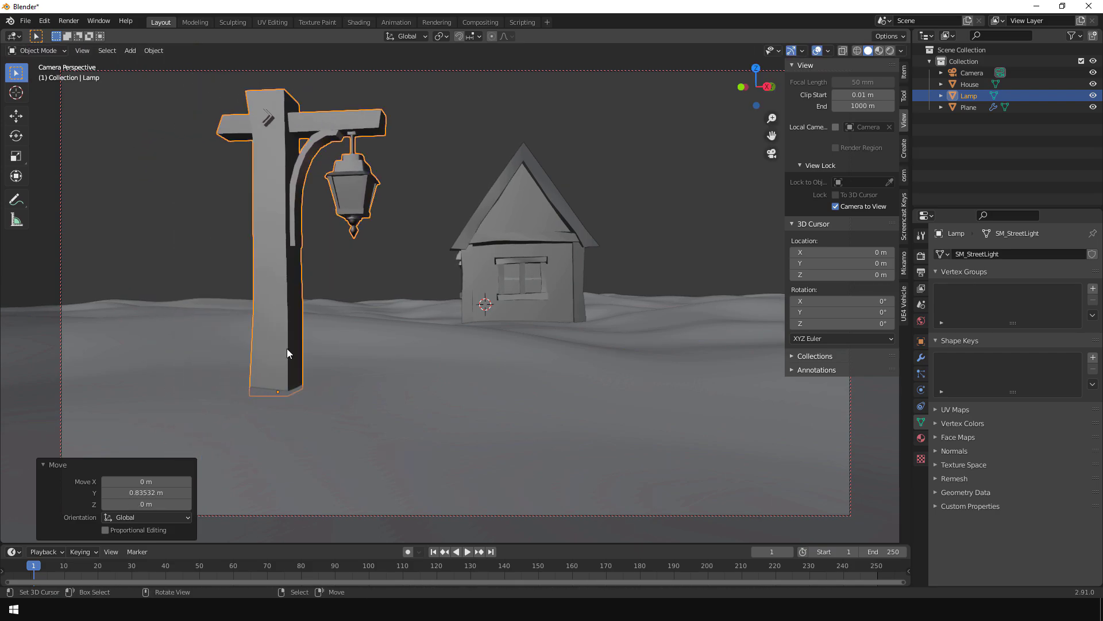
Reframe the camera so the lamp sits lower and farther left, and scale the house by about 1.173
middle_click_drag(462, 351, 403, 372)
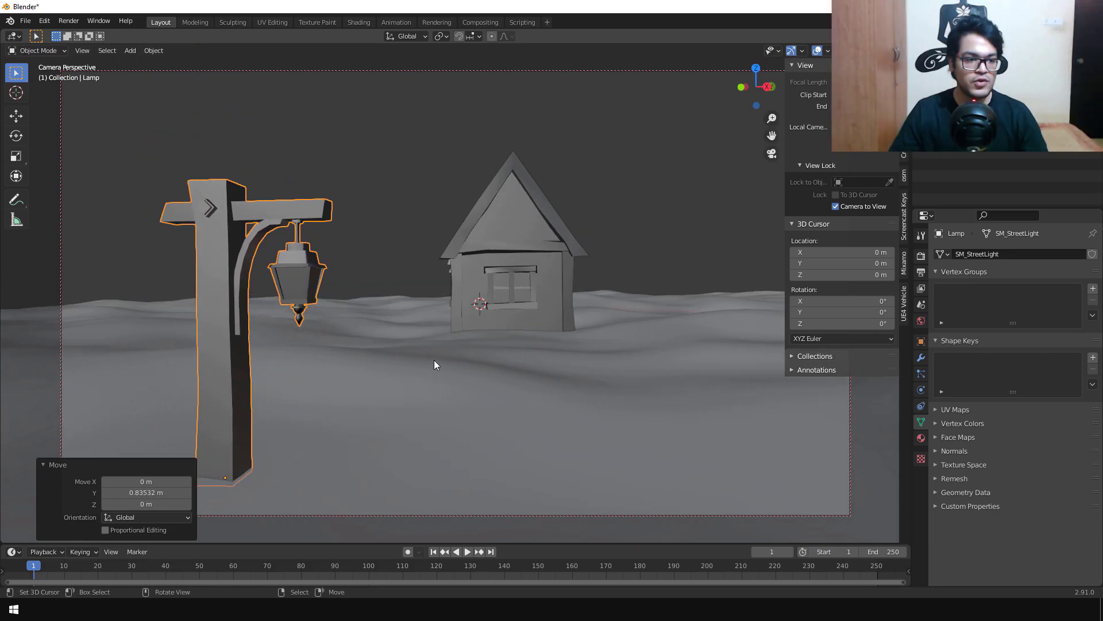
right_click(469, 313)
right_click(213, 295)
right_click(560, 276)
key("s")
left_click(598, 289)
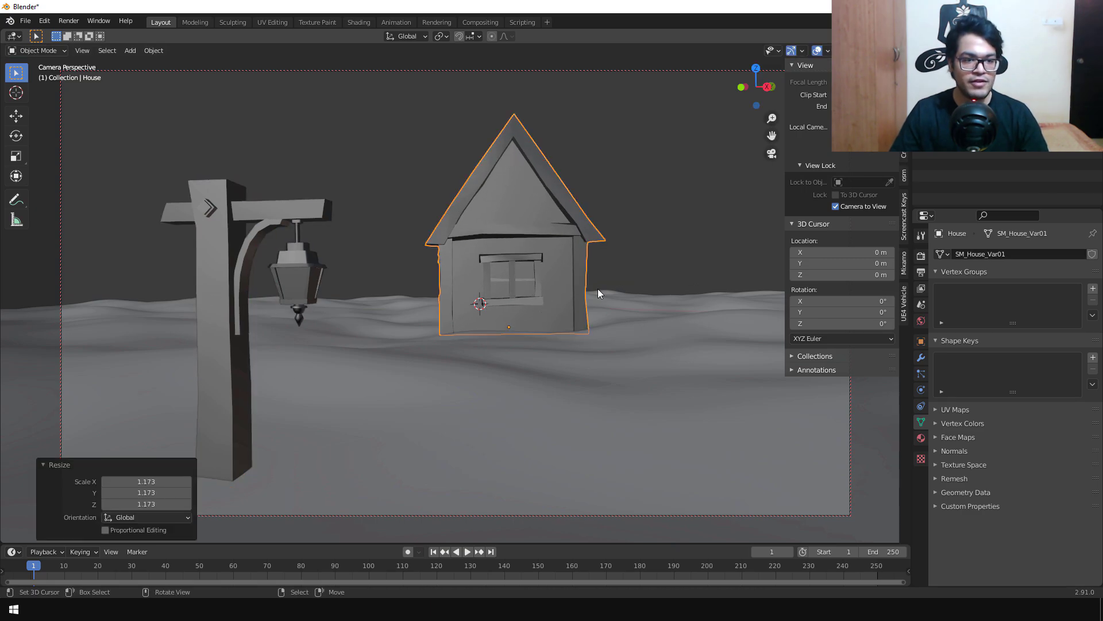
Move the house about -6.89 m along X, and place it slightly right of the frame's center
key("g")
left_click(616, 285)
key("g")
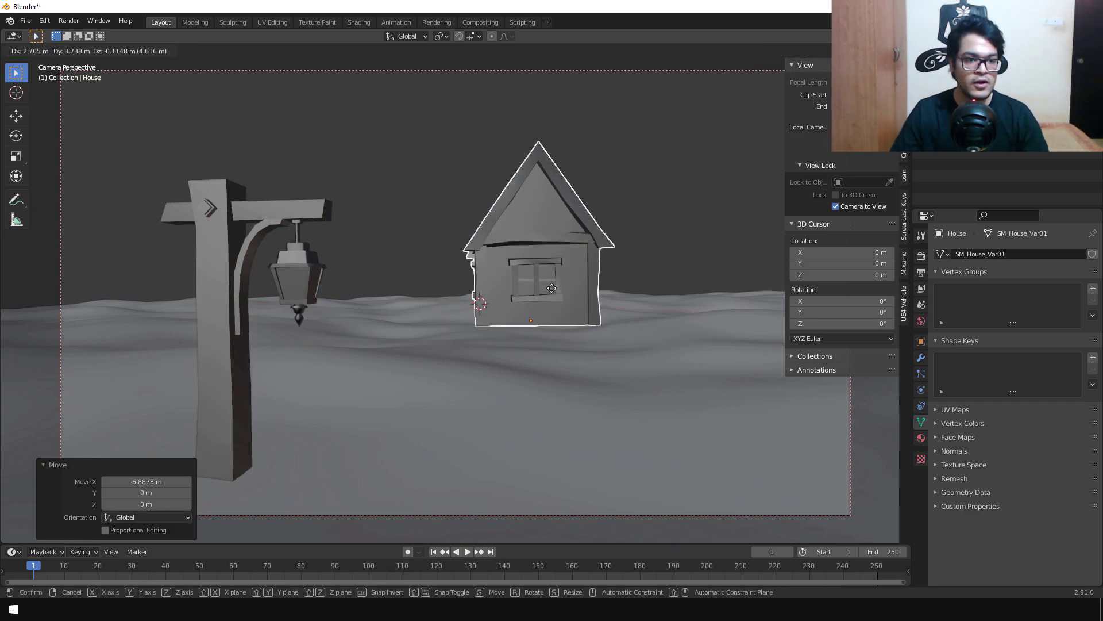
left_click(554, 291)
Rotate the house about -5° around Z and scale it up slightly
key("r")
key("z")
left_click(650, 315)
key("s")
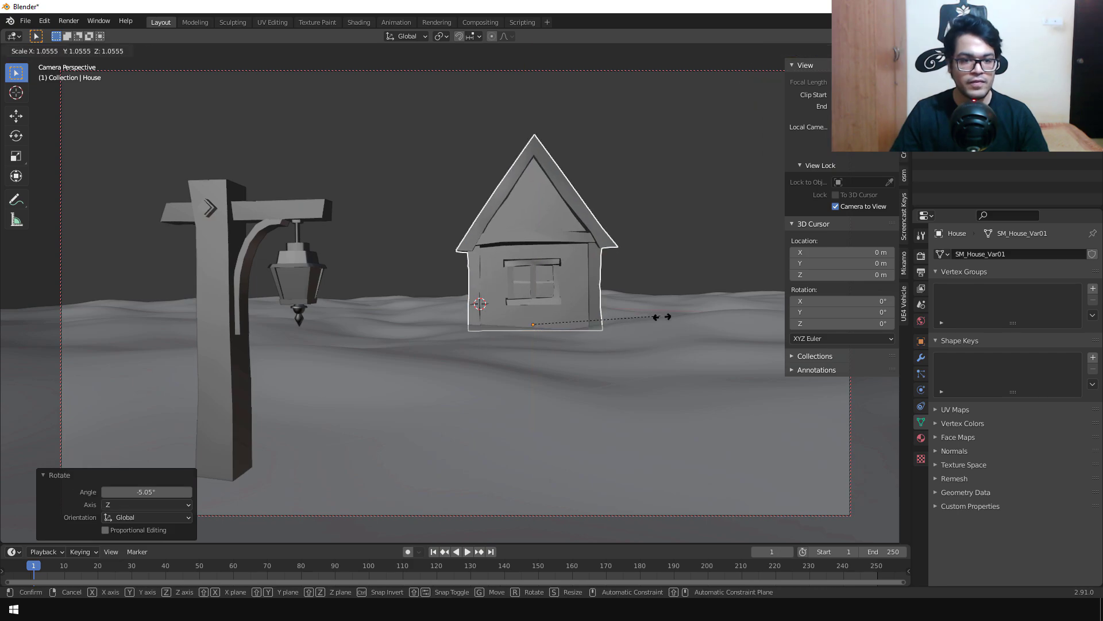
left_click(666, 324)
Save the file with only the terrain selected, and open the terrain's modifier settings
key("alt+a")
left_click(502, 382)
key("ctrl+s")
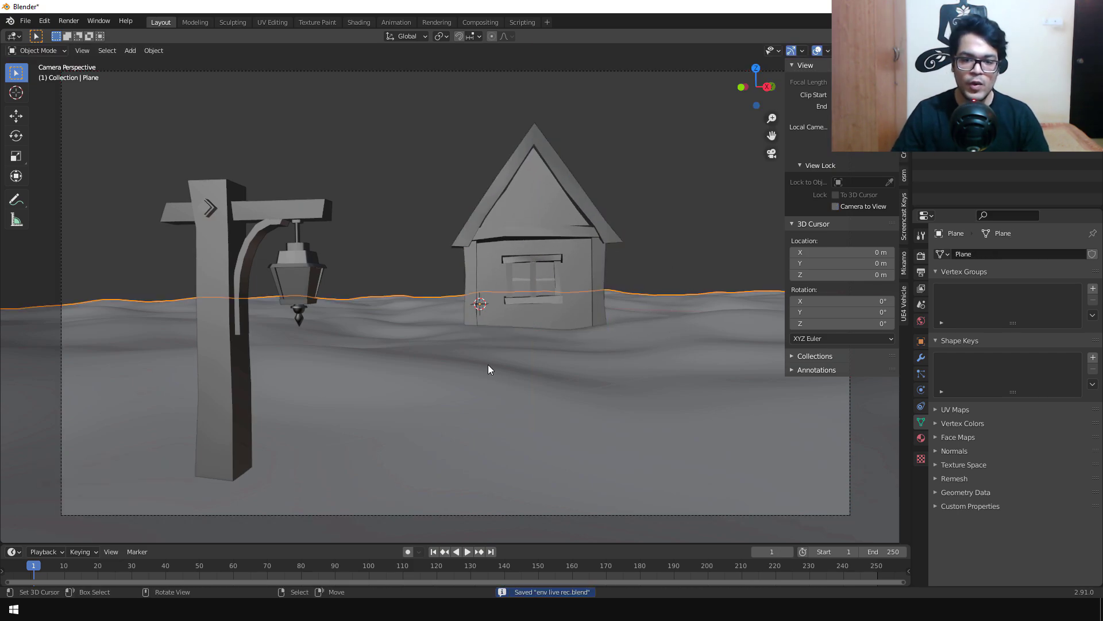
left_click(921, 358)
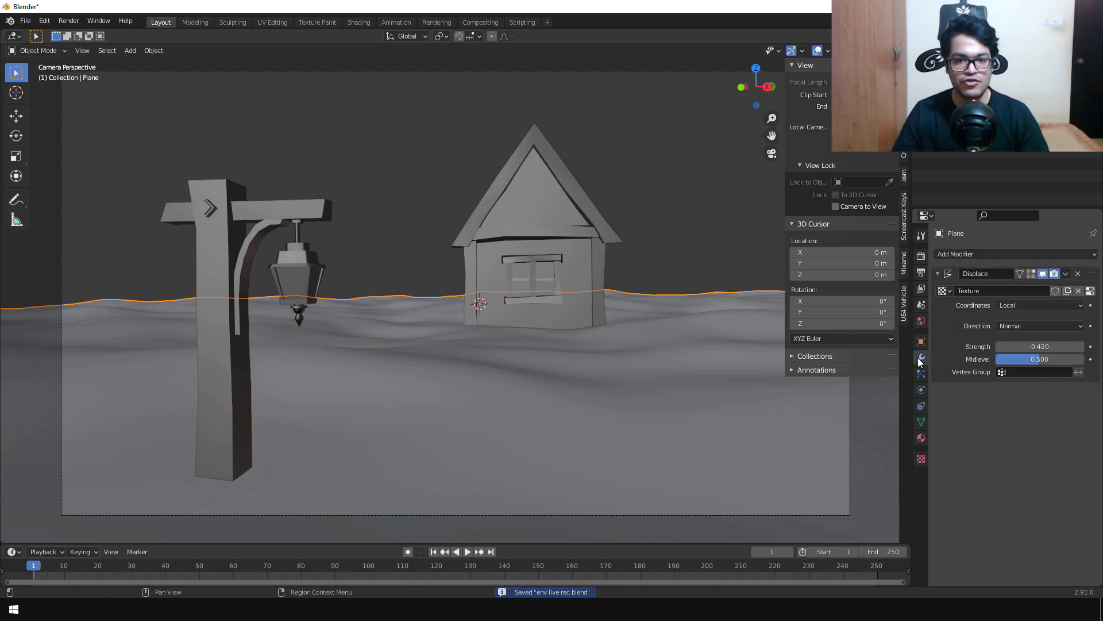
Add a Particle System modifier to the terrain and set the particle type to Hair
left_click(937, 274)
left_click(956, 254)
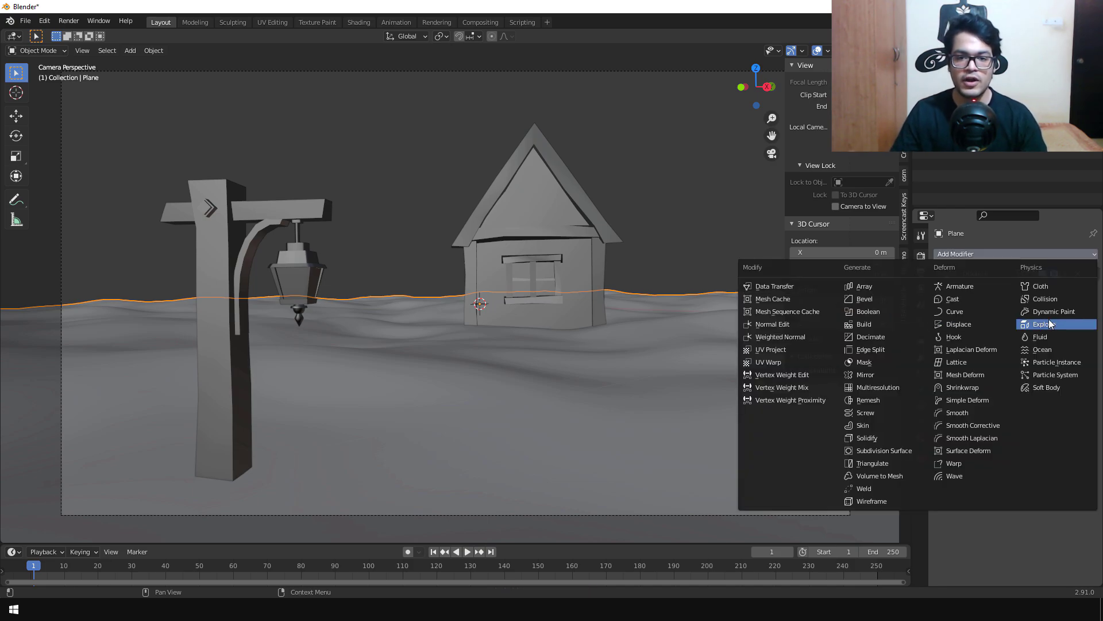
left_click(1071, 375)
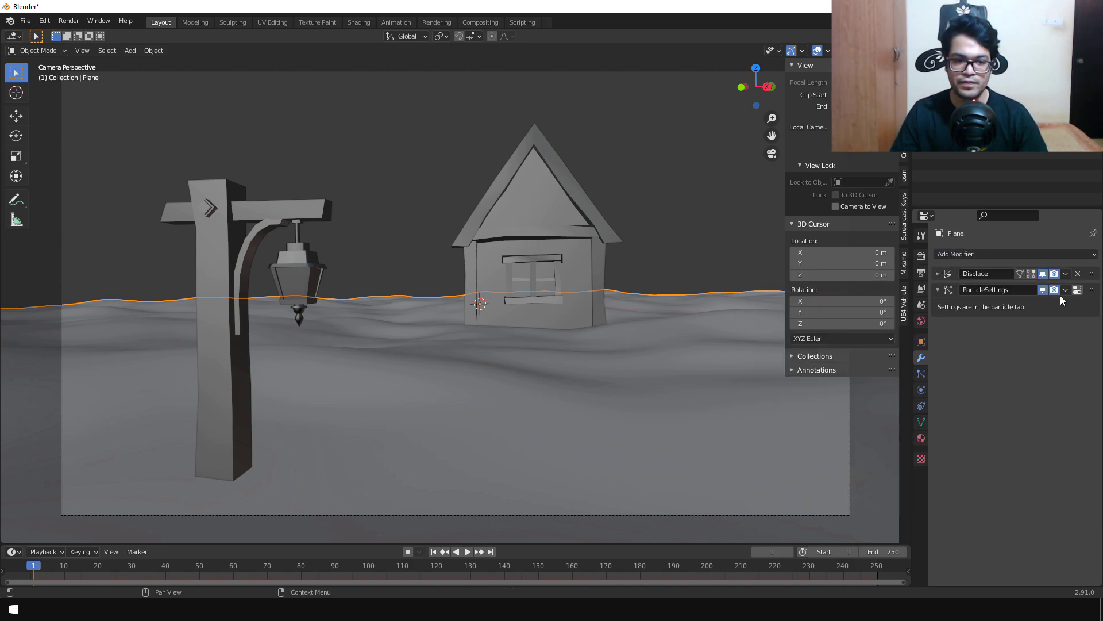
left_click(1077, 290)
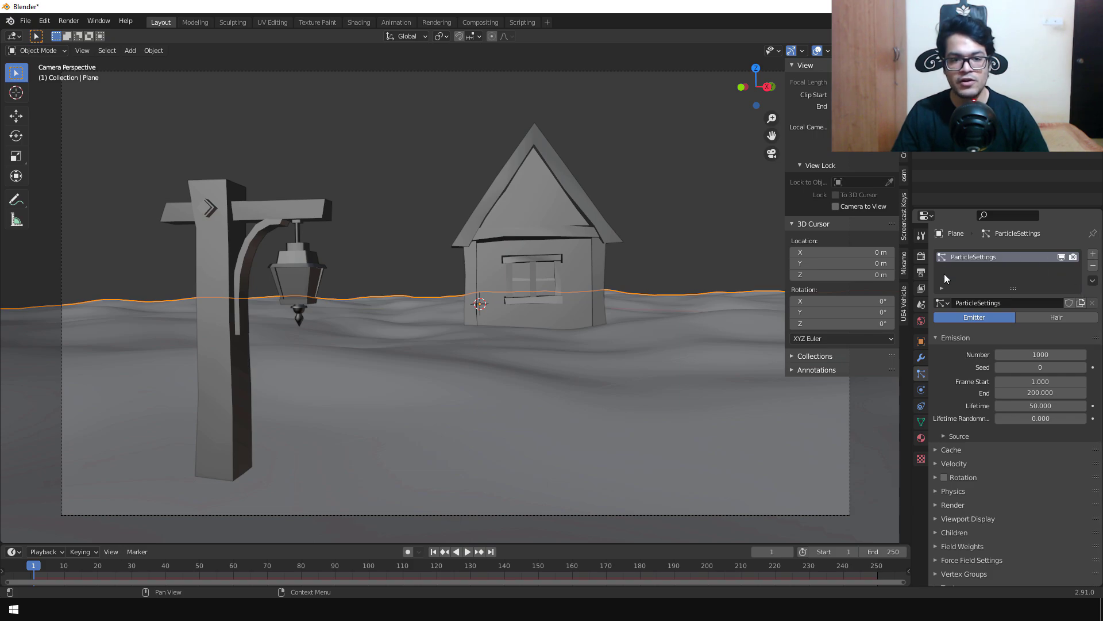
left_click(1032, 317)
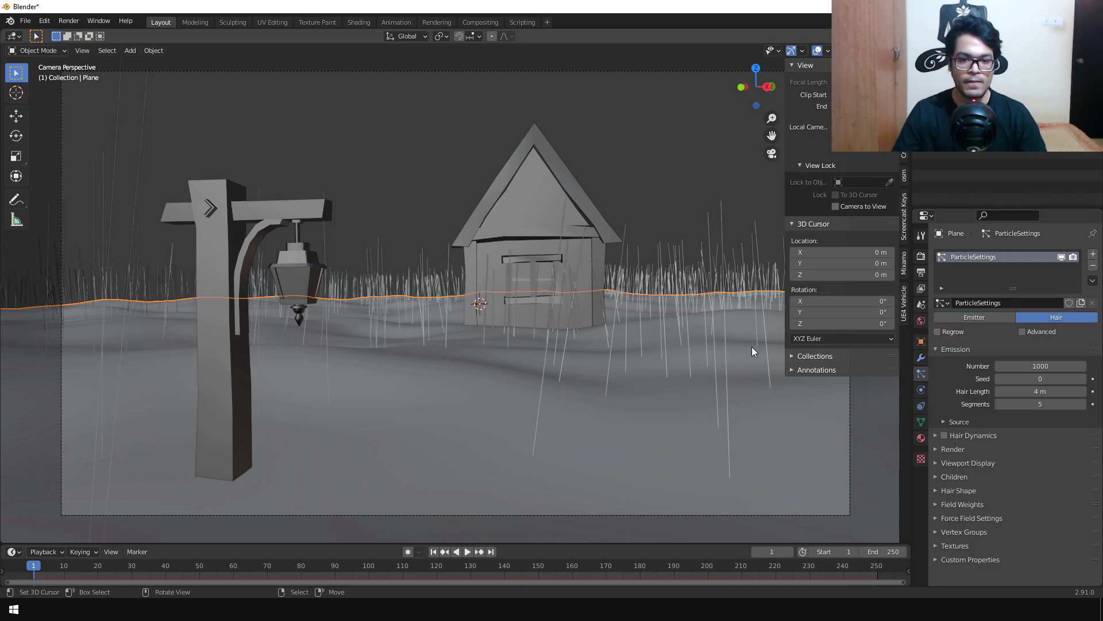
Set the terrain's hair particle number to 2000 and have the particles render as Object
left_click(1043, 366)
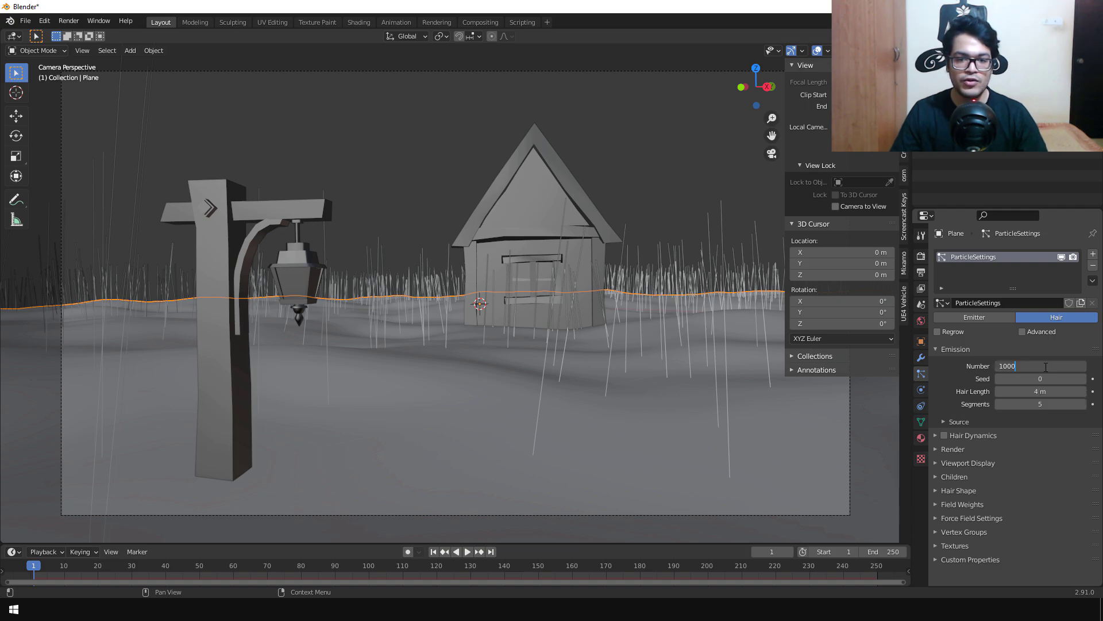
type("200")
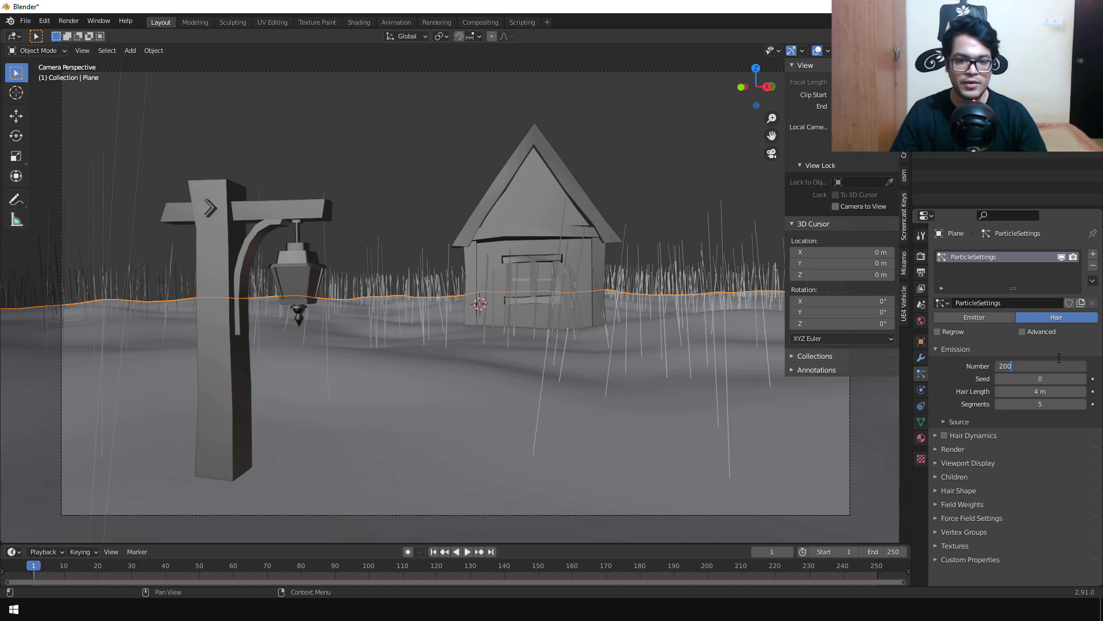
type("0")
key("Return")
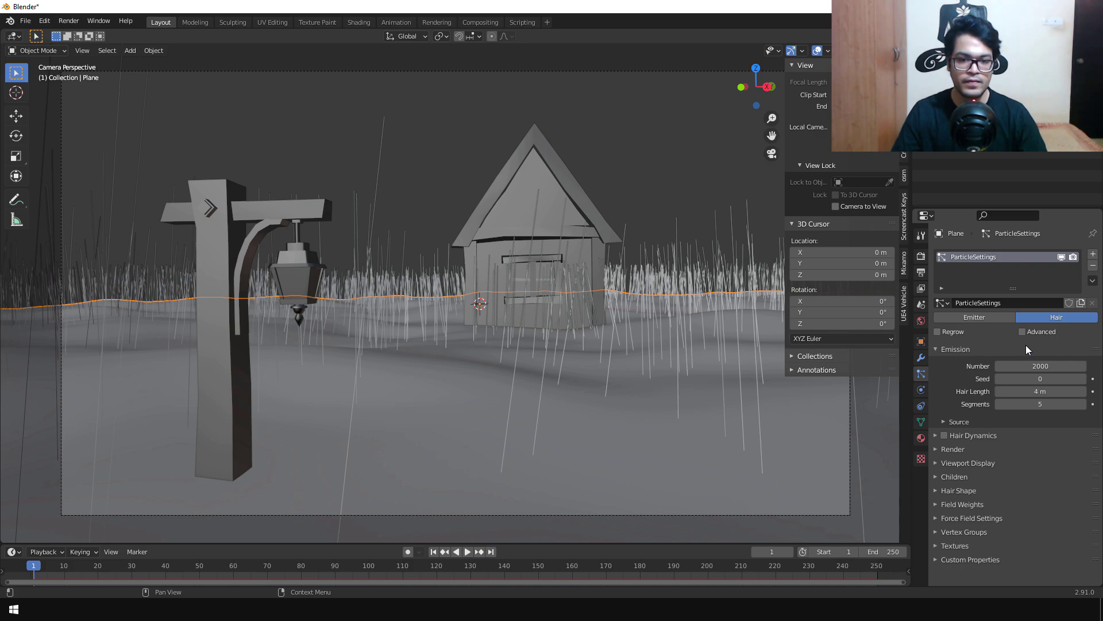
left_click(954, 450)
scroll(960, 453, "down", 4)
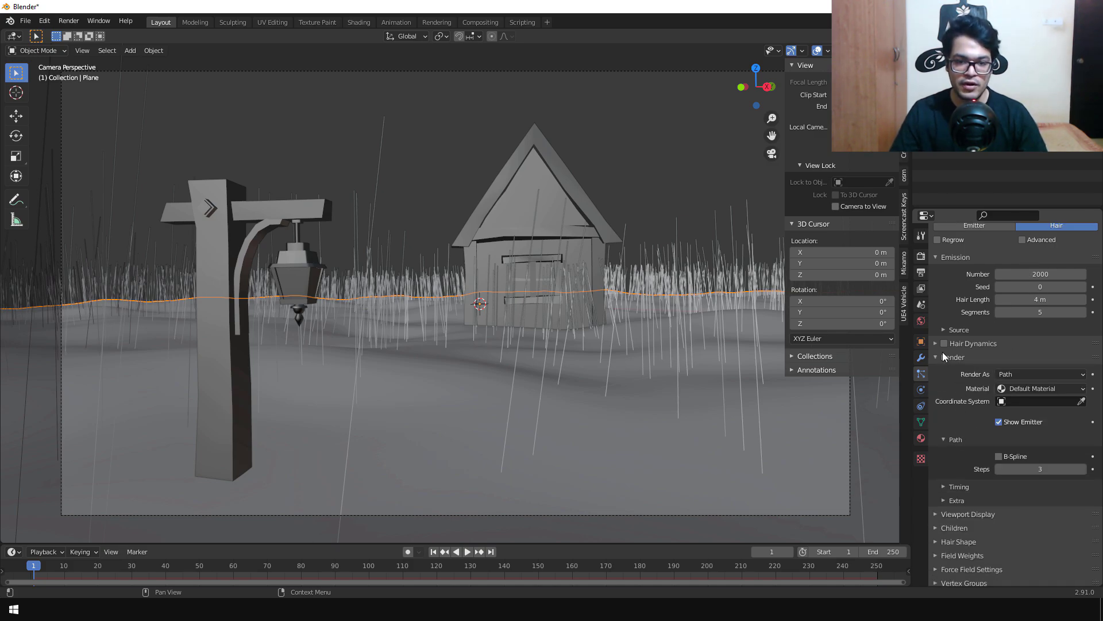
left_click(1014, 374)
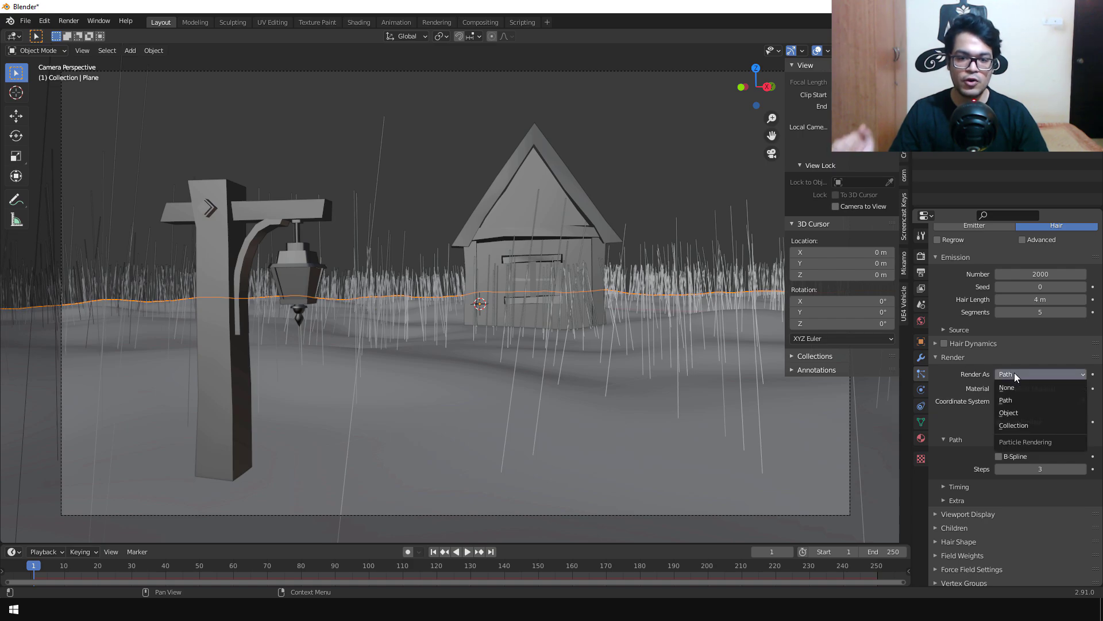
left_click(1015, 409)
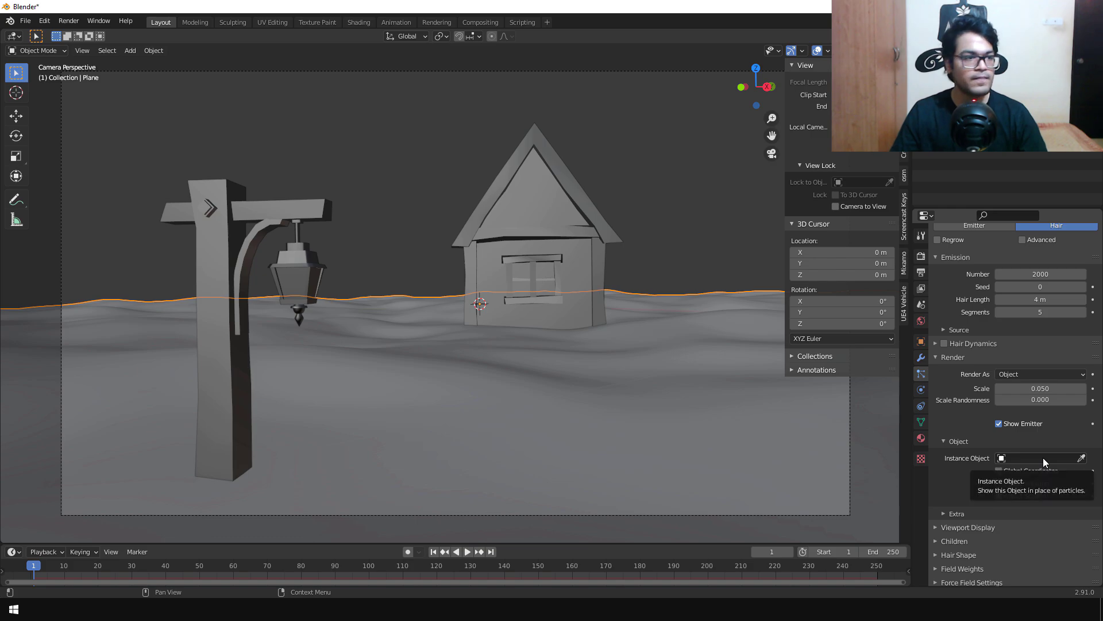
Append the g2 object from grass.blend in the Level design blender folder
left_click(25, 21)
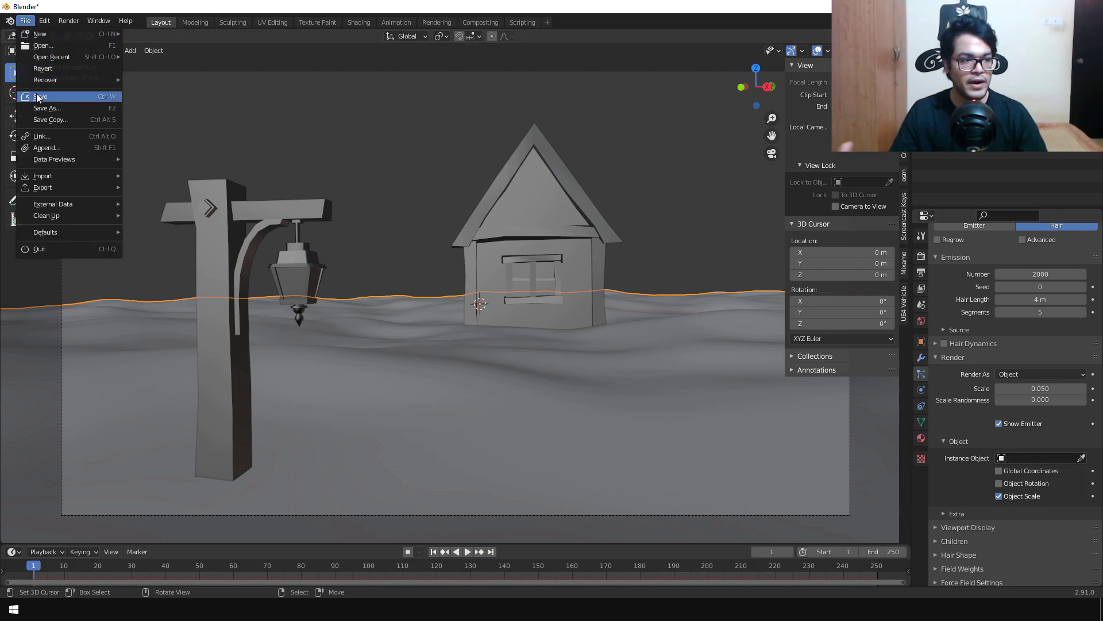
left_click(50, 146)
left_click(673, 288)
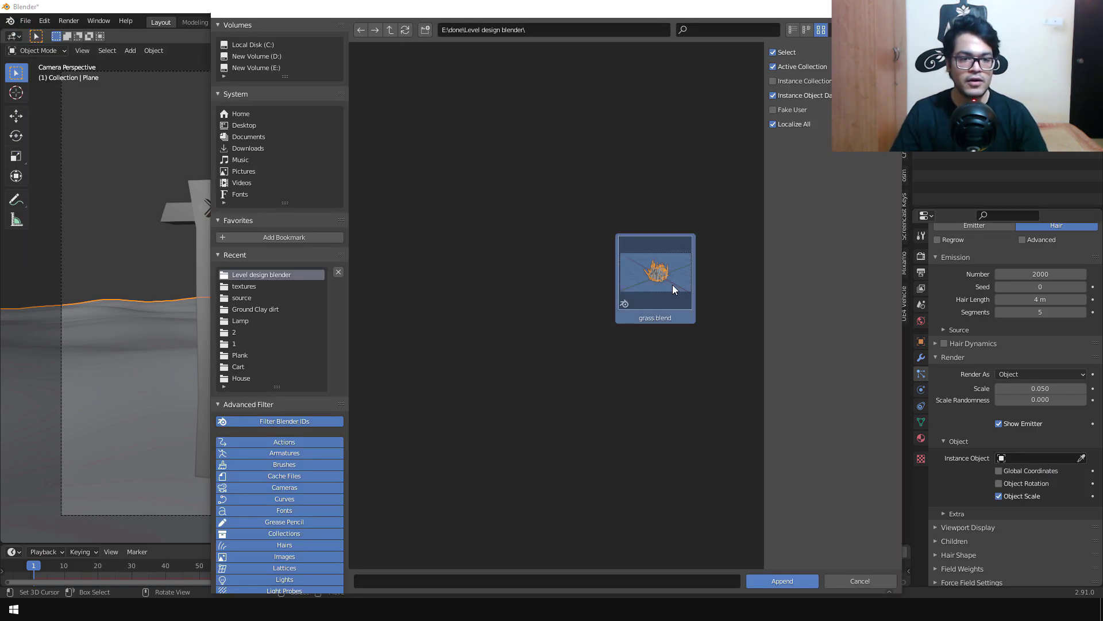
left_click(791, 576)
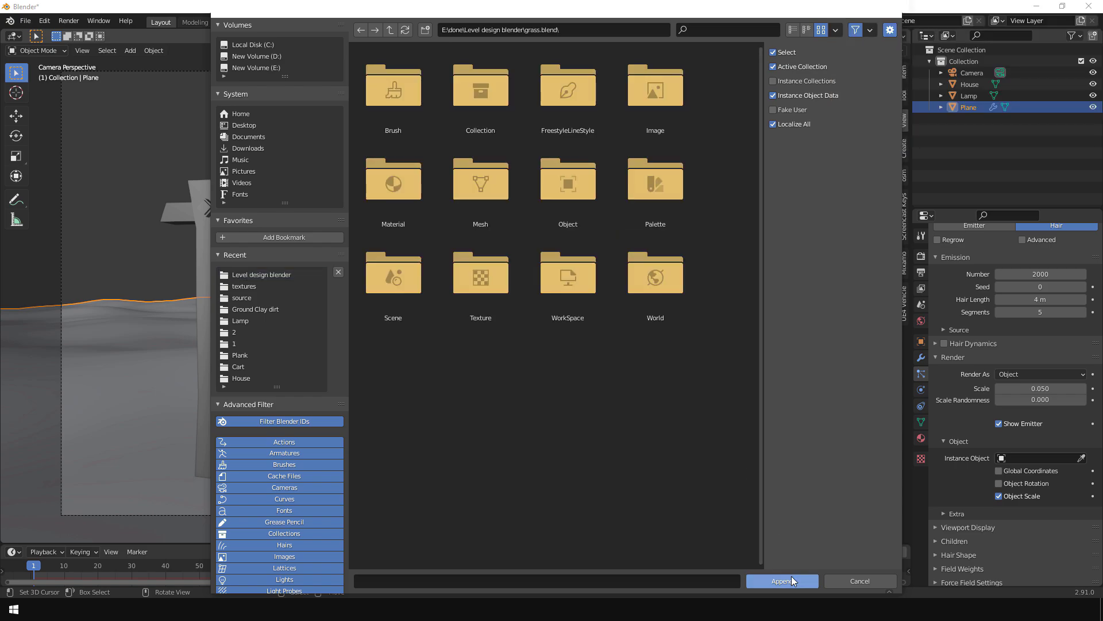
double_click(566, 192)
left_click(386, 101)
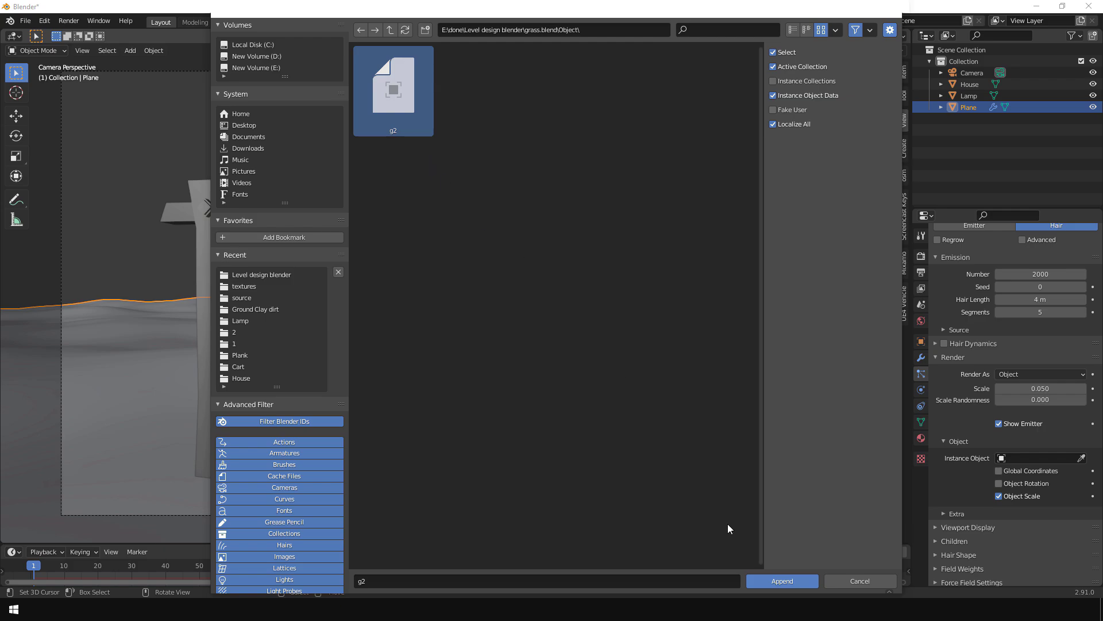
left_click(782, 581)
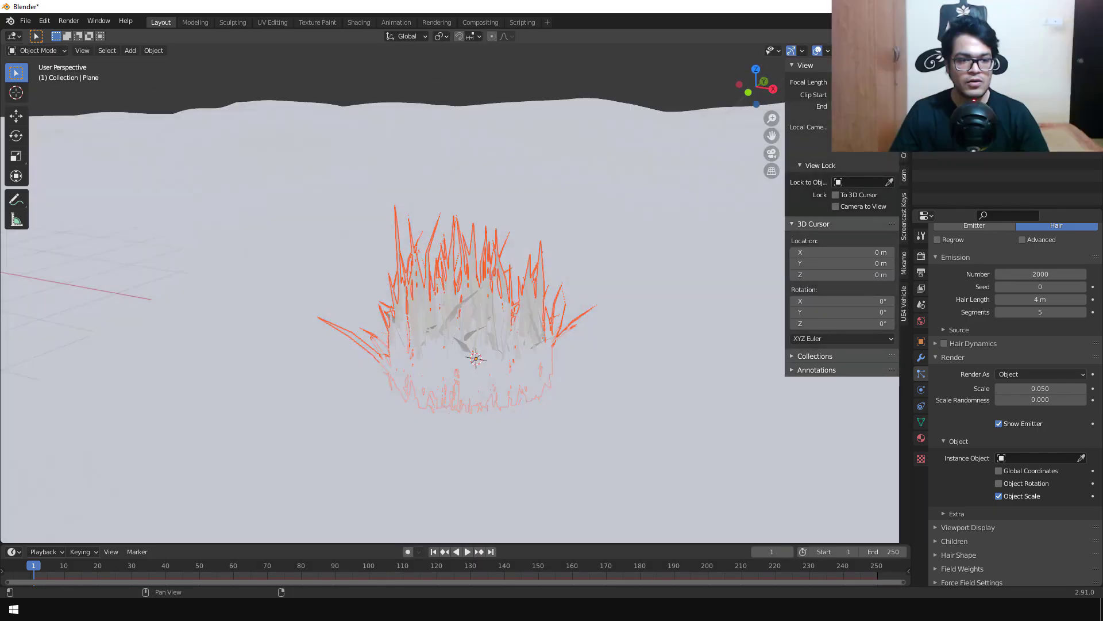
Reposition the grass clump vertically, finishing with a move of about -2.58 m along Z to place it beneath the terrain
scroll(485, 361, "up", 2)
middle_click_drag(485, 361, 452, 375)
key("g")
key("z")
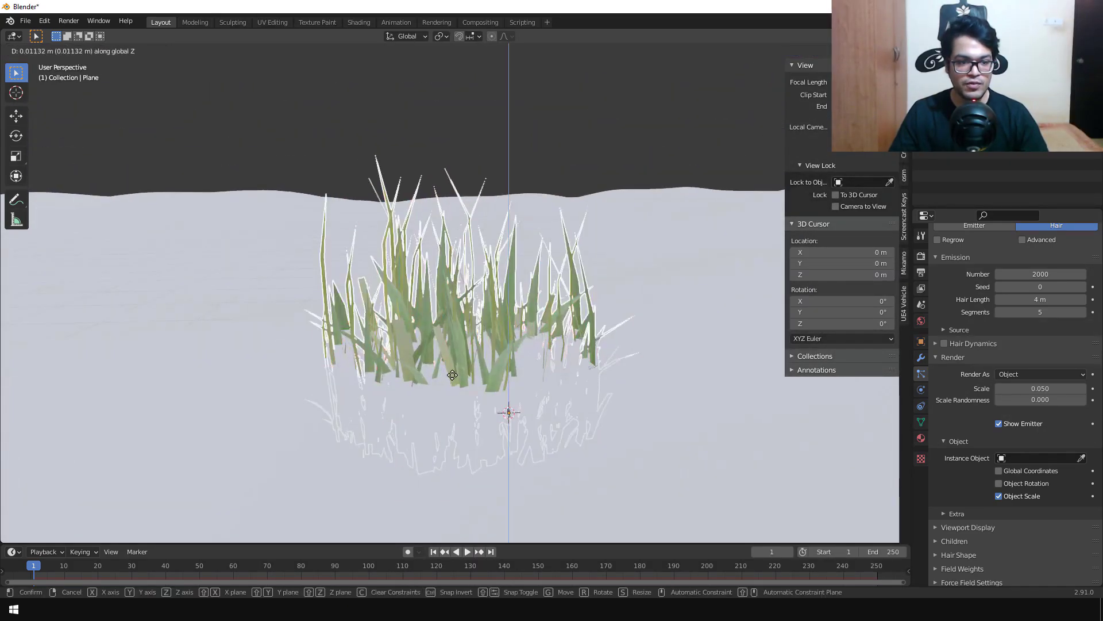
left_click(443, 308)
scroll(561, 383, "down", 8)
middle_click_drag(561, 383, 560, 346)
key("g")
key("z")
left_click(466, 358)
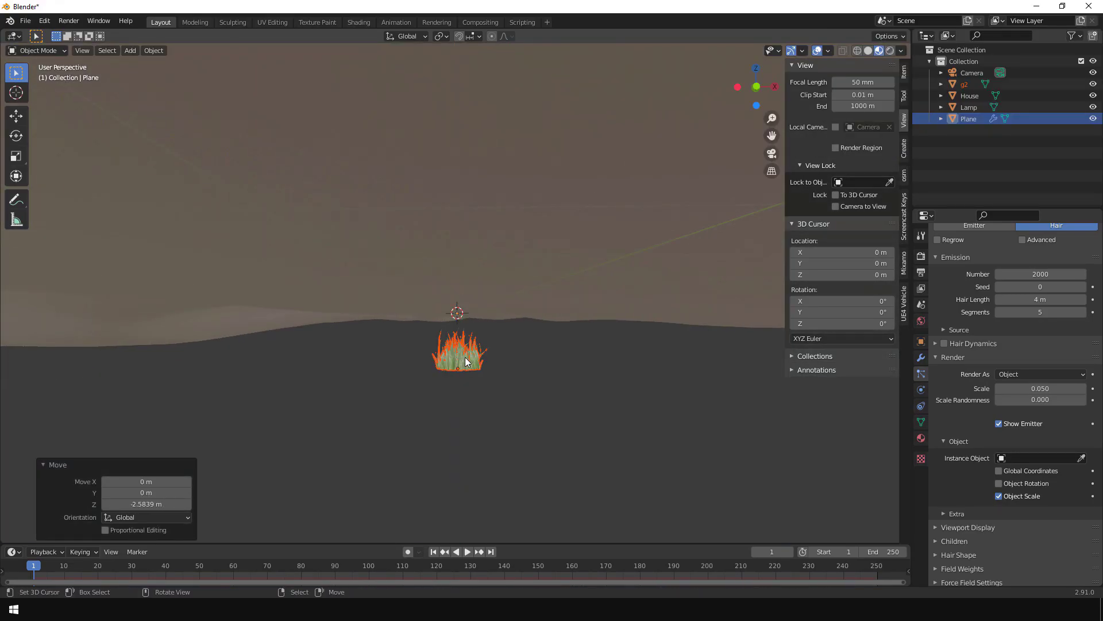
scroll(465, 357, "up", 4)
middle_click_drag(465, 357, 476, 328)
scroll(468, 394, "down", 2)
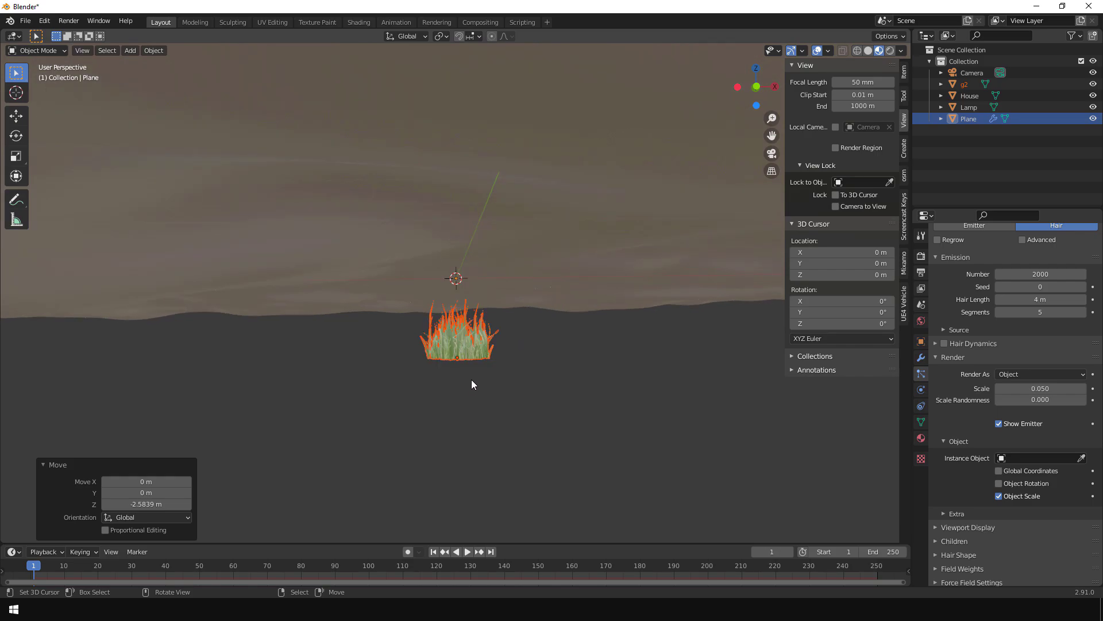
Rename the appended grass object as Grass
left_click(466, 344)
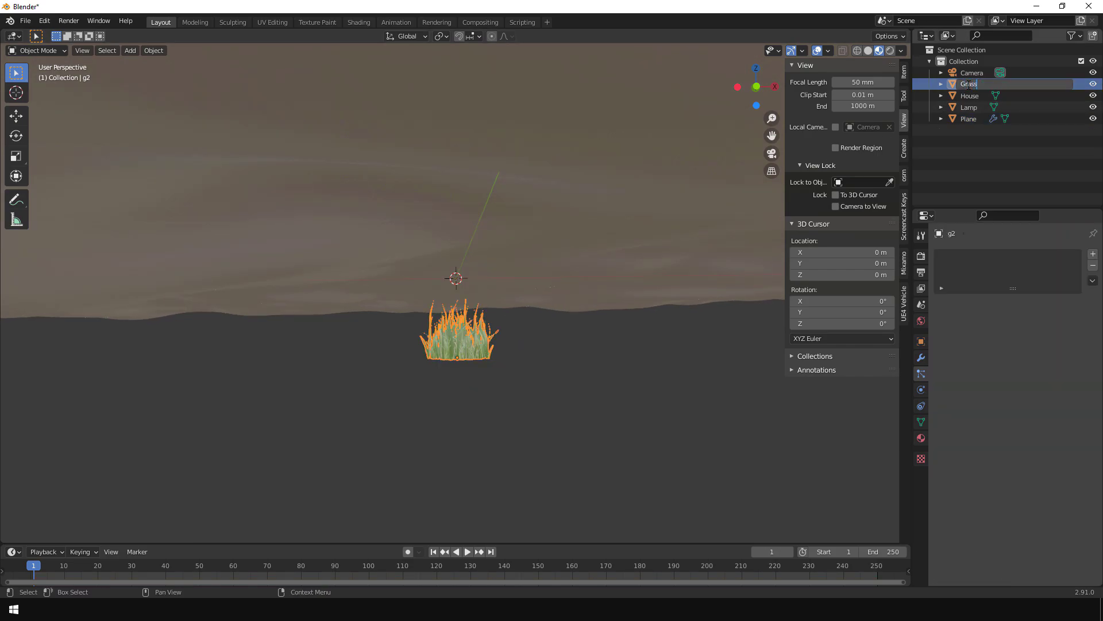
key("Return")
Return to the camera view and, in Edit Mode, box-select only the terrain vertices inside the camera frame
scroll(519, 334, "down", 5)
middle_click_drag(519, 334, 576, 362)
scroll(529, 348, "down", 5)
scroll(529, 348, "up", 3)
key("KP_0")
right_click(425, 411)
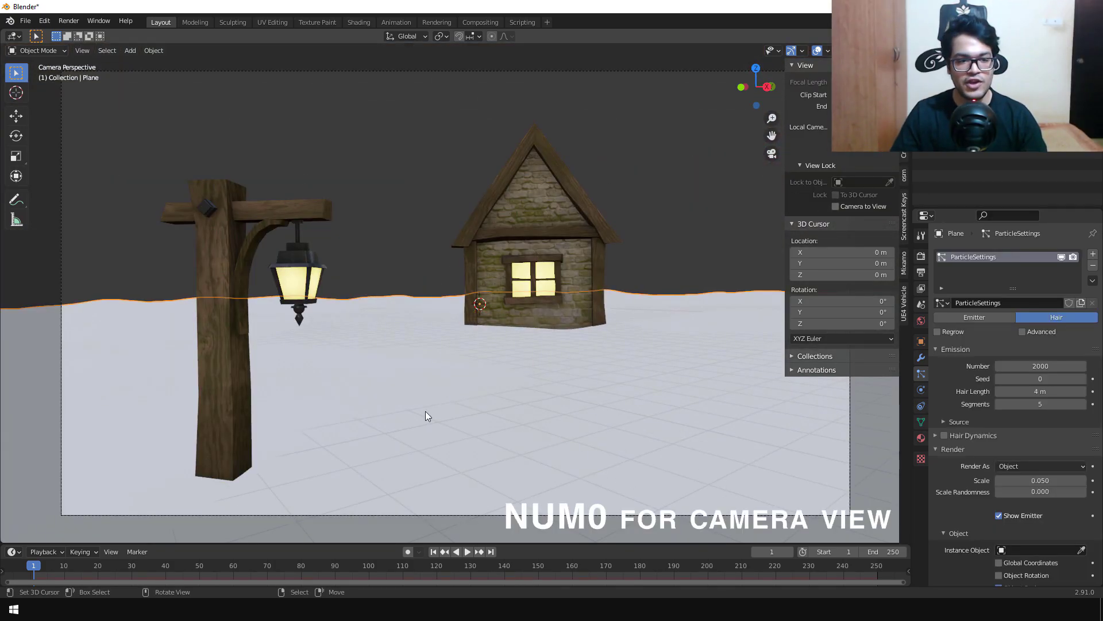
key("Tab")
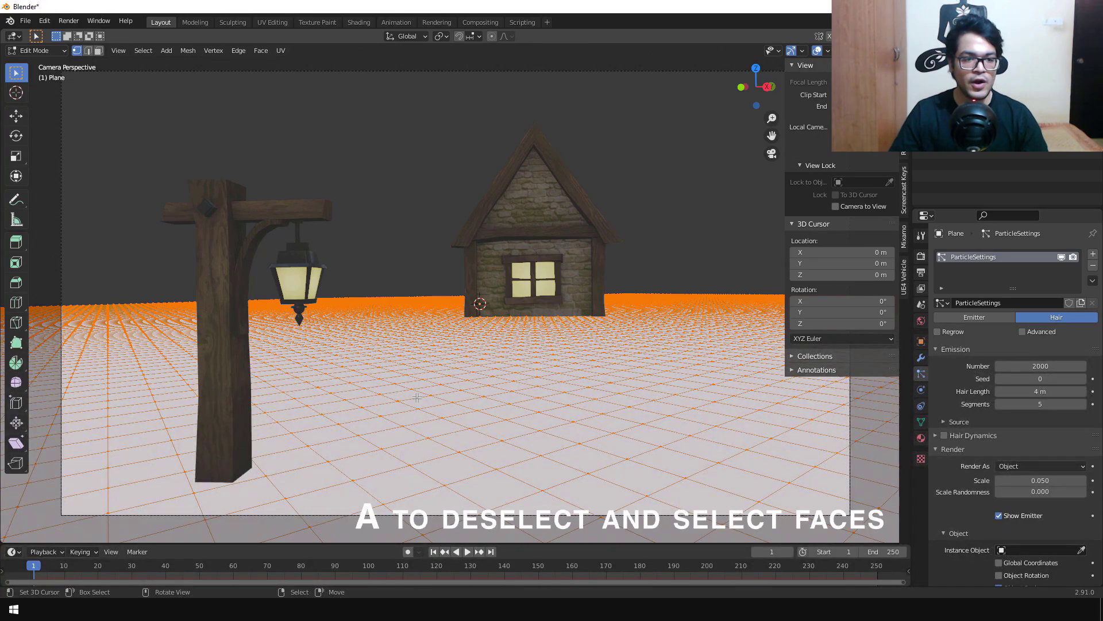
key("alt+a")
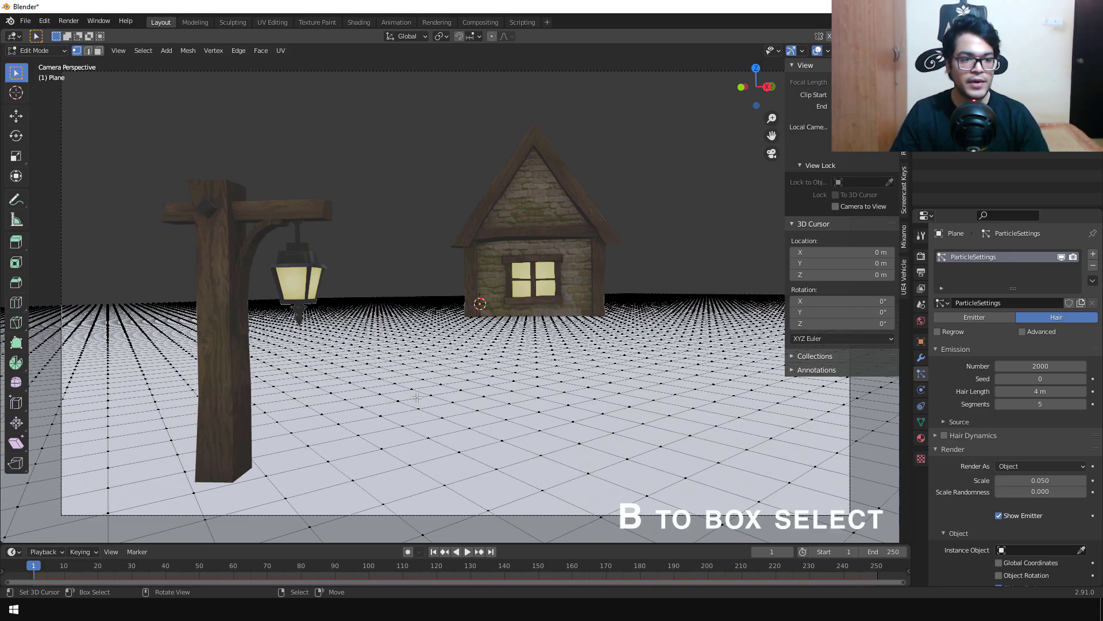
key("b")
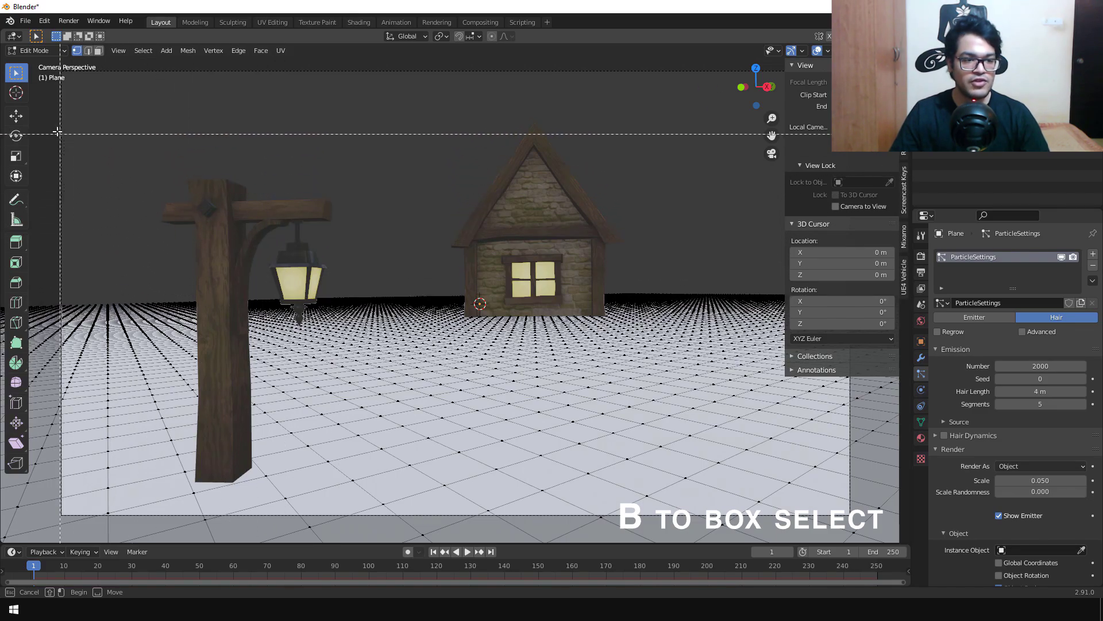
left_click_drag(61, 84, 858, 526)
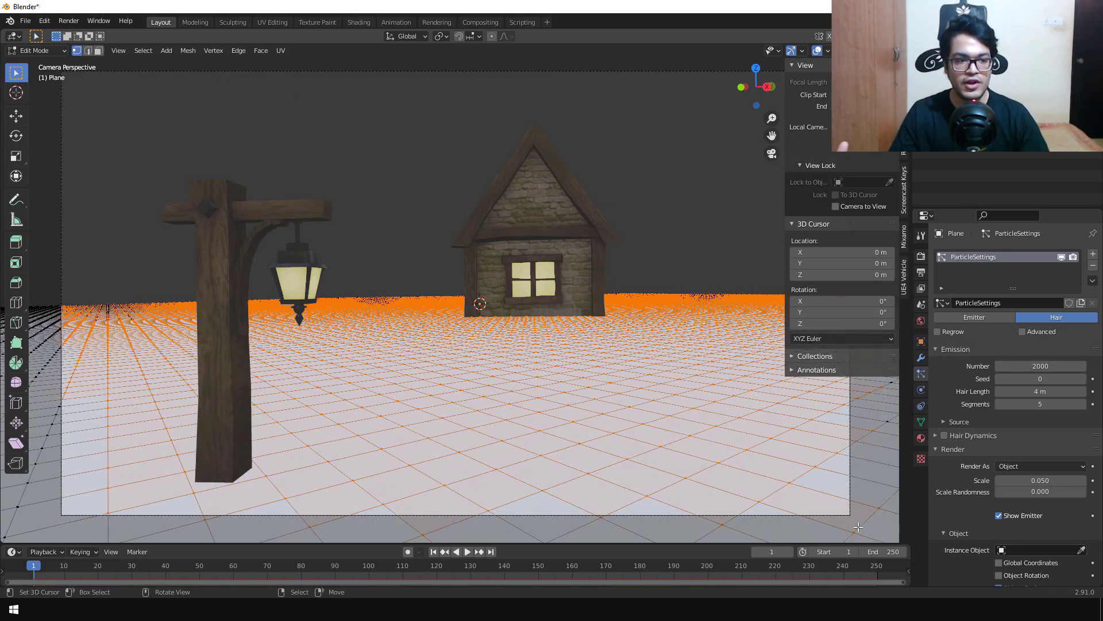
Using face selection and wireframe display, box-select the terrain faces across an area slightly larger than the camera frame
left_click(99, 51)
scroll(115, 86, "down", 2)
key("b")
left_click_drag(149, 112, 775, 459)
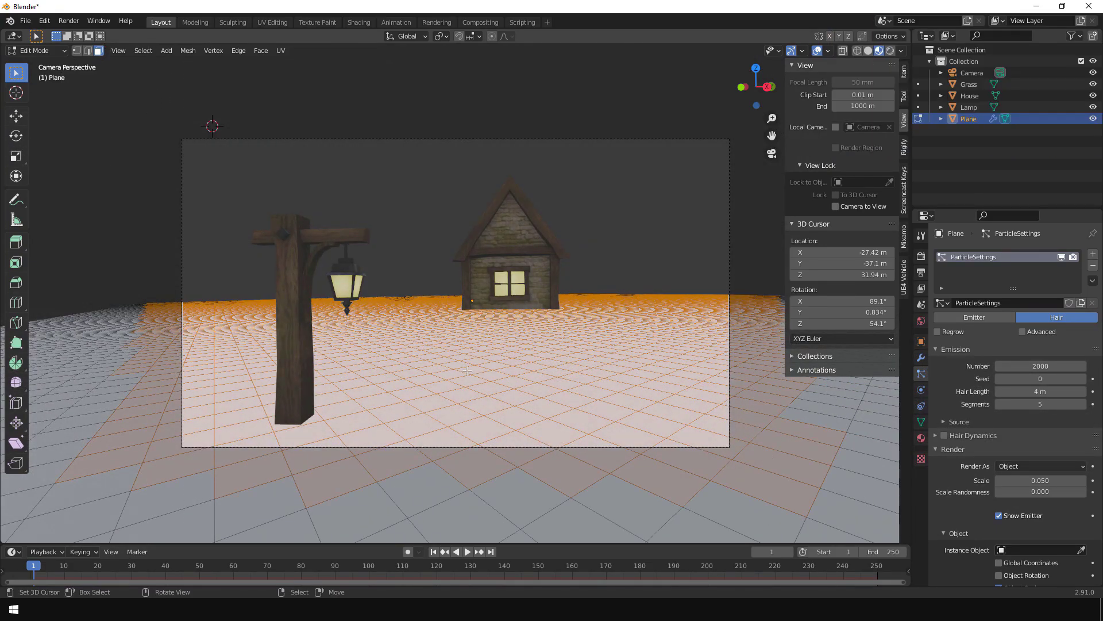
key("shift+z")
key("b")
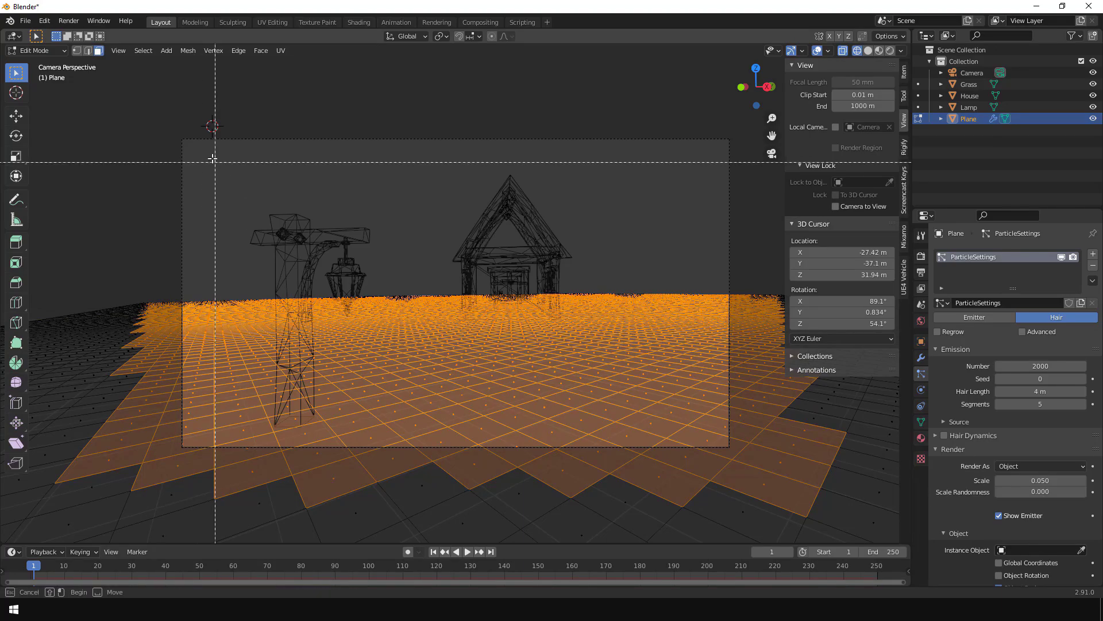
left_click_drag(153, 98, 793, 464)
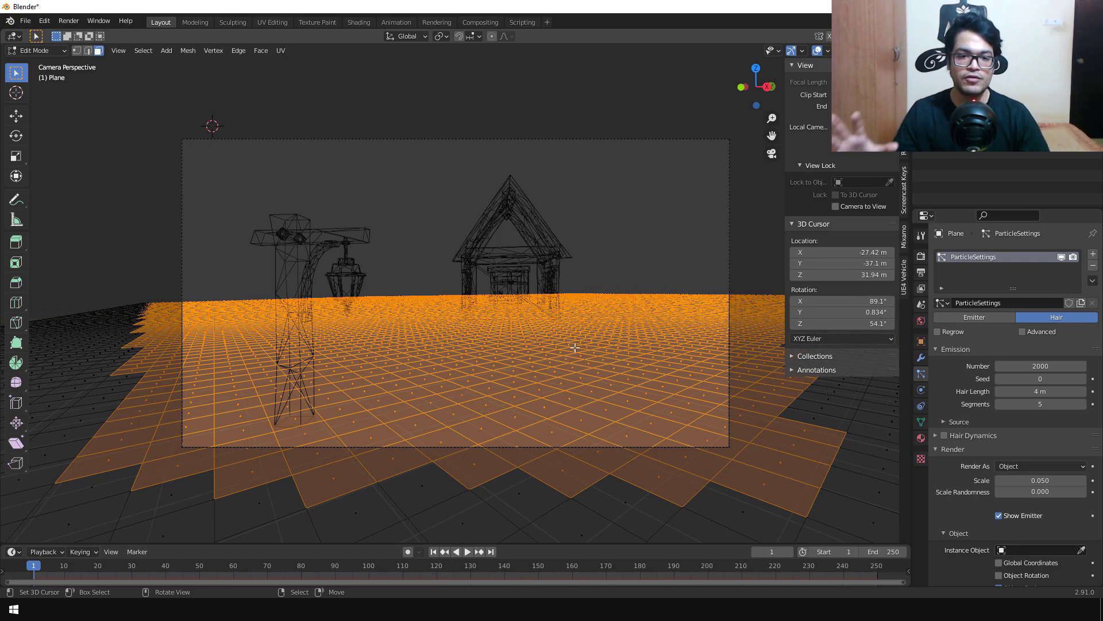
Create a vertex group on the terrain mesh and assign the selected faces to it with weight 1.000
left_click(920, 421)
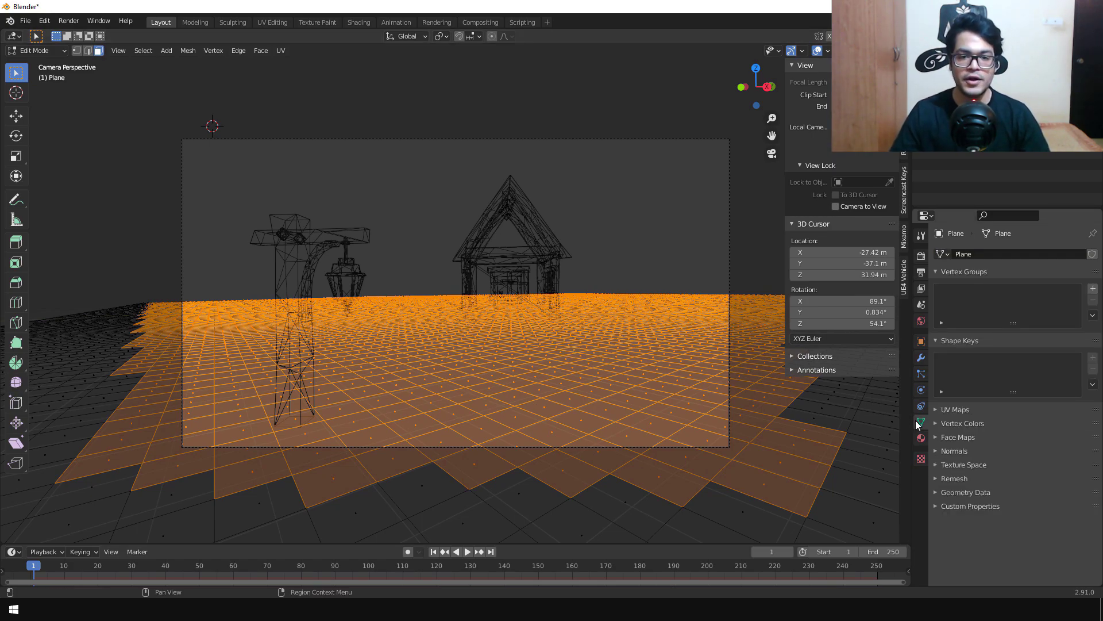
left_click(1092, 289)
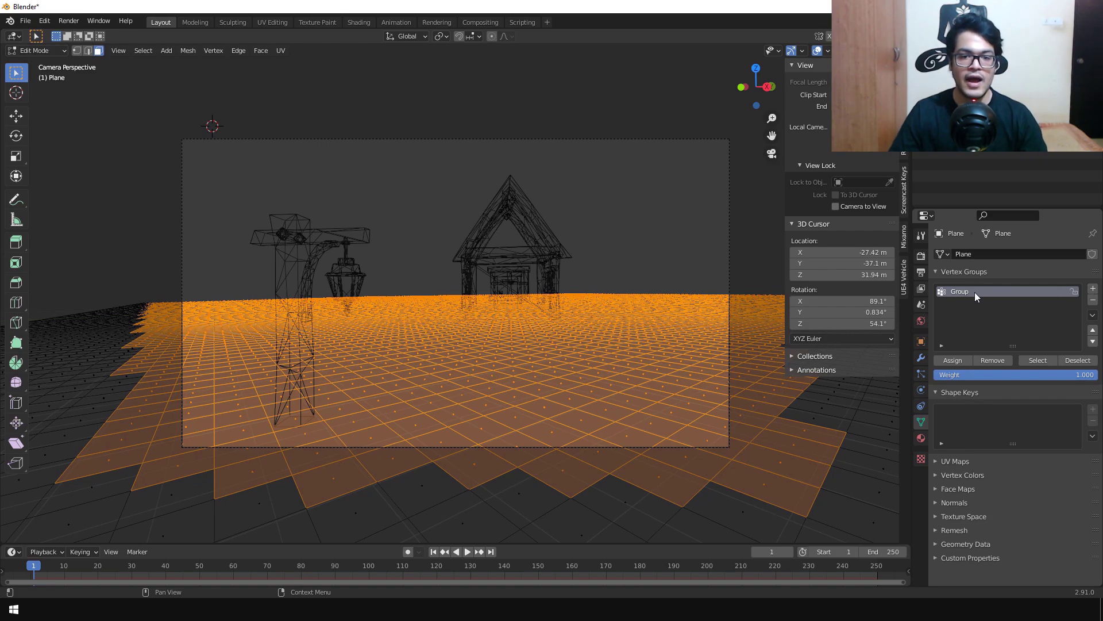
left_click(953, 360)
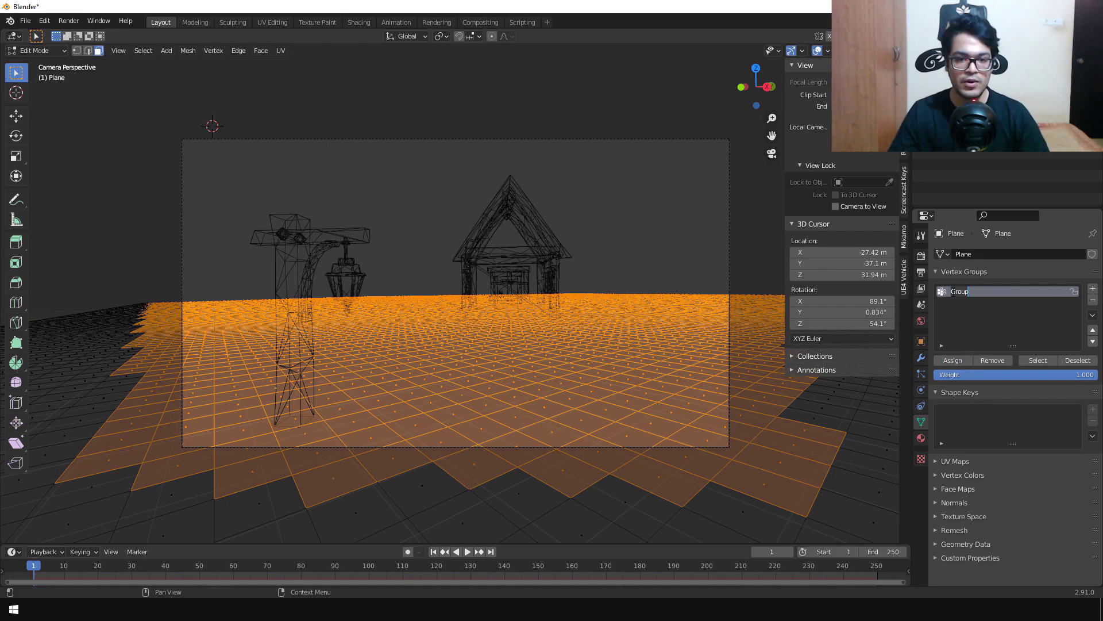
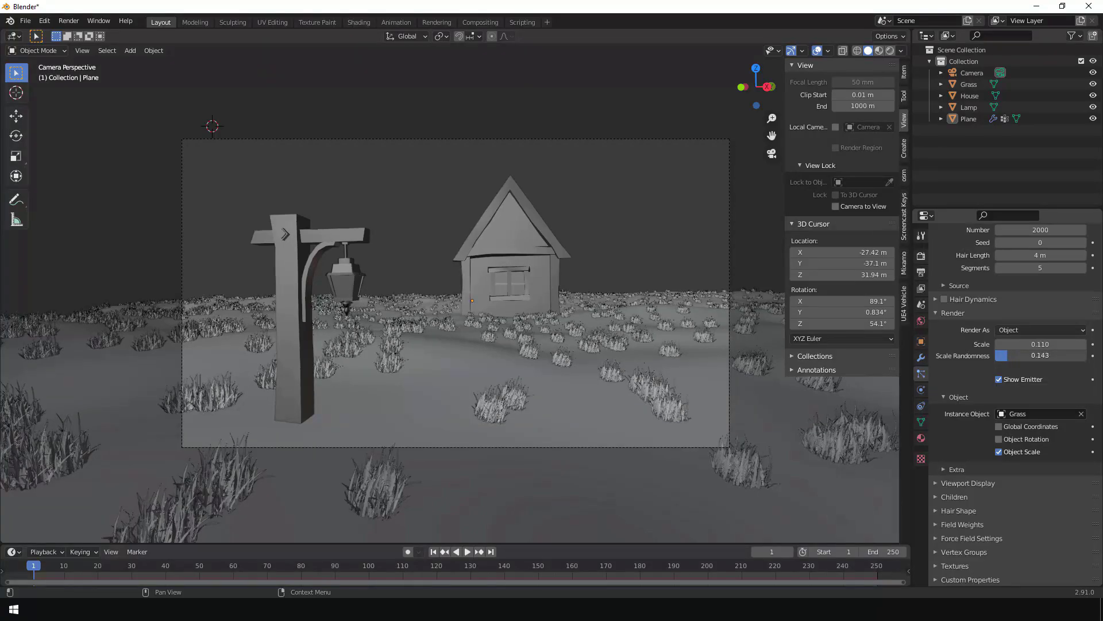
Set the grass particles' scale randomness to 0.25 and their scale to 0.14
left_click(1019, 356)
key("BackSpace")
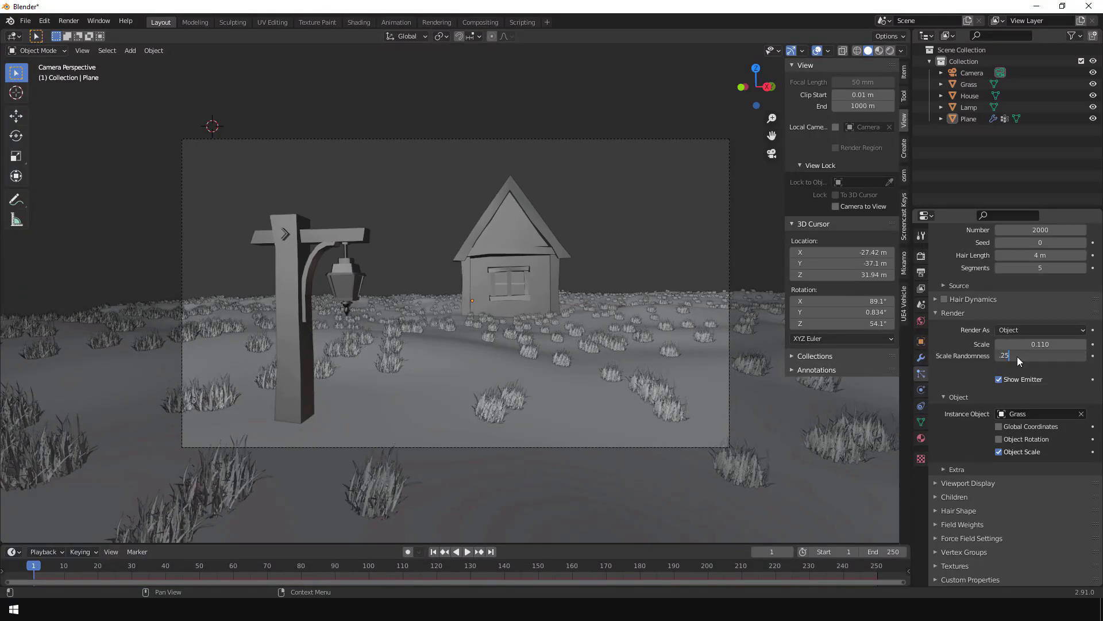
type(".25")
key("Return")
left_click(1048, 343)
type("0.13")
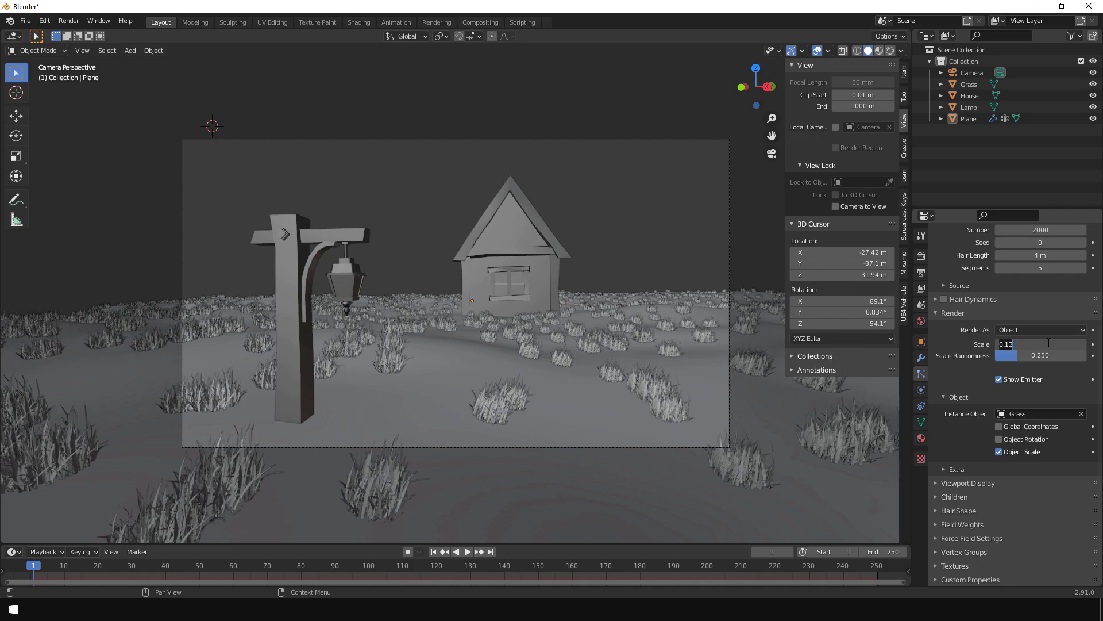
key("BackSpace")
type(".14")
key("Return")
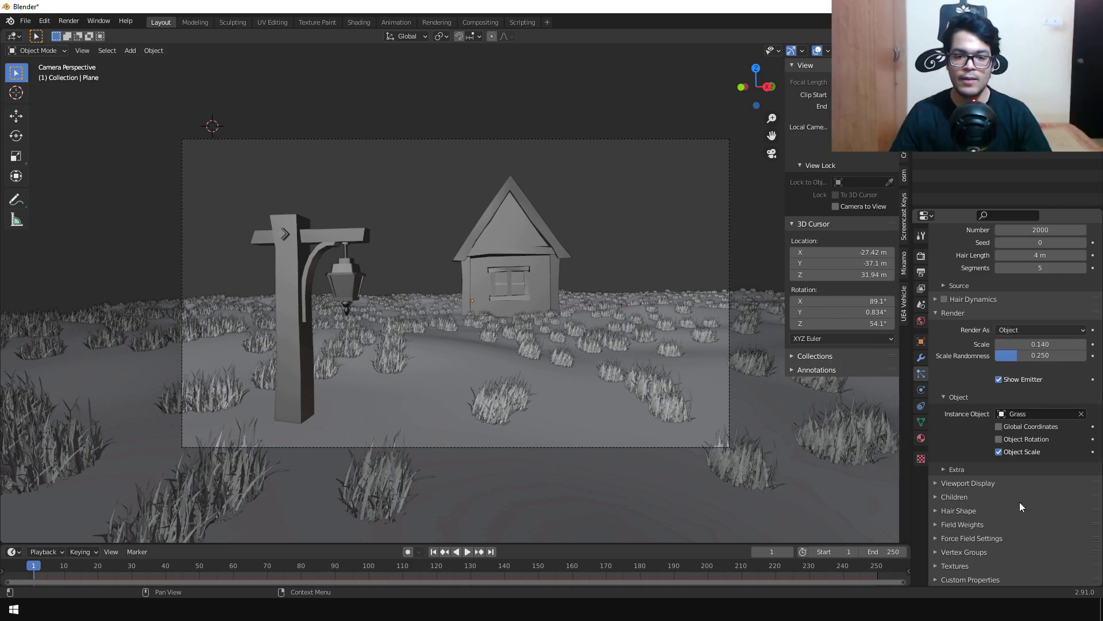
scroll(1019, 502, "up", 6)
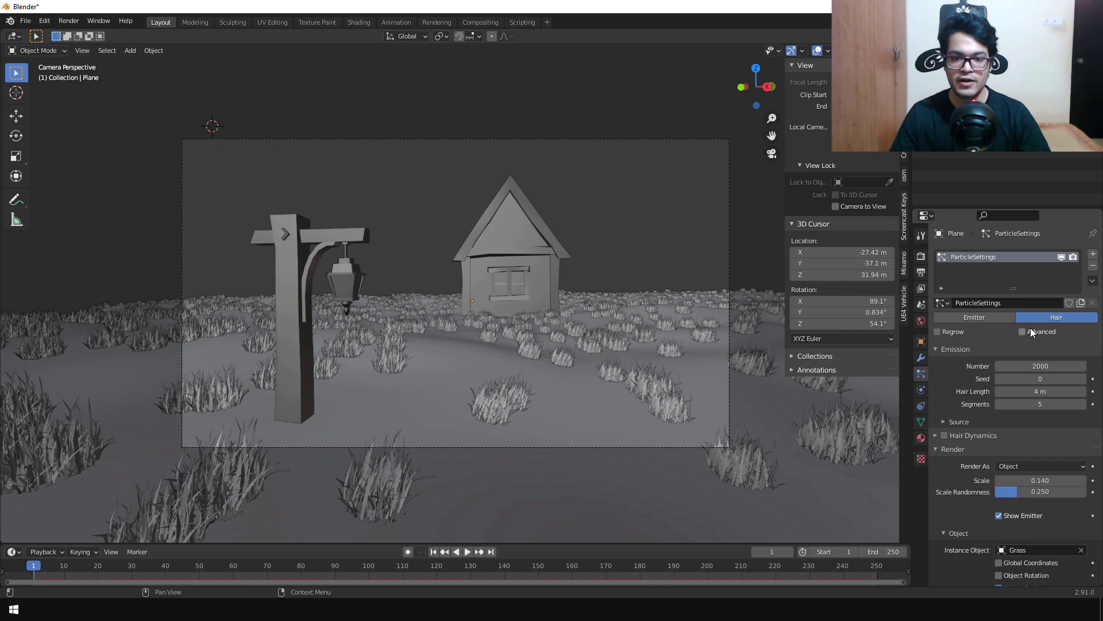
Enable advanced settings and rotation for the grass particles, with phase 0.161 and randomize phase 1.068
scroll(1025, 365, "down", 3)
left_click(935, 394)
left_click(943, 394)
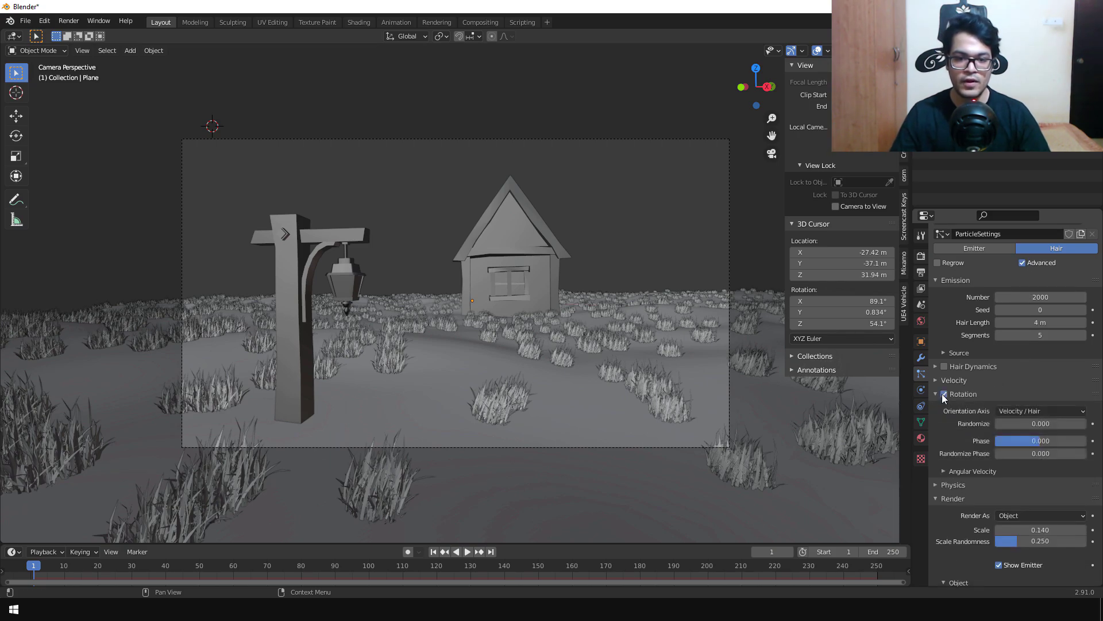
left_click_drag(1019, 440, 1045, 451)
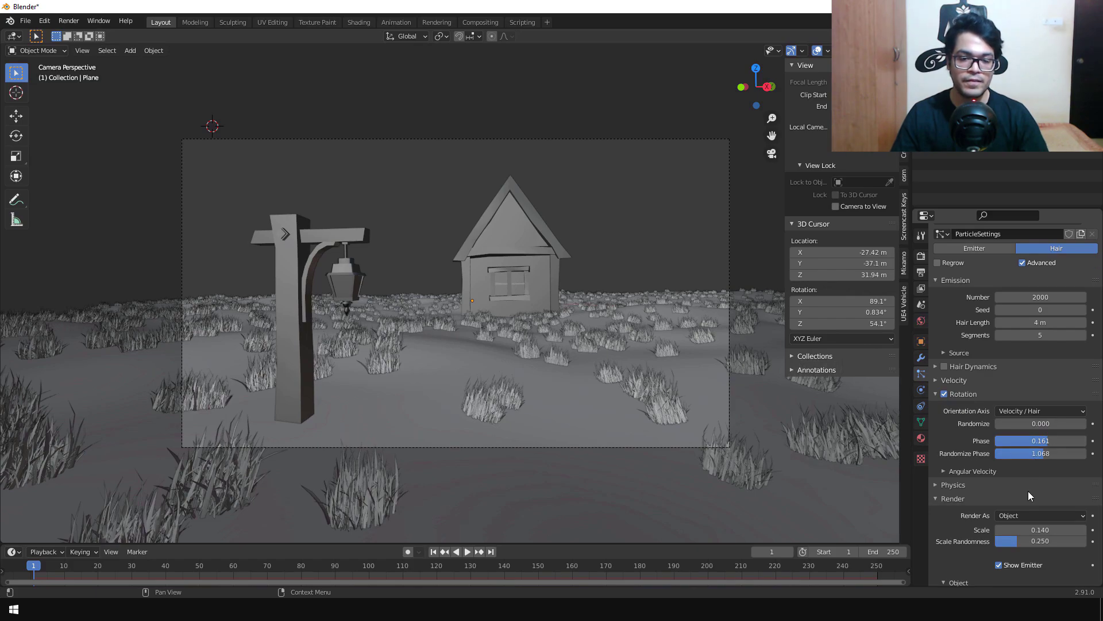
Switch the viewport to material preview and set the grass particles' children to Interpolated
scroll(1028, 491, "down", 8)
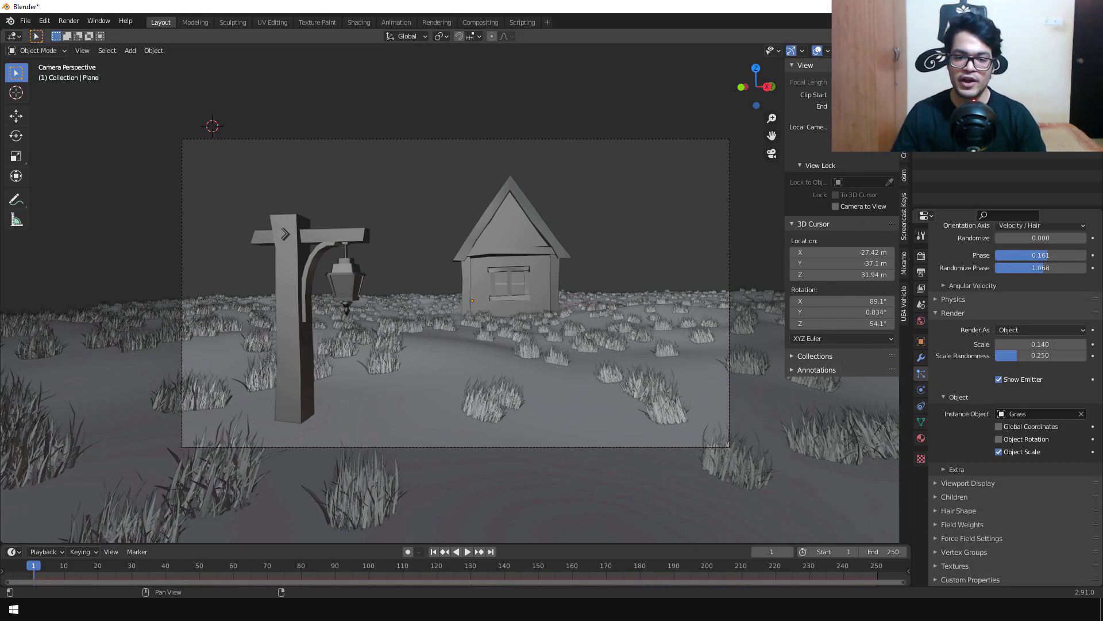
left_click(879, 50)
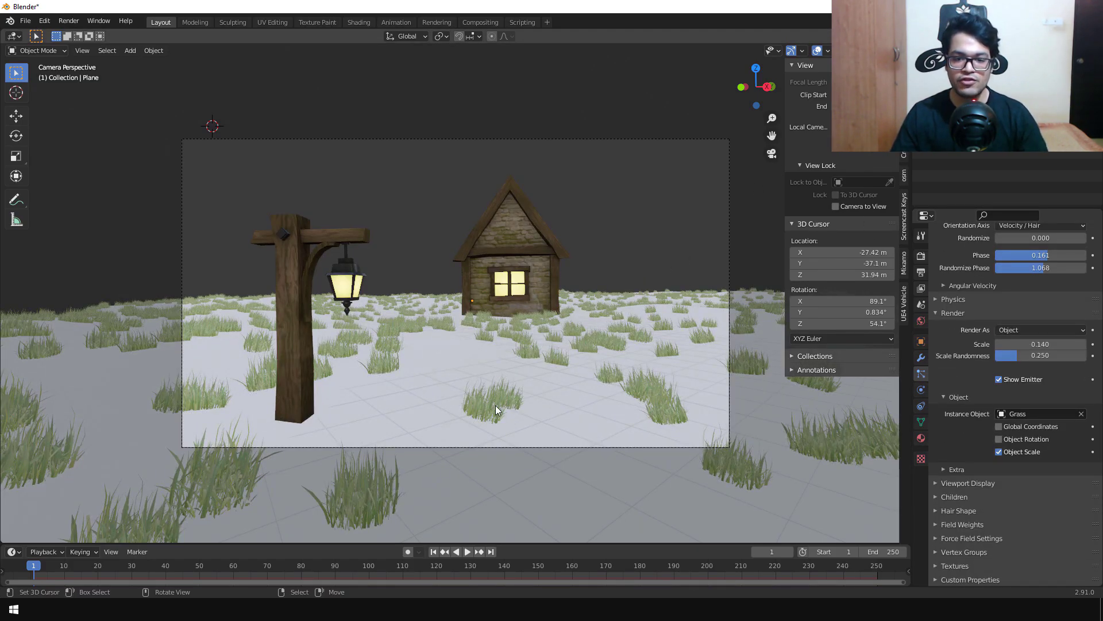
left_click(959, 498)
scroll(959, 501, "down", 1)
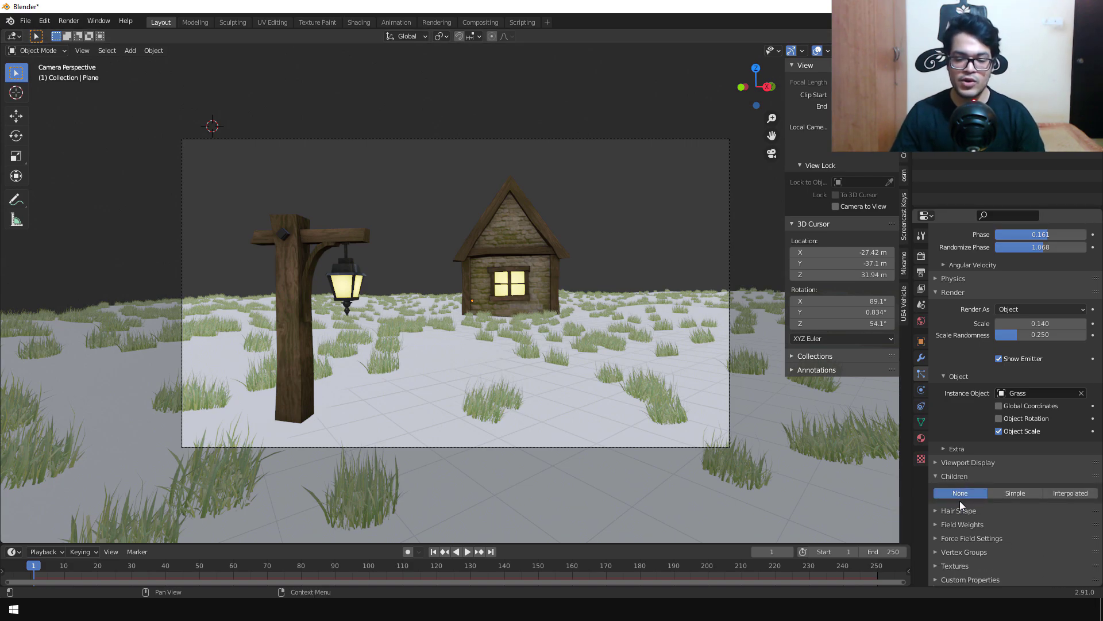
left_click(1054, 494)
key("a")
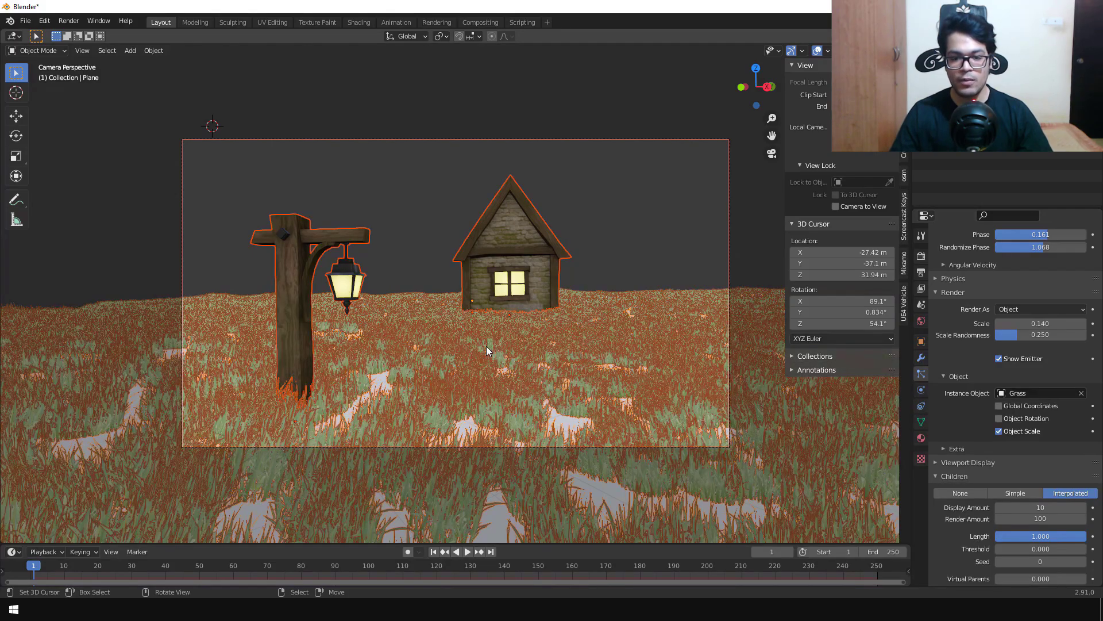
key("alt+a")
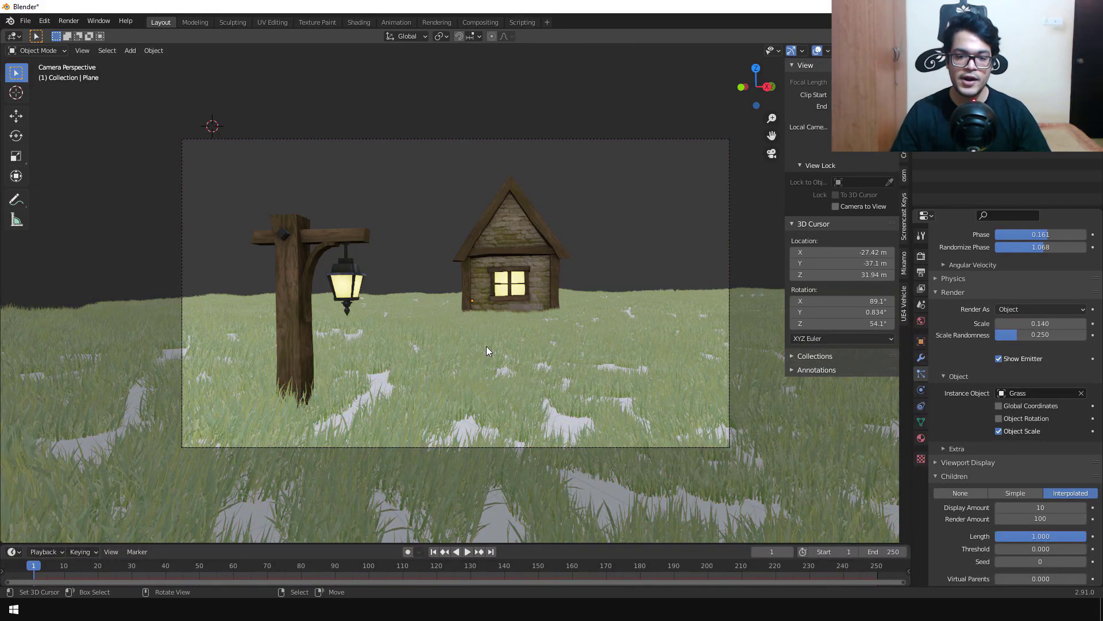
Set the interpolated children's display amount to 5 and their render amount to 10
left_click(1039, 508)
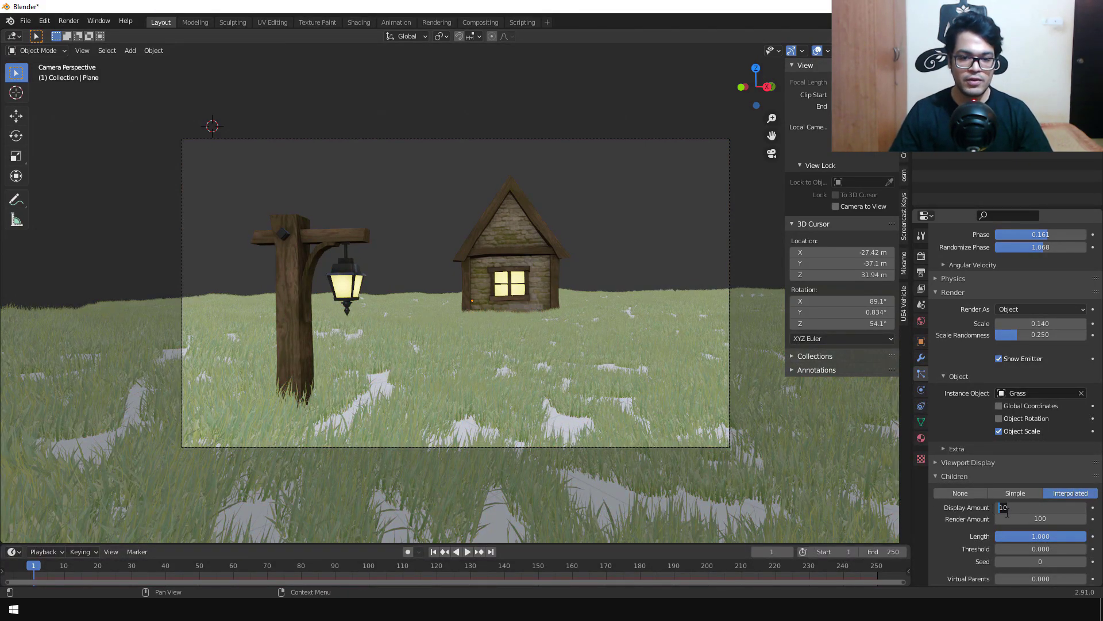
key("Return")
left_click(1022, 508)
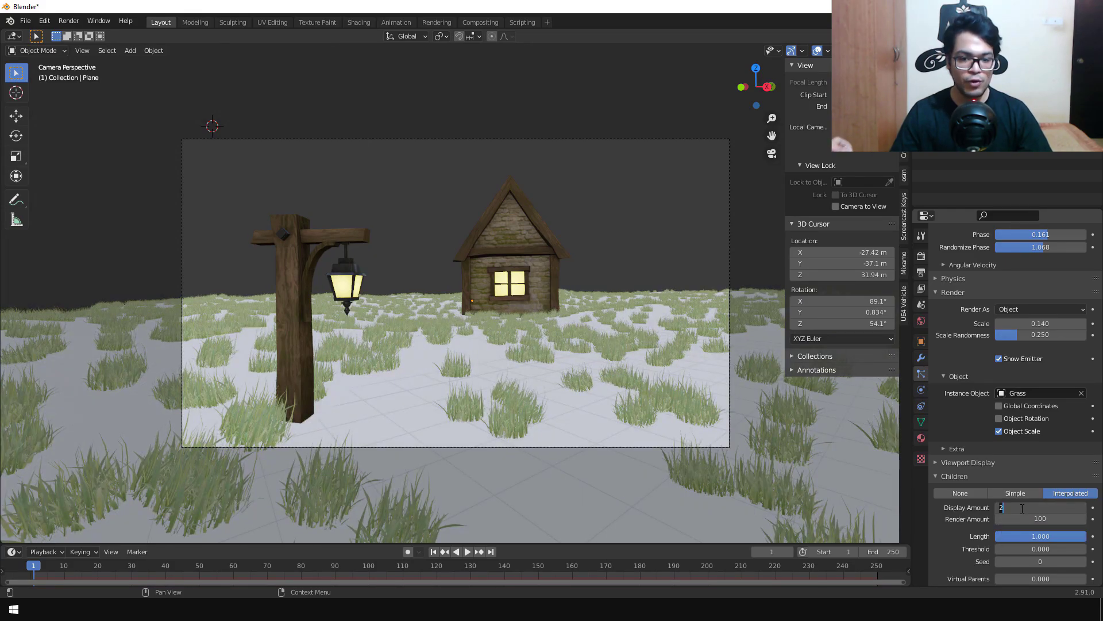
type("5")
key("Return")
left_click(1029, 518)
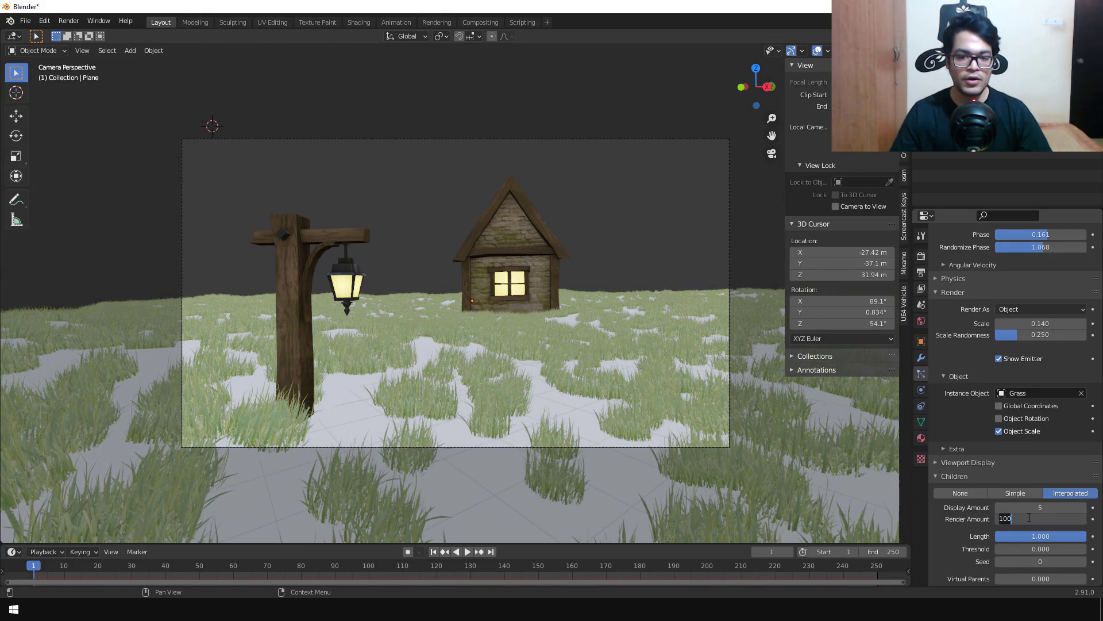
type("10")
key("Return")
Compare children display amounts of 10 and 3 in the camera view, leaving the display amount at 2
left_click(1029, 508)
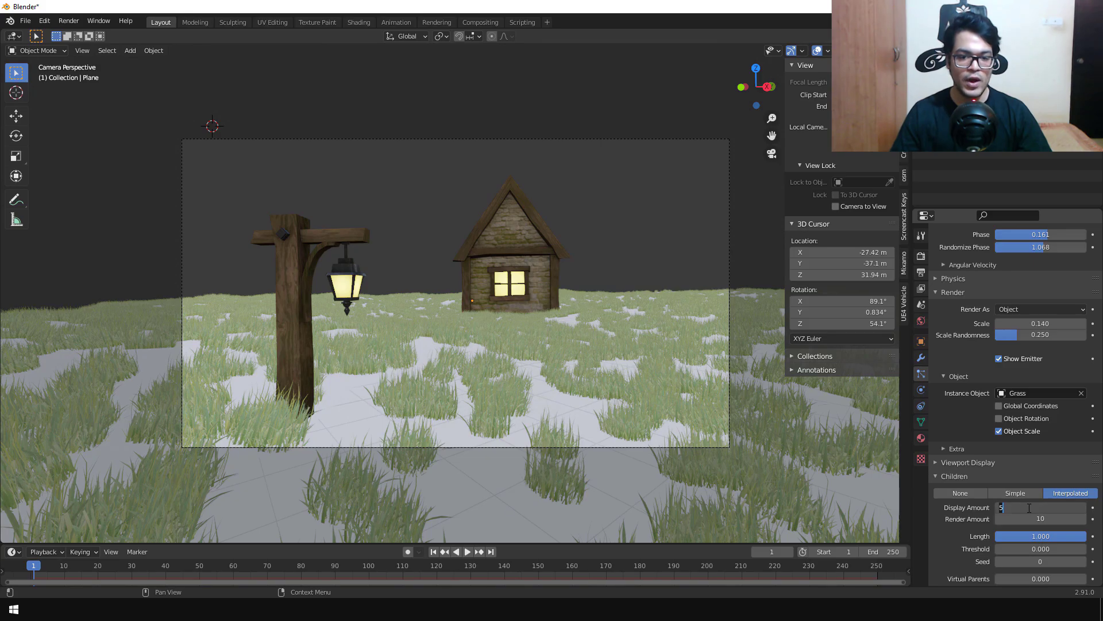
type("1")
key("Return")
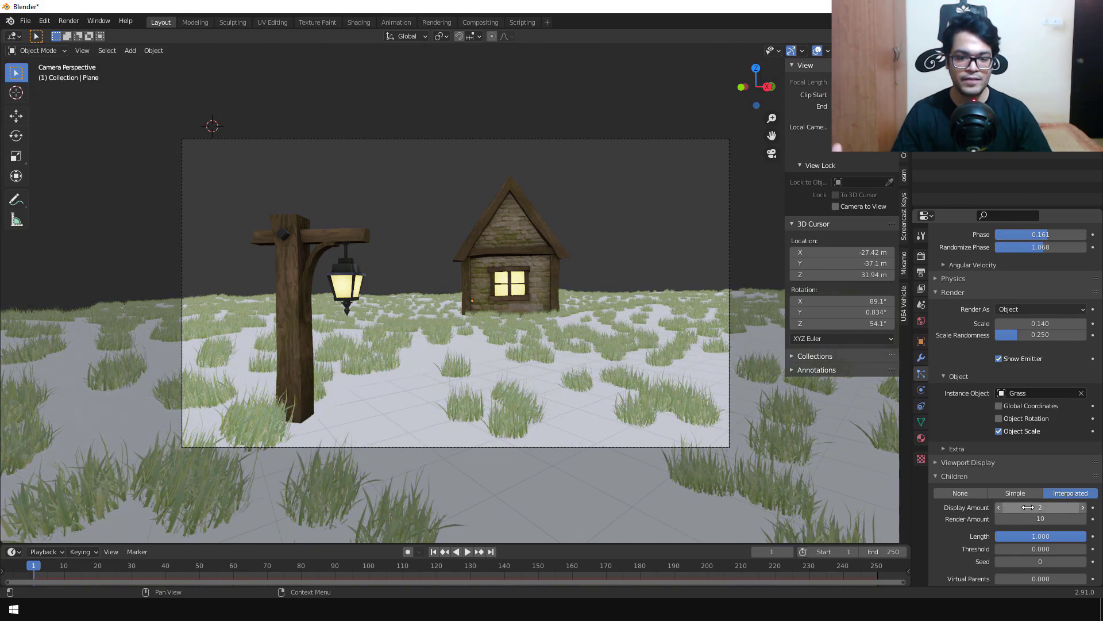
left_click(1029, 507)
type("10")
key("Return")
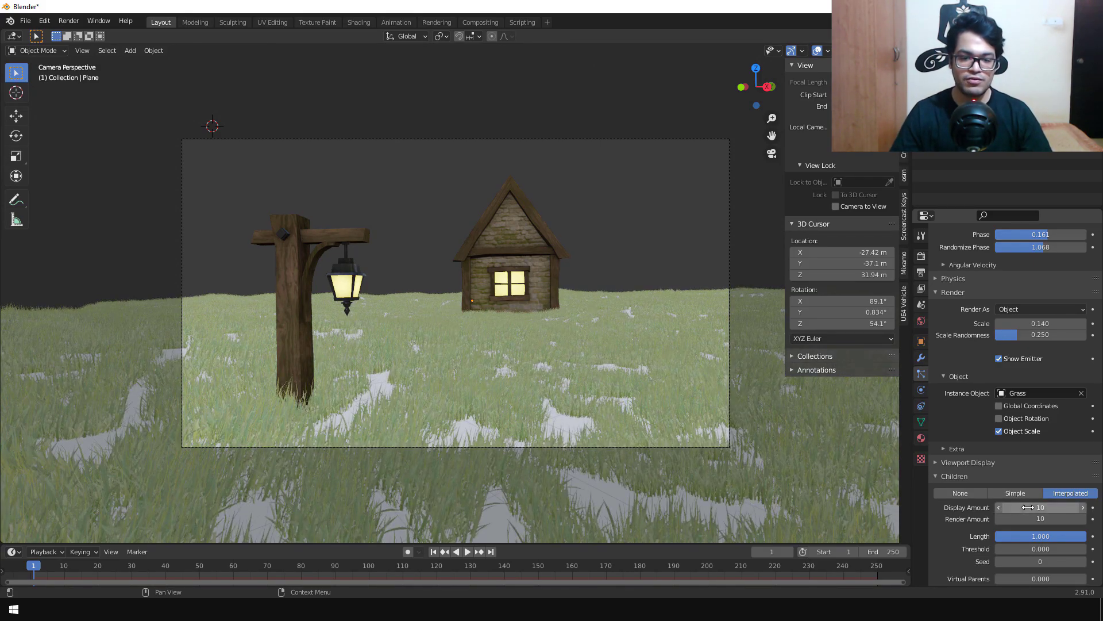
left_click(1029, 507)
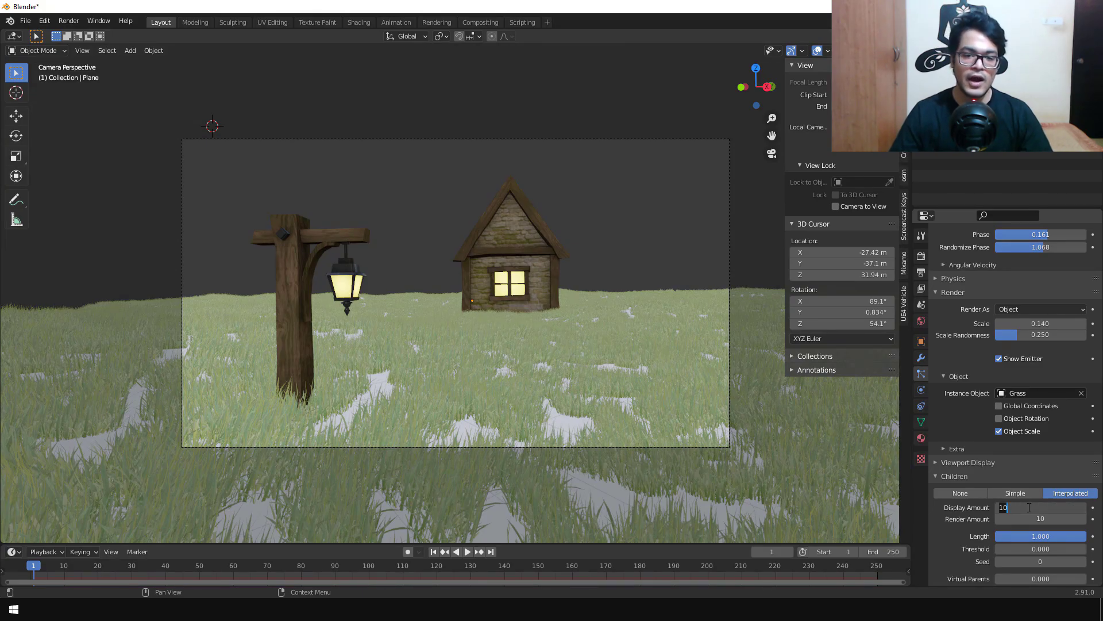
type("1")
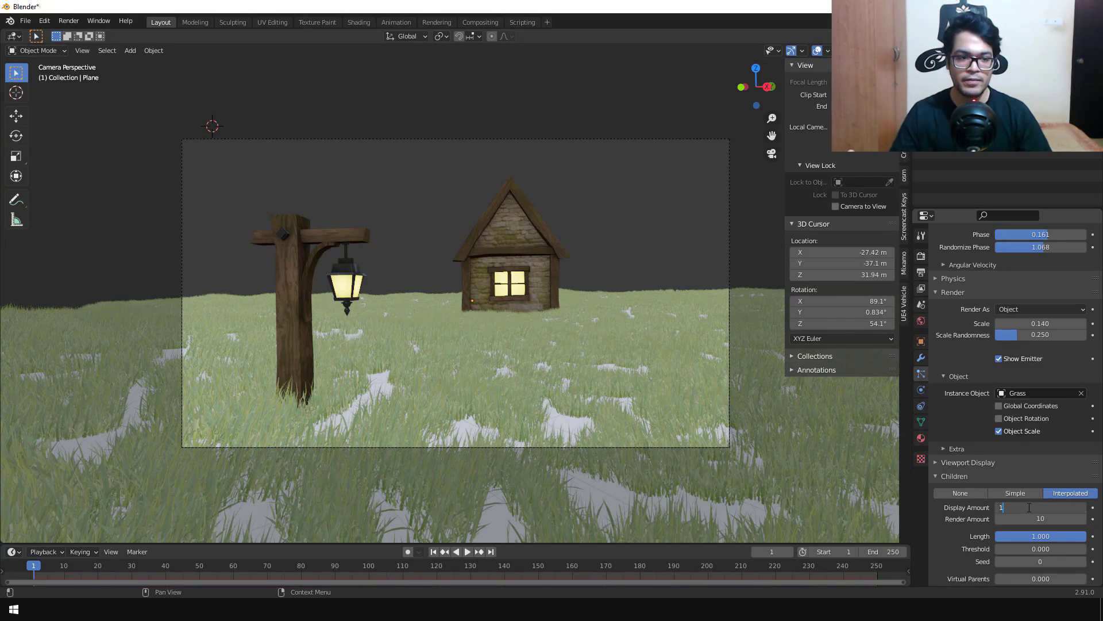
key("Return")
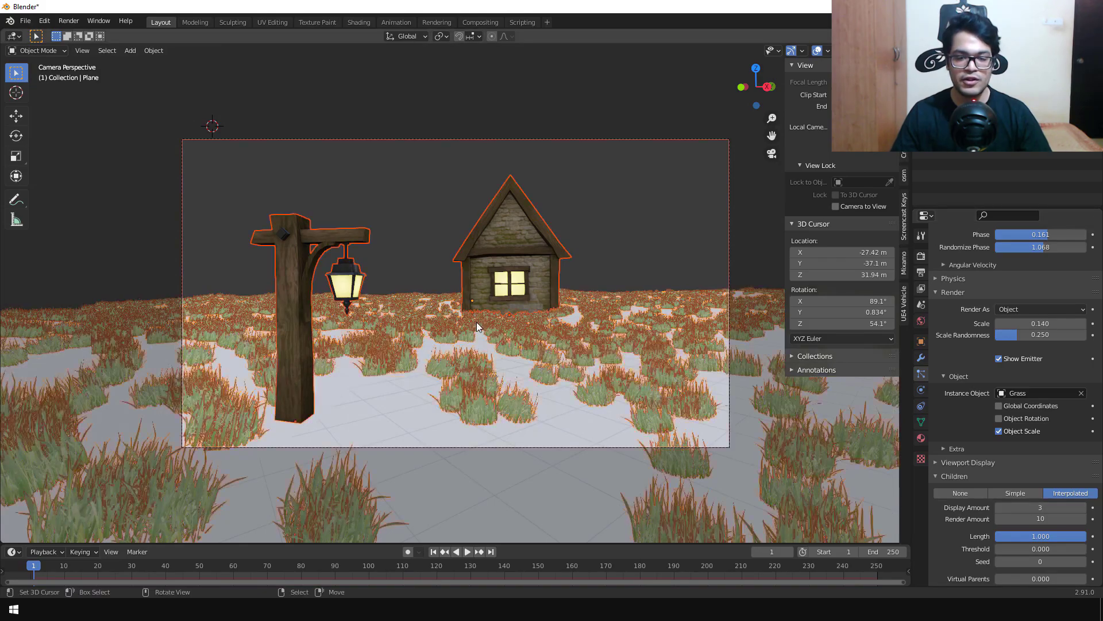
left_click(1001, 508)
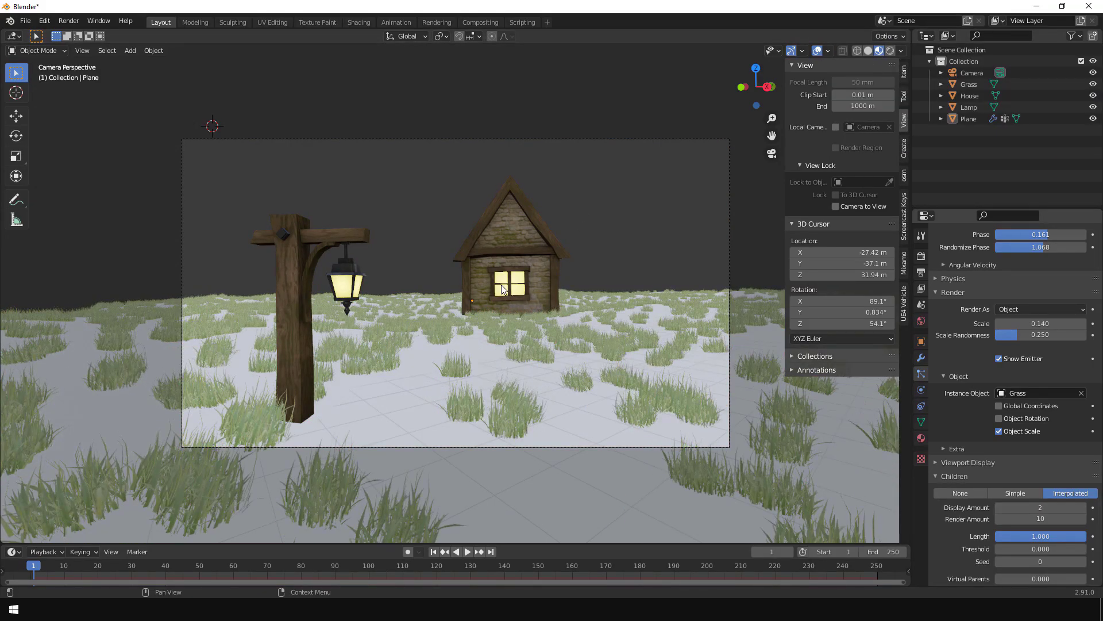
Give the terrain a new material with a dark brown base color (H 0.061, S 0.503, V 0.173) and specular 0
left_click(382, 411)
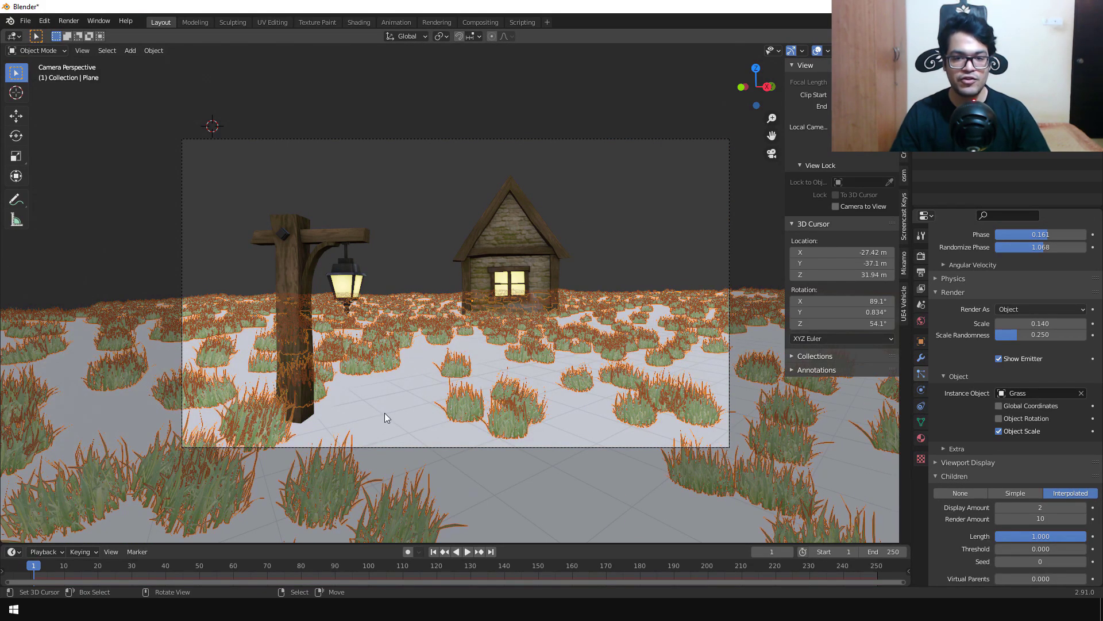
left_click(921, 438)
left_click(977, 301)
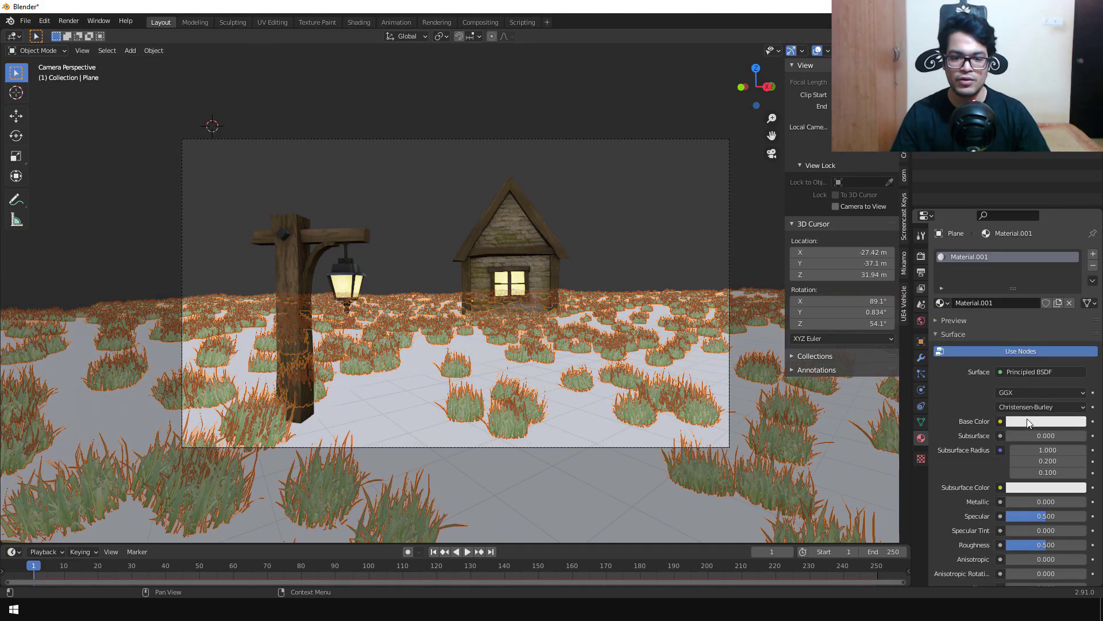
left_click(1027, 420)
left_click_drag(1077, 274, 1076, 326)
left_click_drag(1025, 300, 1019, 318)
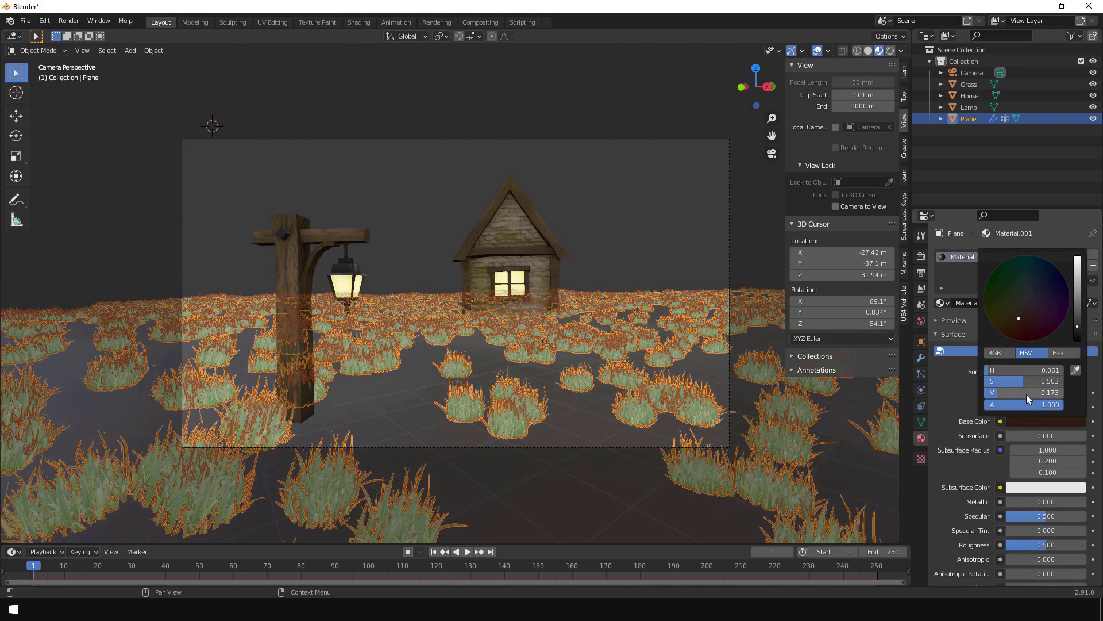
left_click_drag(1032, 516, 1009, 517)
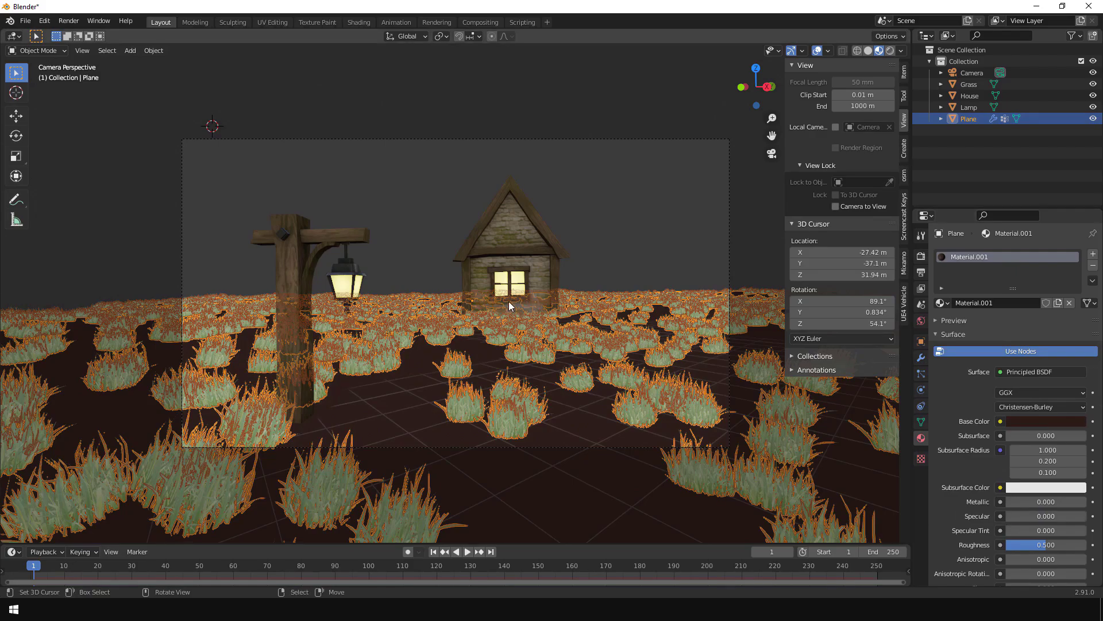
key("alt+a")
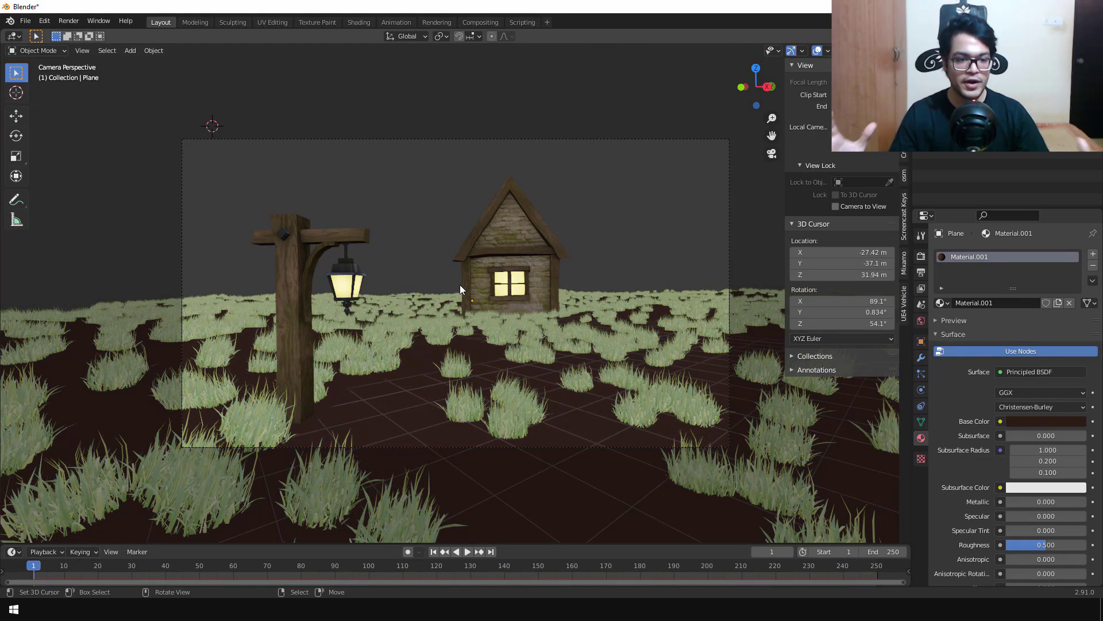
Reset the 3D cursor to the world origin and view the whole terrain from above, outside the camera
key("shift+c")
scroll(456, 291, "up", 5)
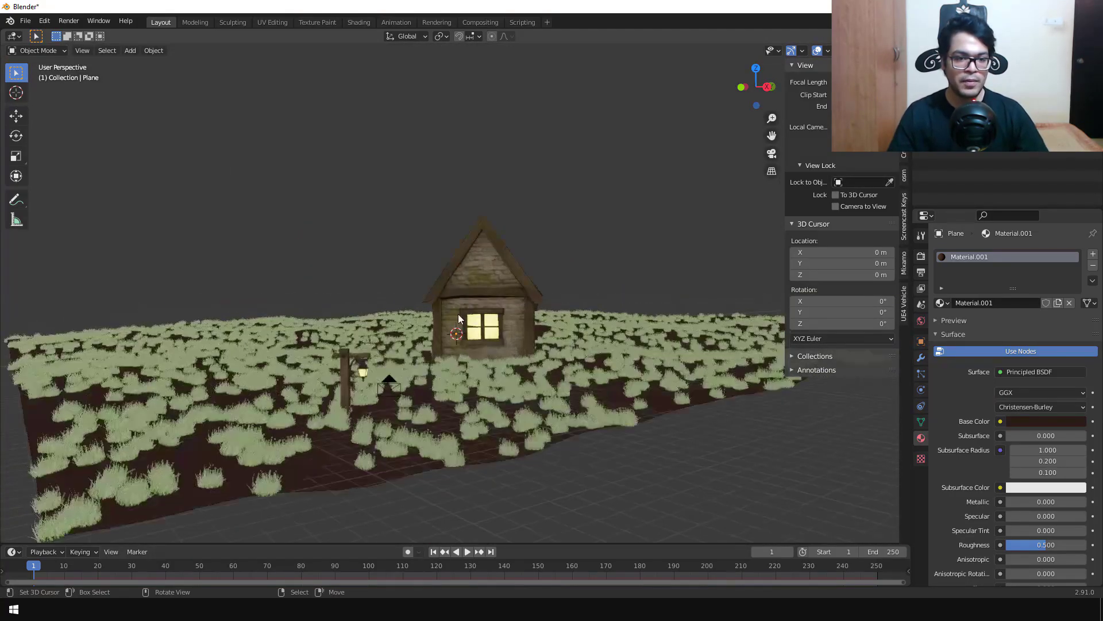
middle_click_drag(456, 291, 501, 296)
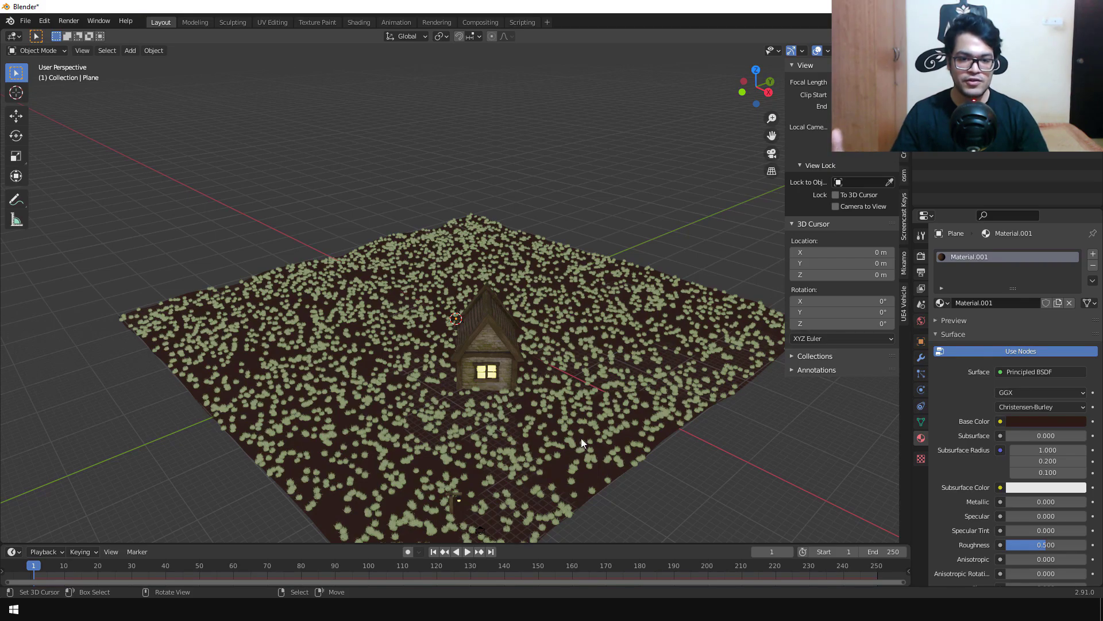
Assign the Grass vertex group as the density group of the terrain's particle system
left_click(608, 371)
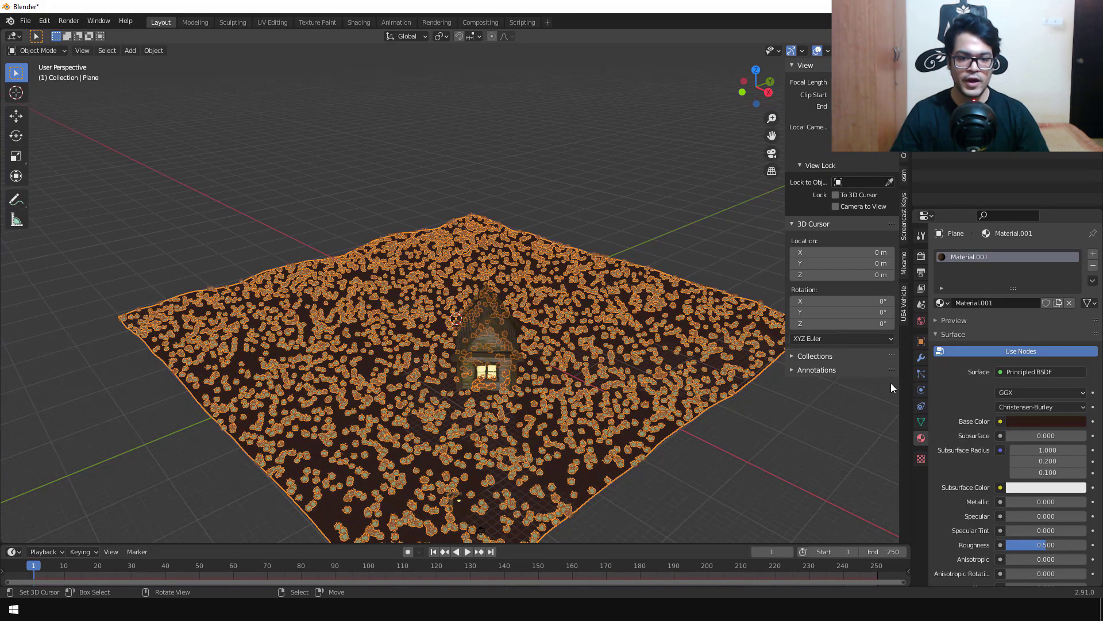
left_click(920, 372)
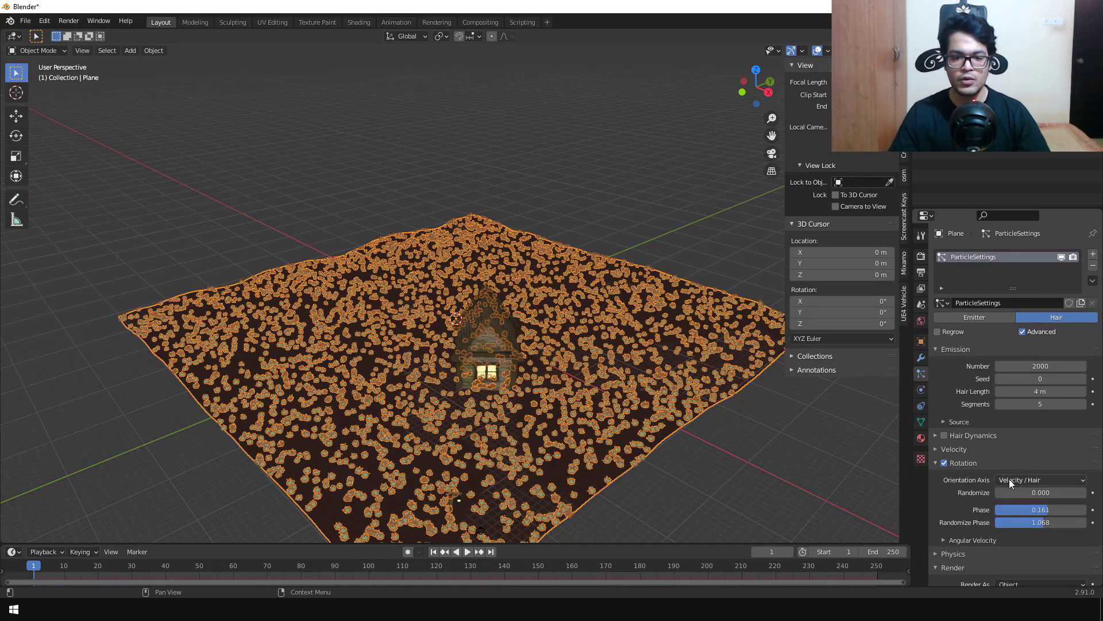
scroll(1009, 478, "down", 6)
left_click(978, 551)
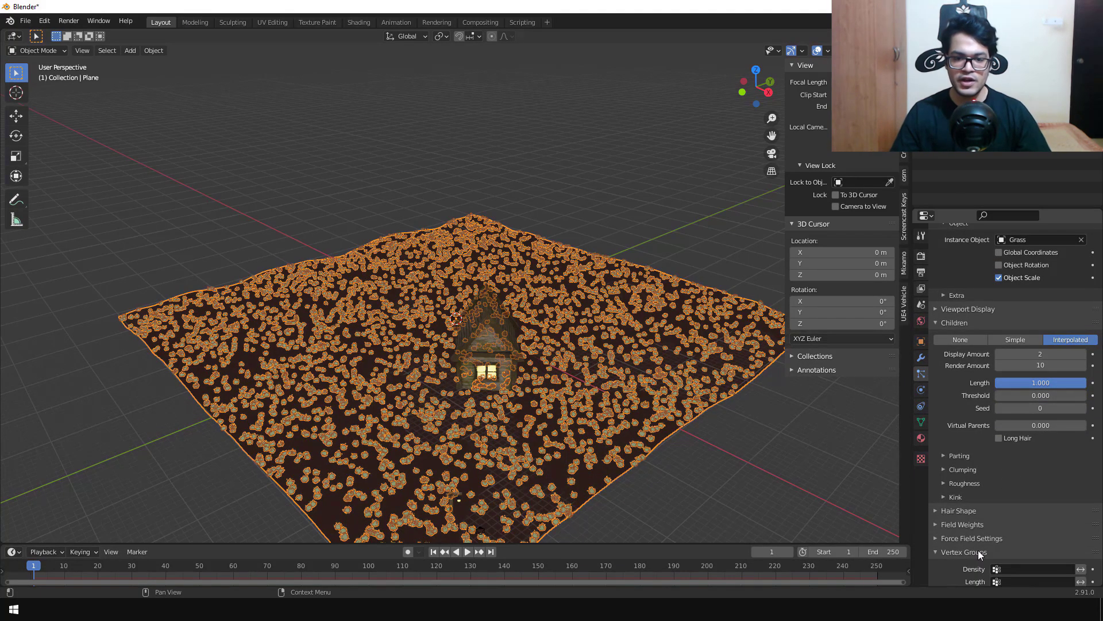
scroll(978, 550, "down", 5)
left_click(1005, 459)
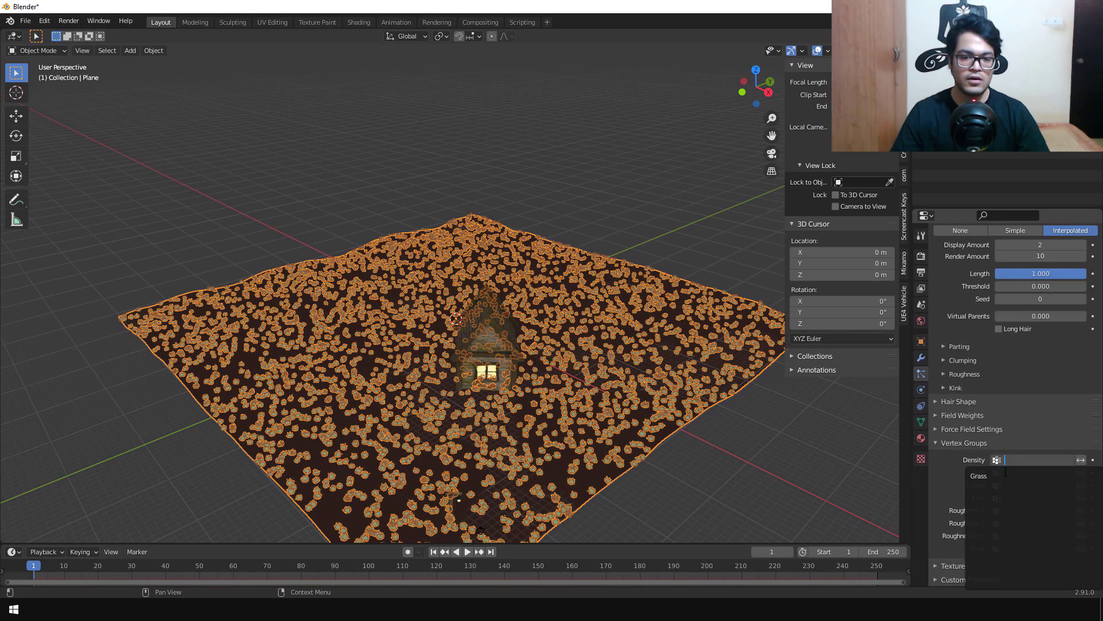
left_click(1005, 476)
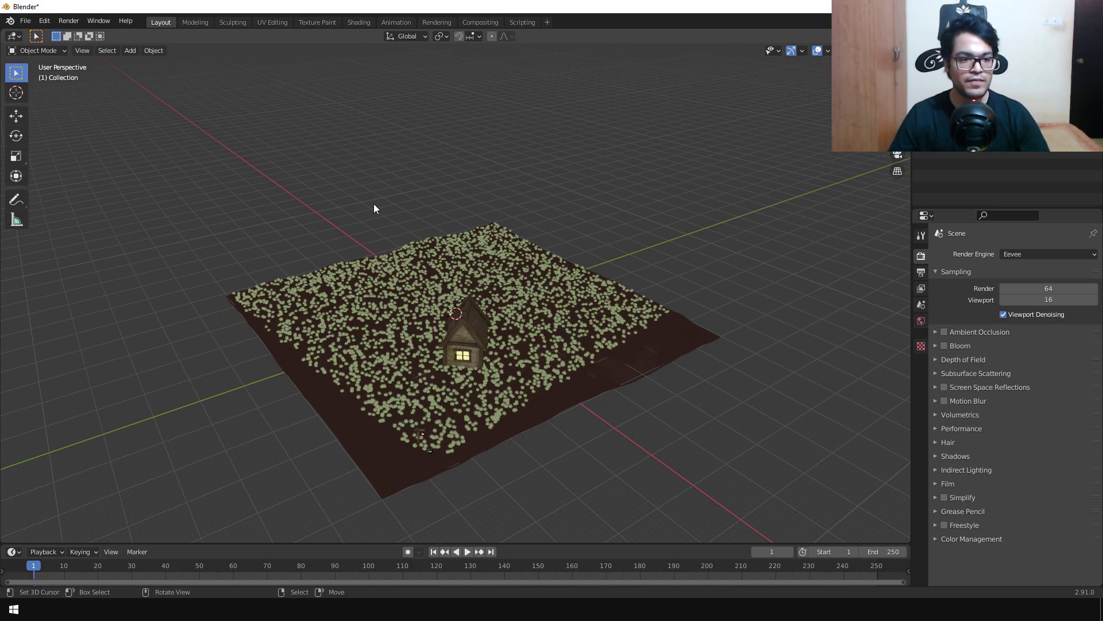
Add a cube at the world origin and scale it uniformly to about 49.6 so it encloses nearly the whole terrain
key("shift+a")
left_click(399, 214)
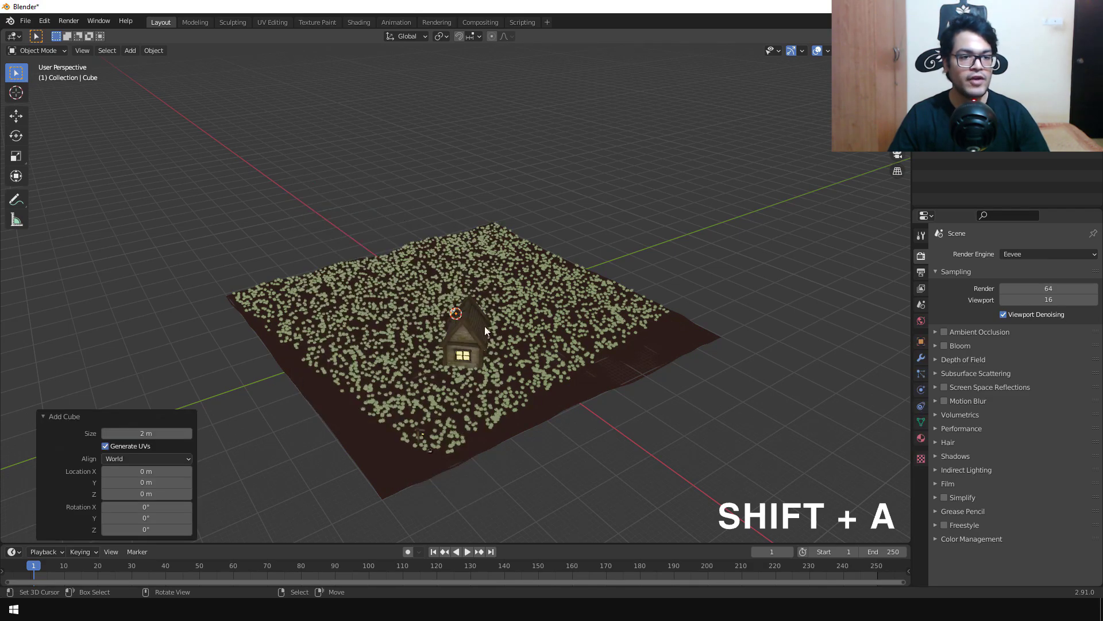
key("s")
left_click(505, 359)
key("s")
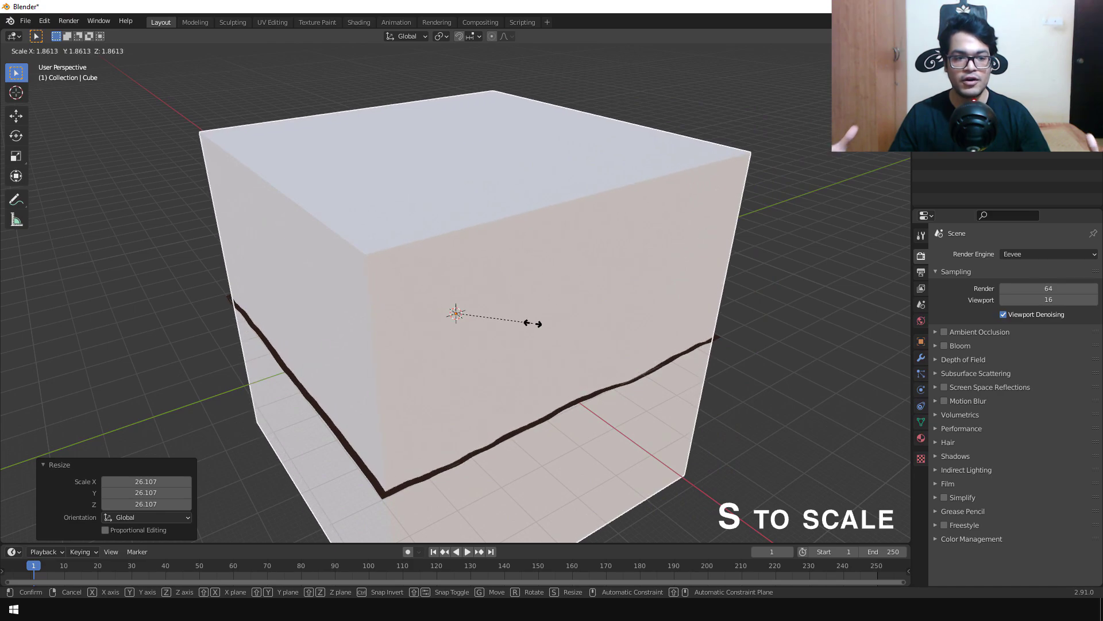
left_click(537, 324)
middle_click_drag(429, 346, 478, 301)
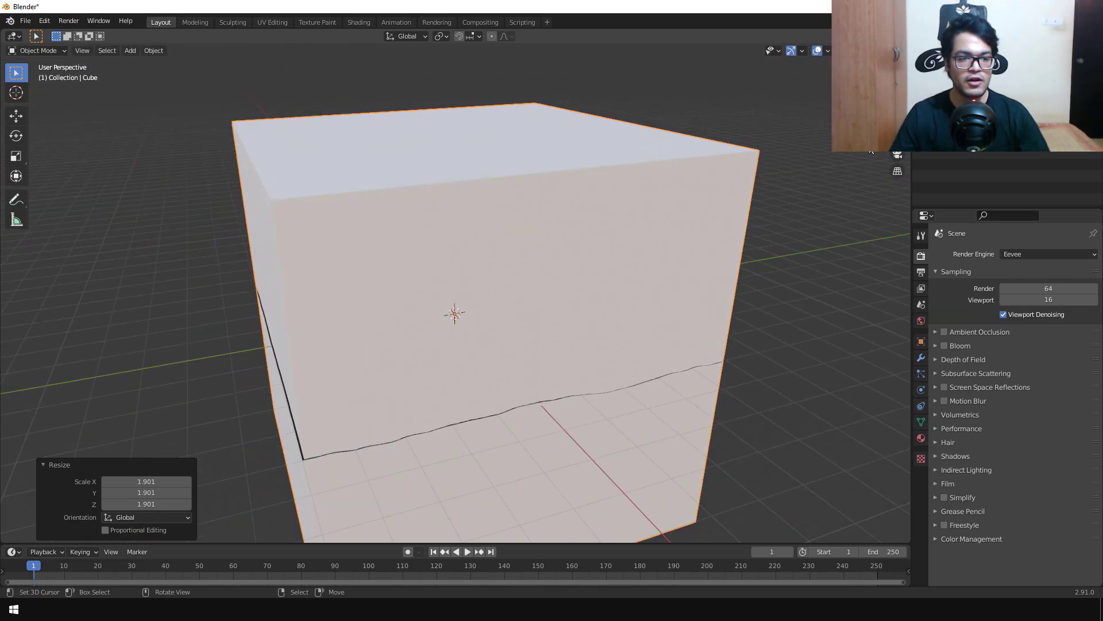
Rename the large cube Vol and open its material settings
left_click(921, 342)
left_click(977, 253)
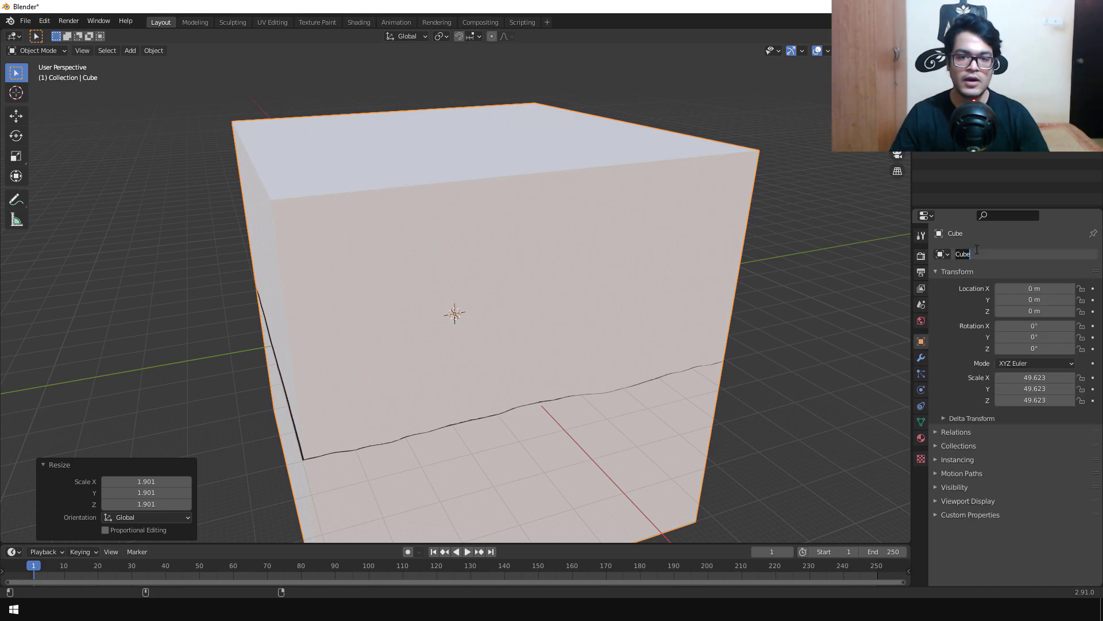
type("Vol")
key("Return")
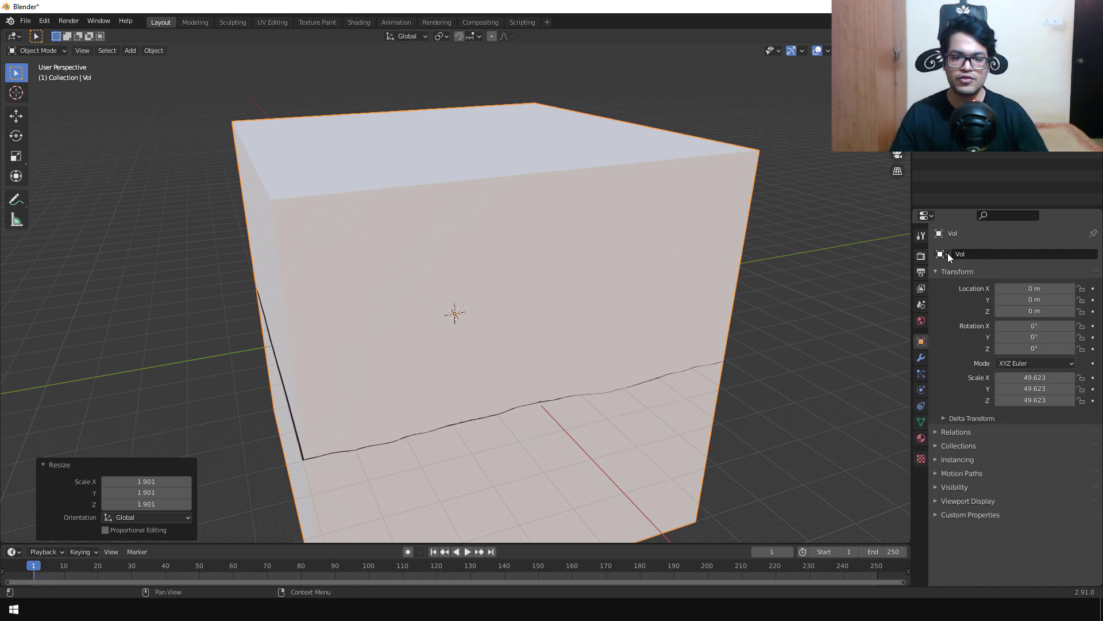
left_click(921, 438)
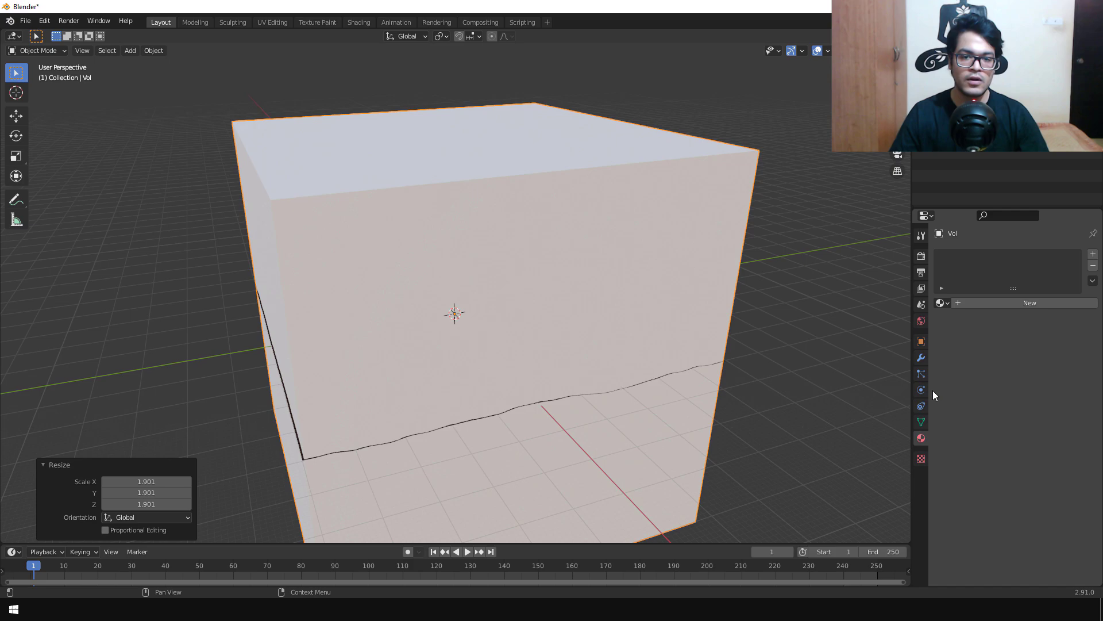
Create a new material for the Vol cube, remove its surface shader and assign Principled Volume as its volume shader
left_click(981, 302)
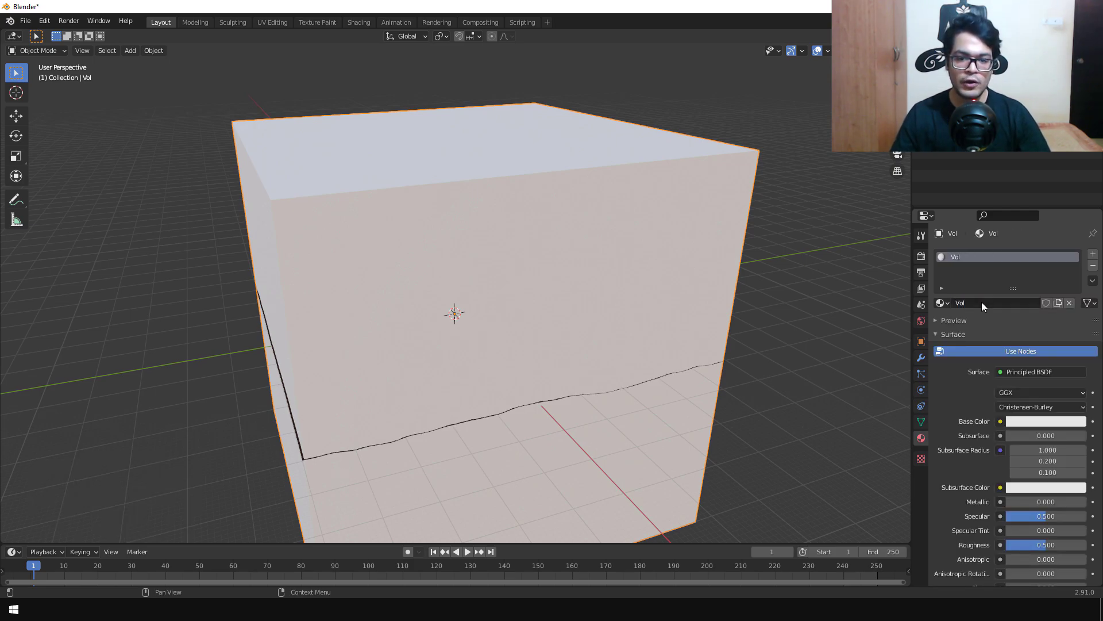
left_click(1021, 372)
left_click(1046, 104)
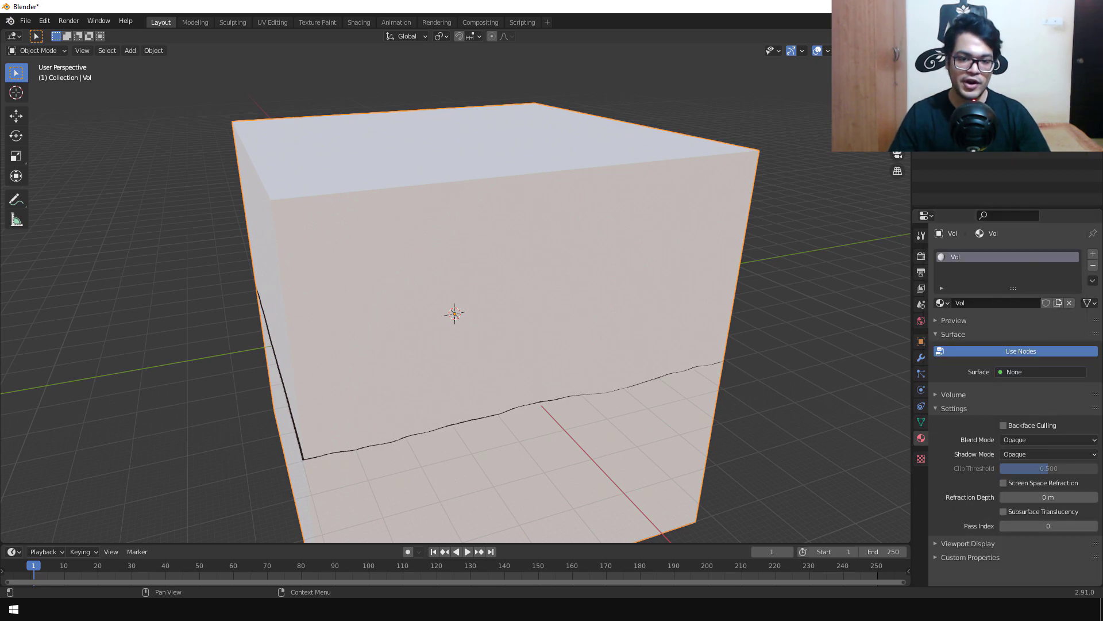
left_click(971, 388)
left_click(1008, 404)
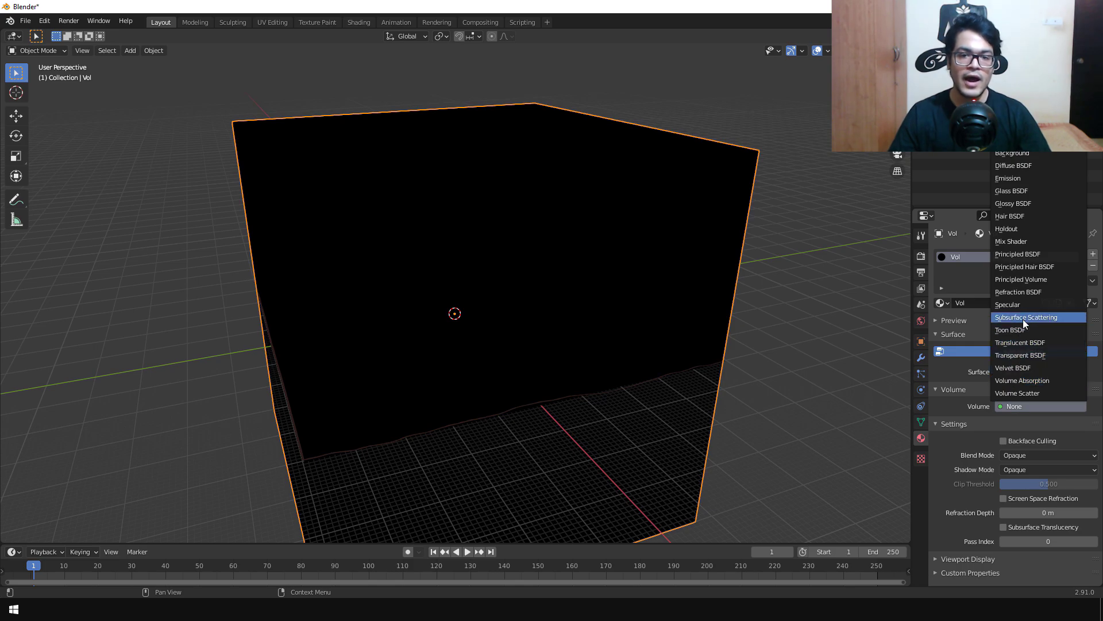
left_click(1034, 280)
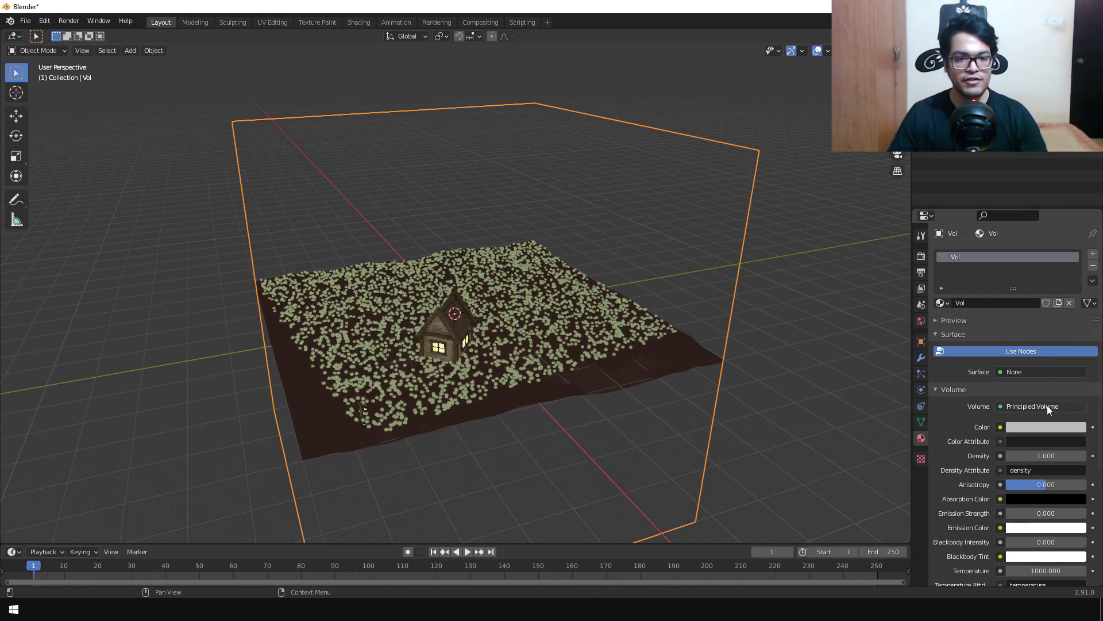
Show the scene through the camera in solid shading and set the camera's clip end to 1000 m
key("KP_0")
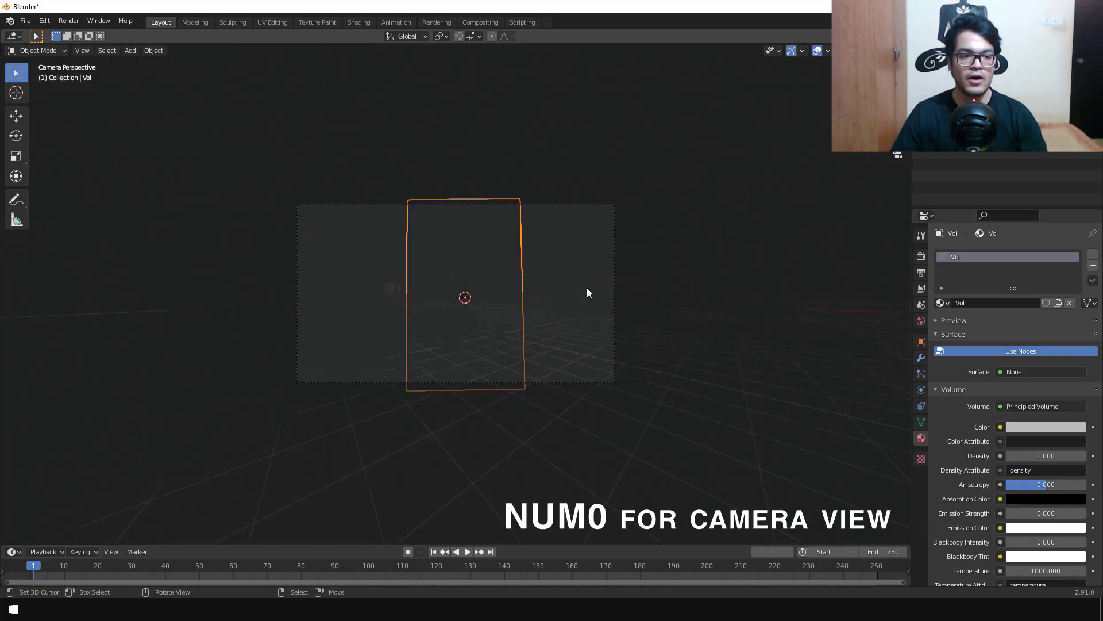
key("Home")
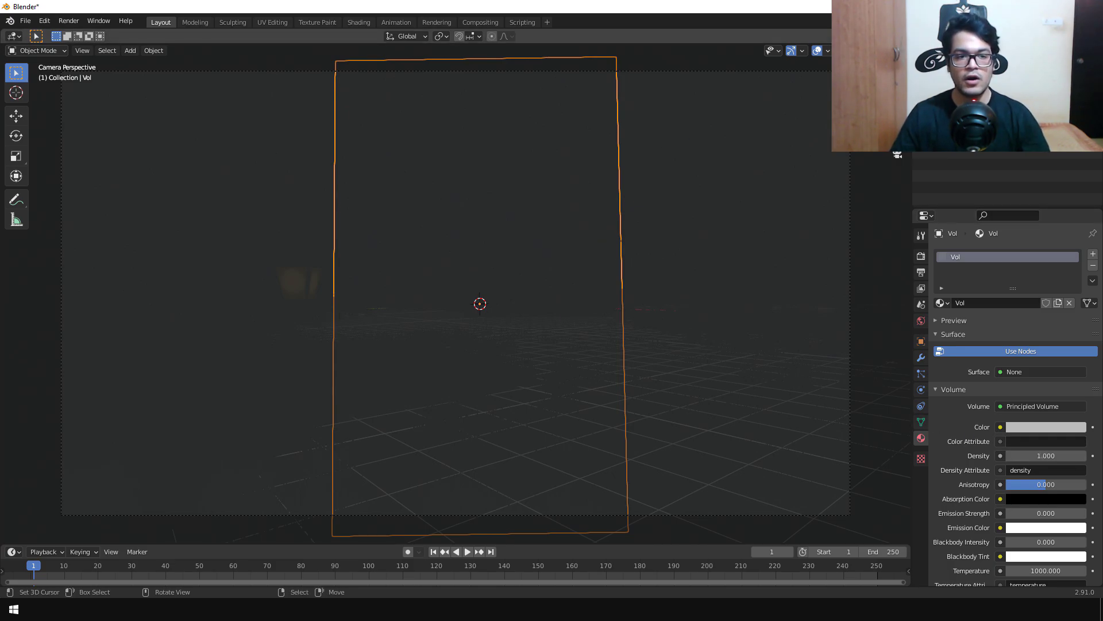
key("z")
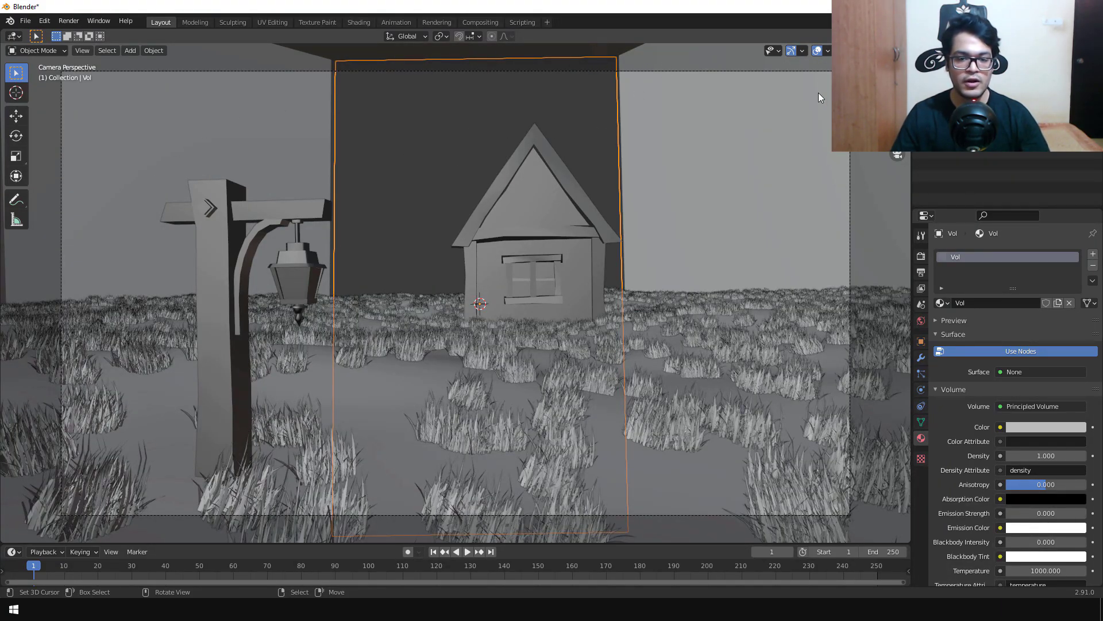
left_click(954, 73)
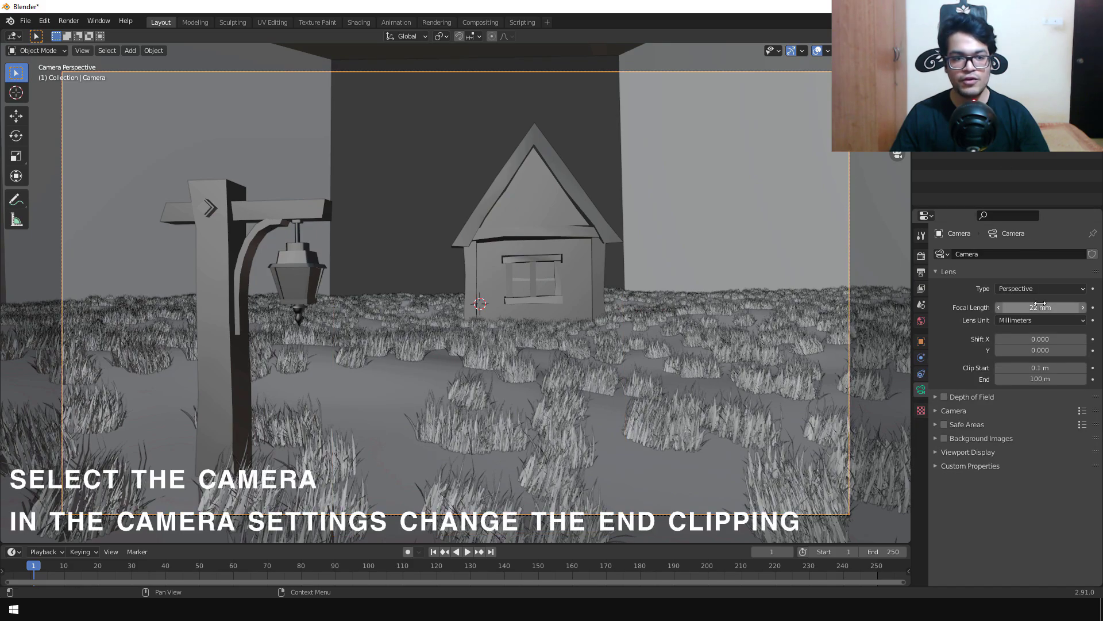
double_click(1043, 377)
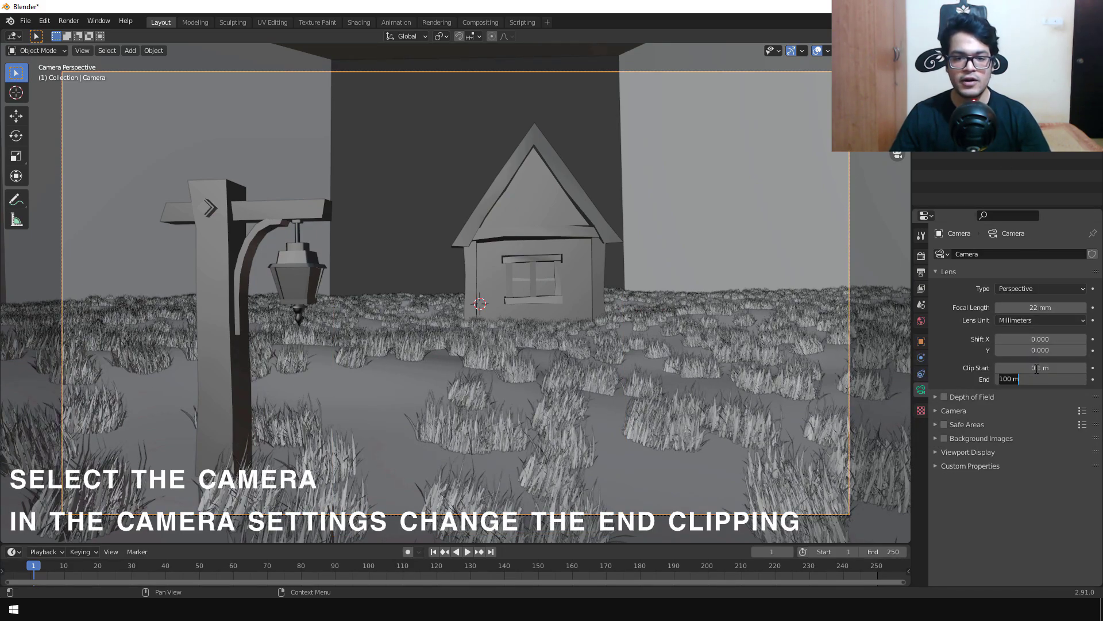
type("1000")
key("Return")
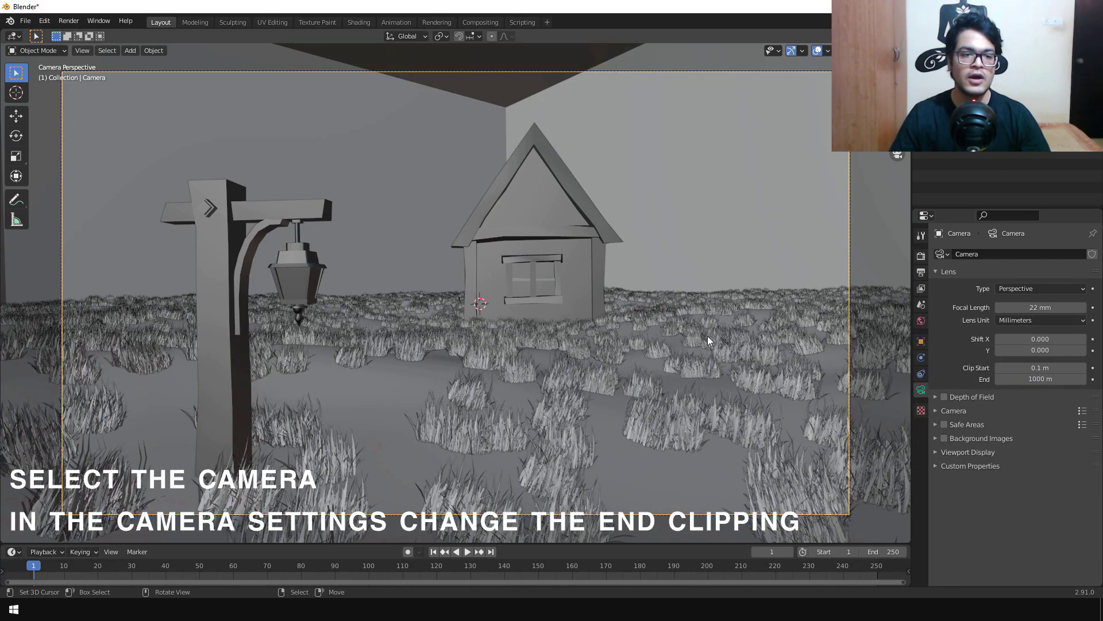
Switch to rendered shading and set the density of the Vol cube's Principled Volume to 0
left_click(646, 302)
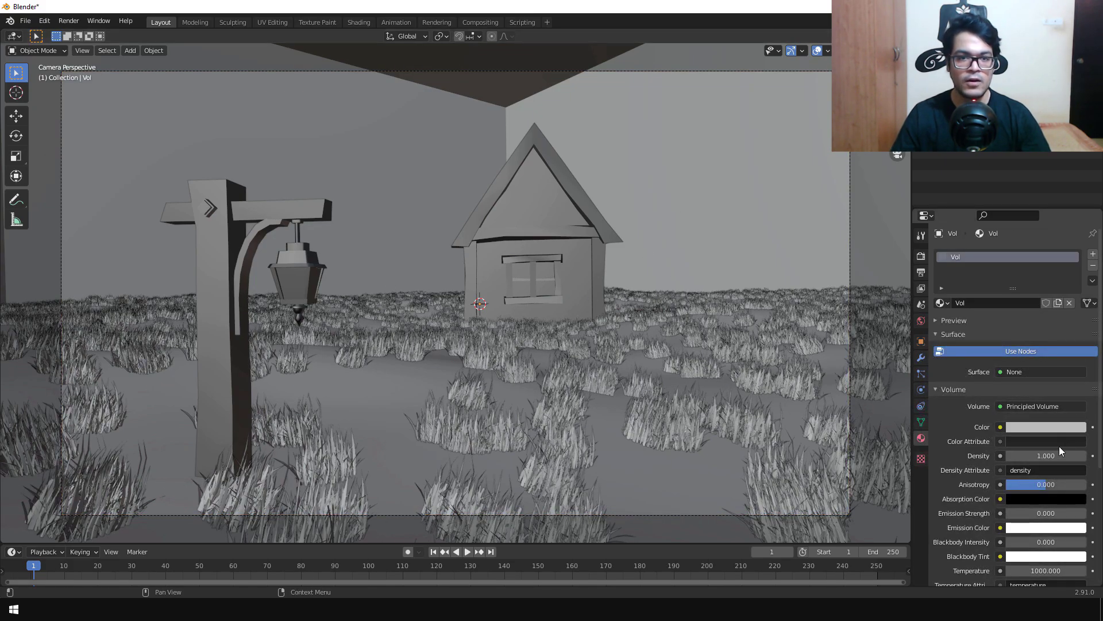
scroll(1061, 451, "down", 2)
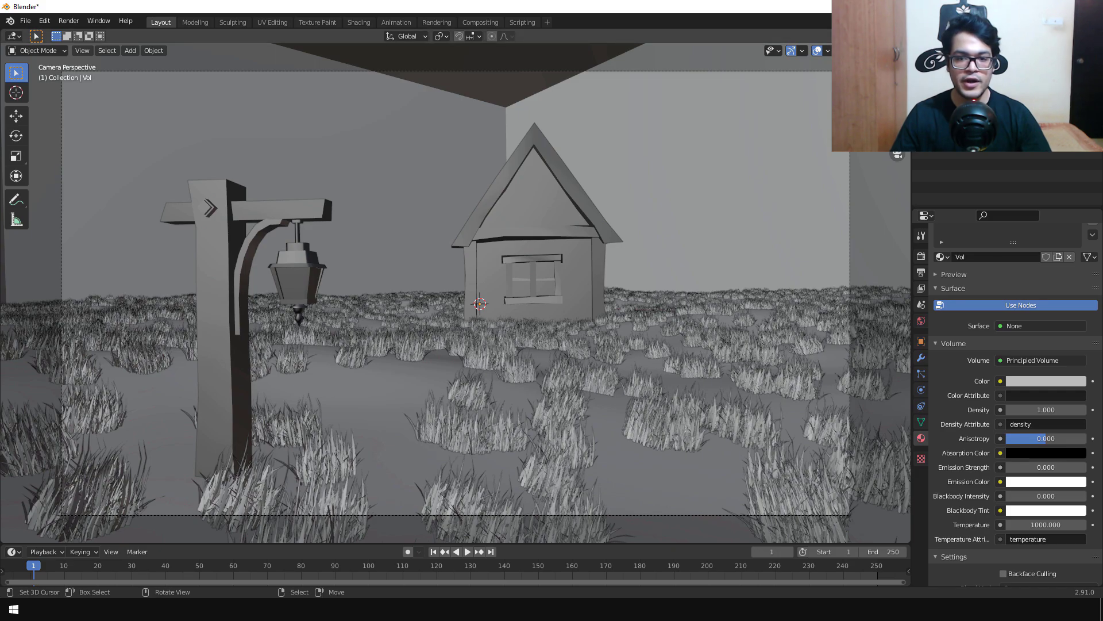
key("z")
key("8")
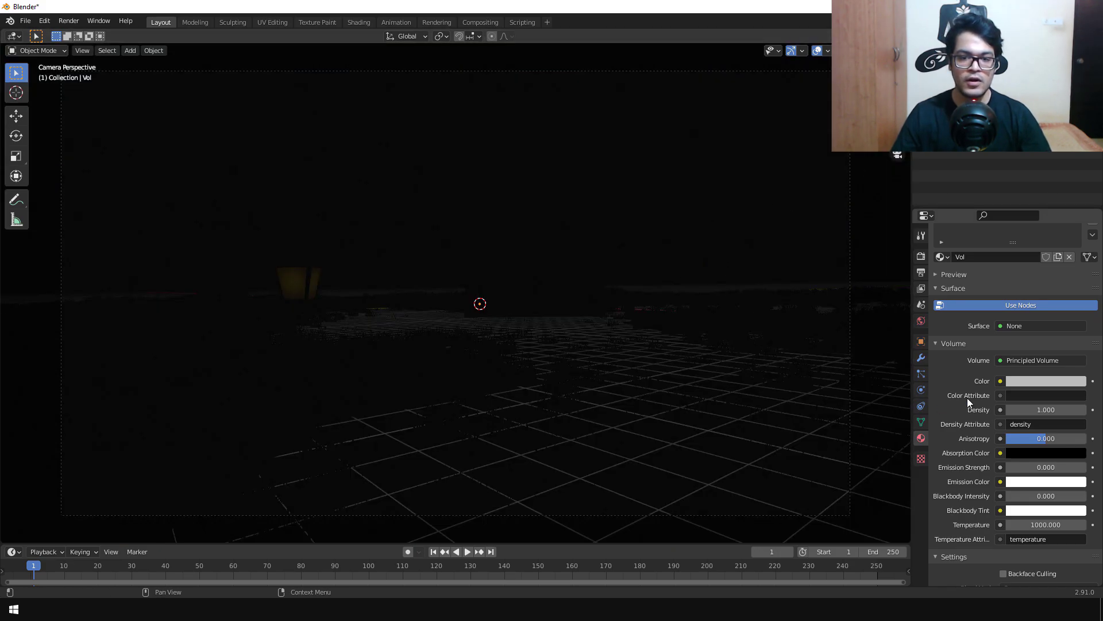
left_click(1036, 409)
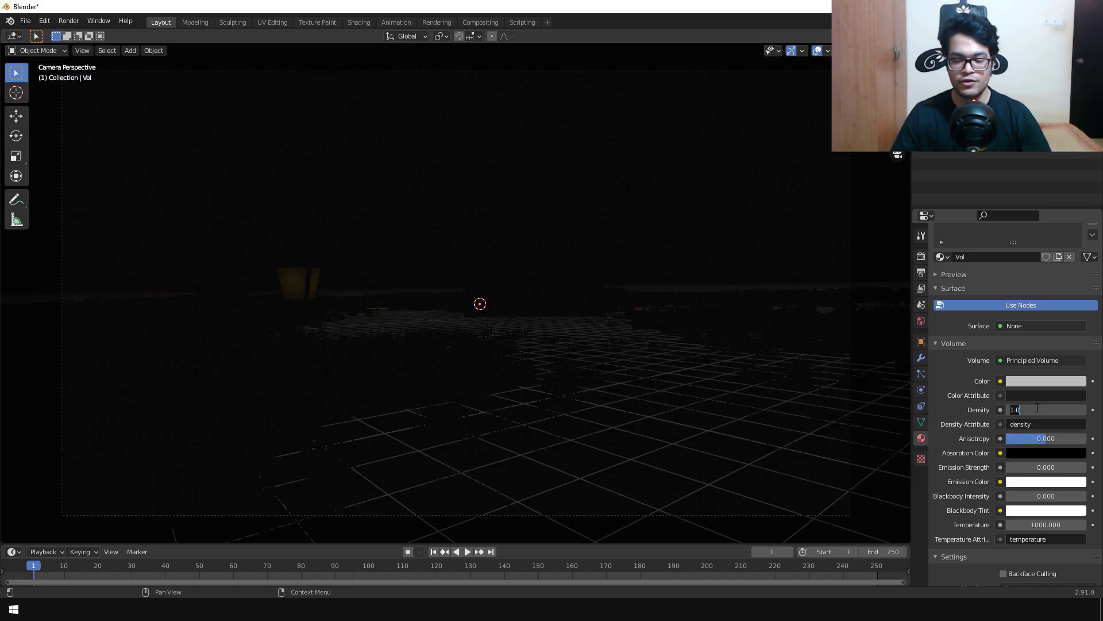
type("0")
key("Return")
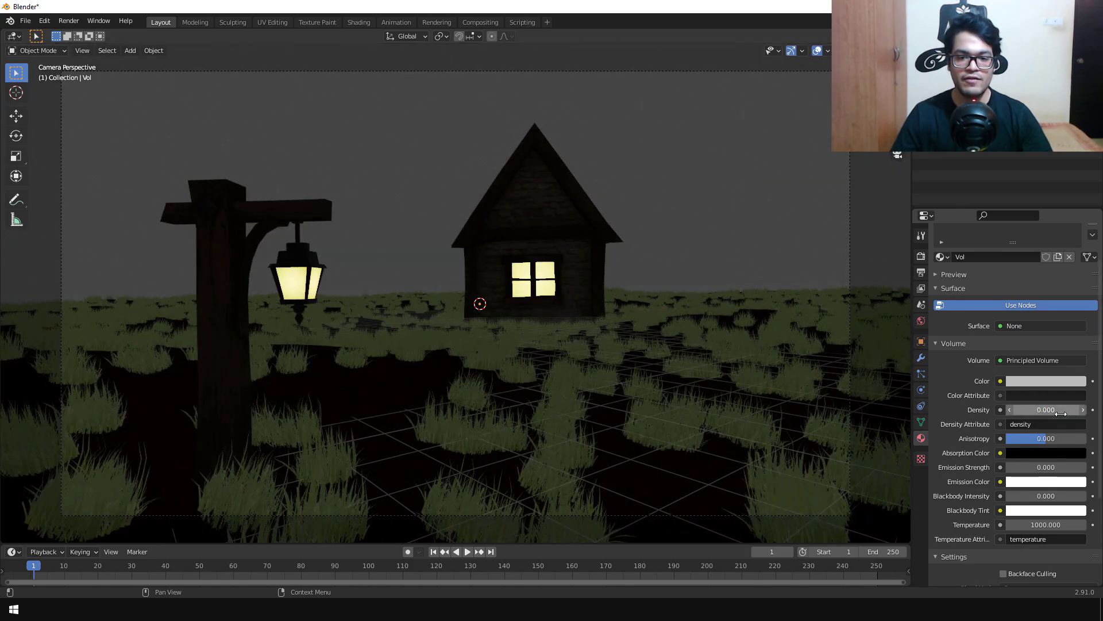
Set the Vol material's emission strength to 0.05 and its emission color to a saturated sky blue
scroll(1056, 411, "down", 1)
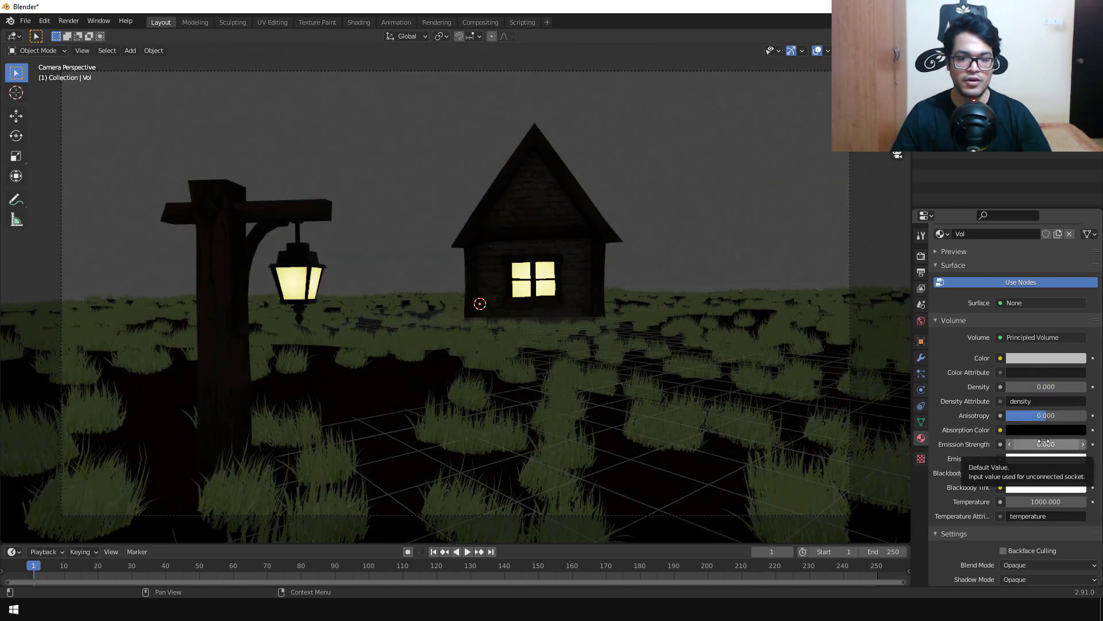
left_click(1082, 444)
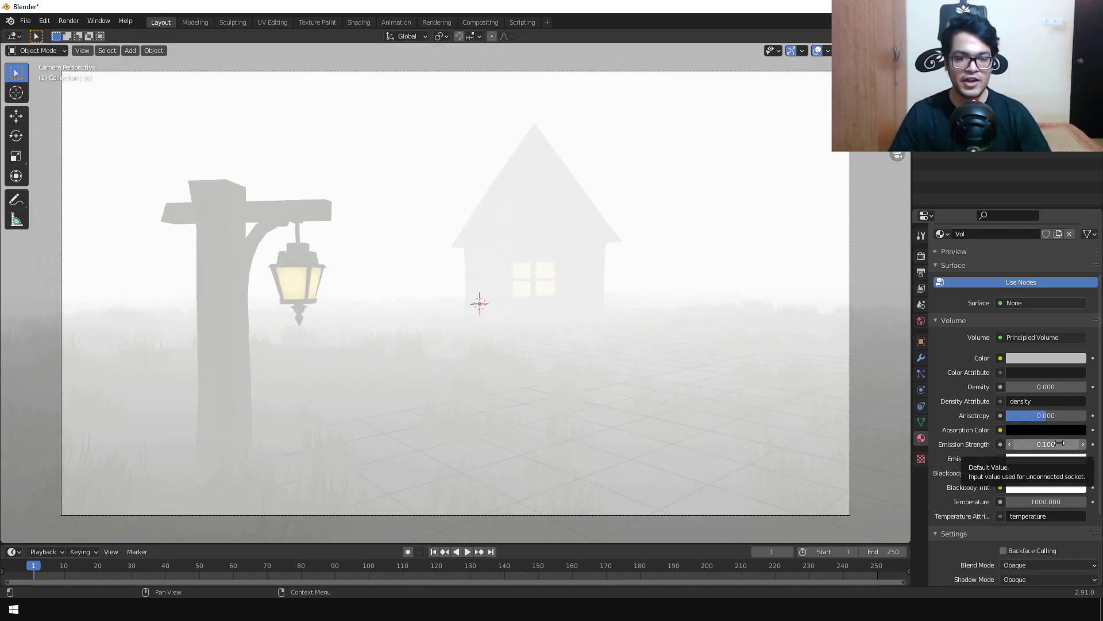
left_click(1059, 443)
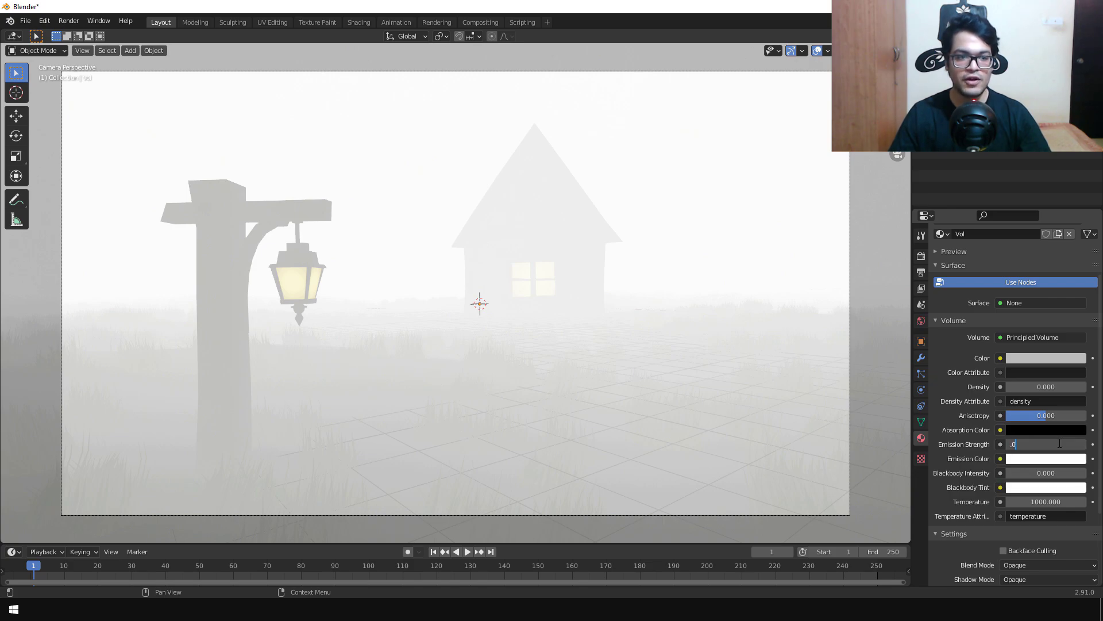
key("Return")
left_click(1039, 458)
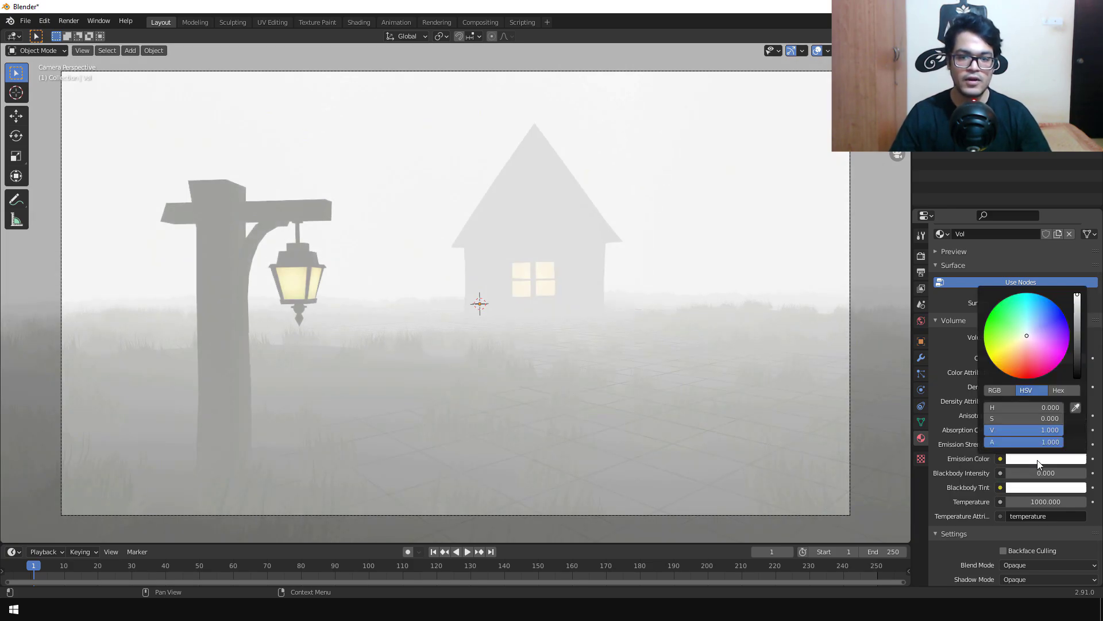
left_click_drag(1025, 332, 1028, 320)
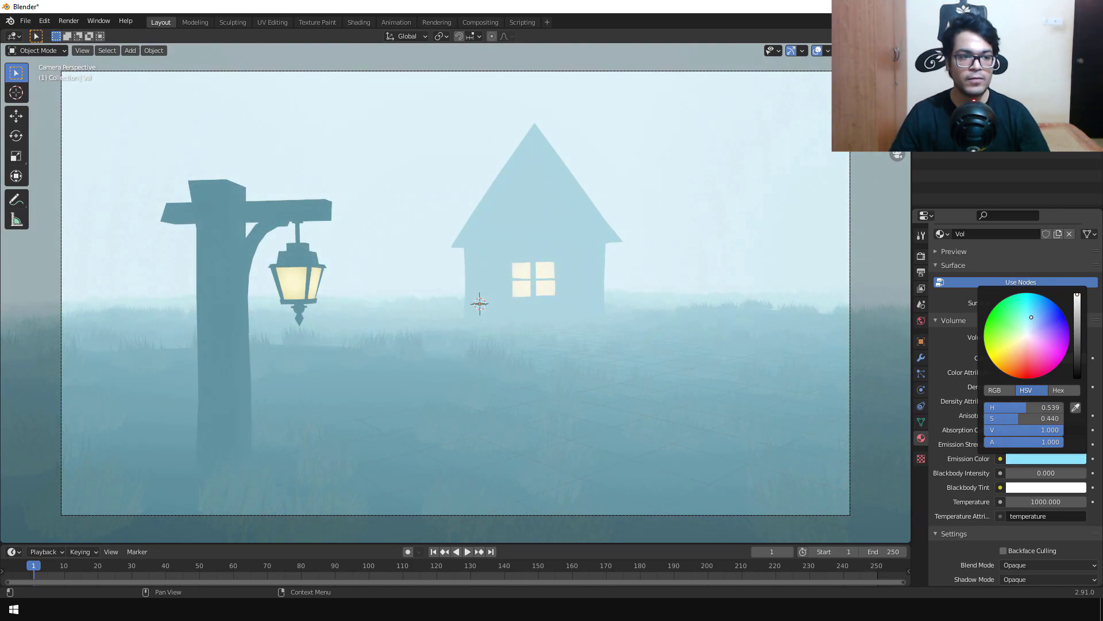
left_click_drag(1031, 317, 1035, 305)
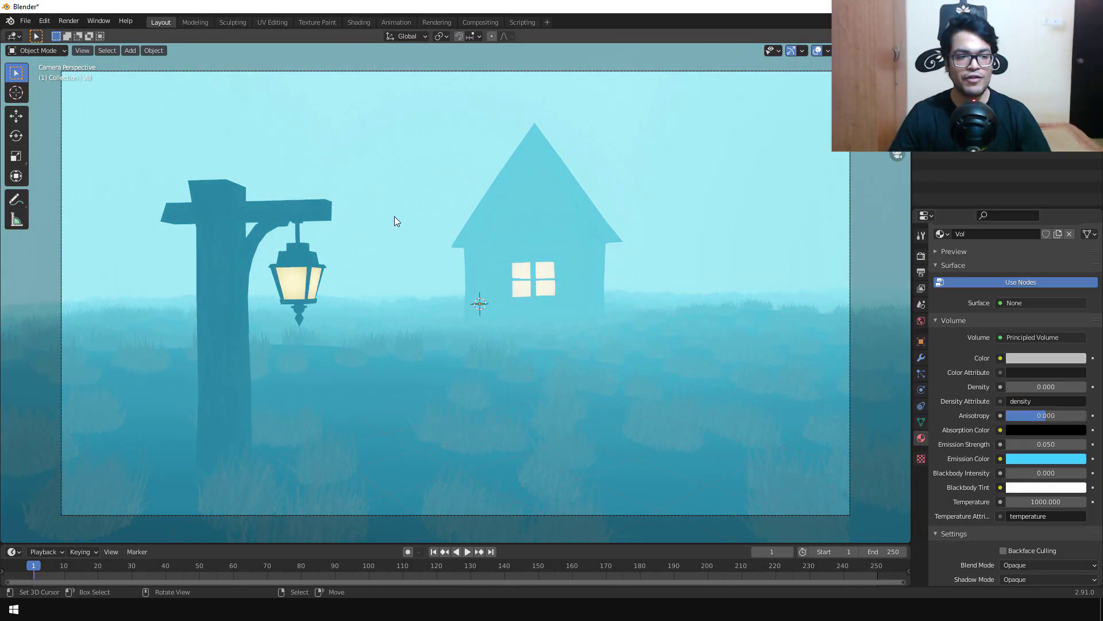
Set the strength of the Emission shader in the lamp's material to 50
left_click(289, 212)
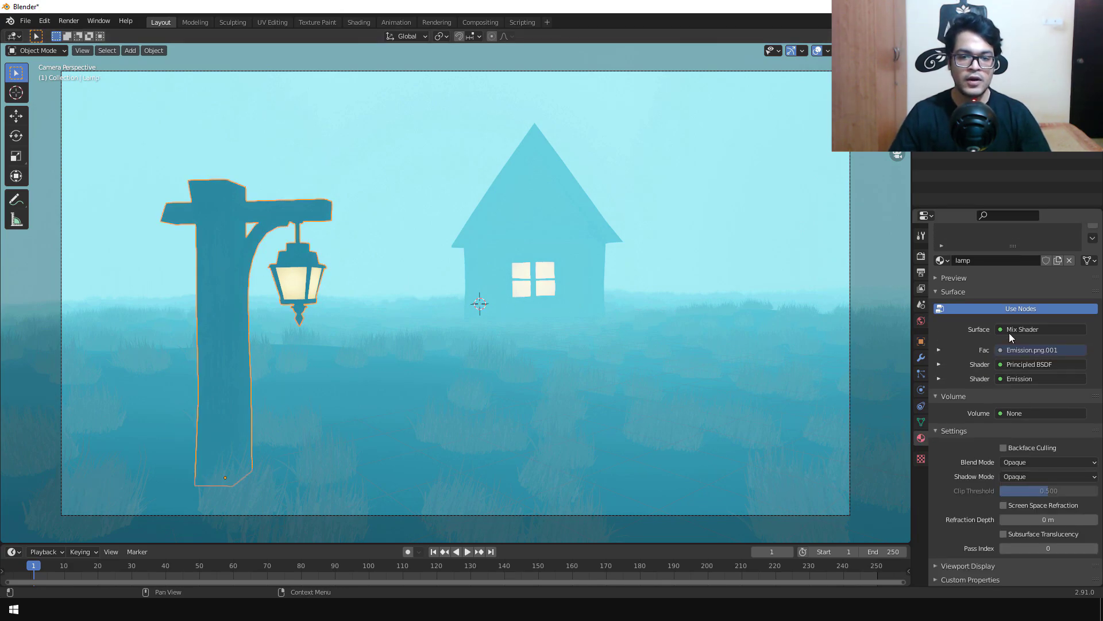
left_click(938, 379)
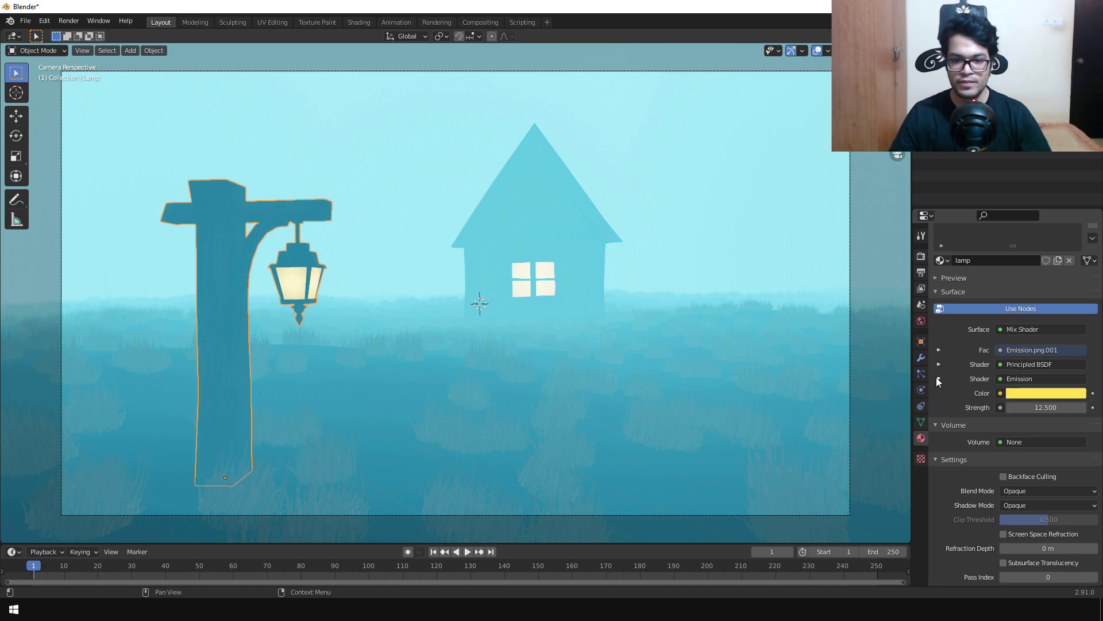
double_click(1038, 407)
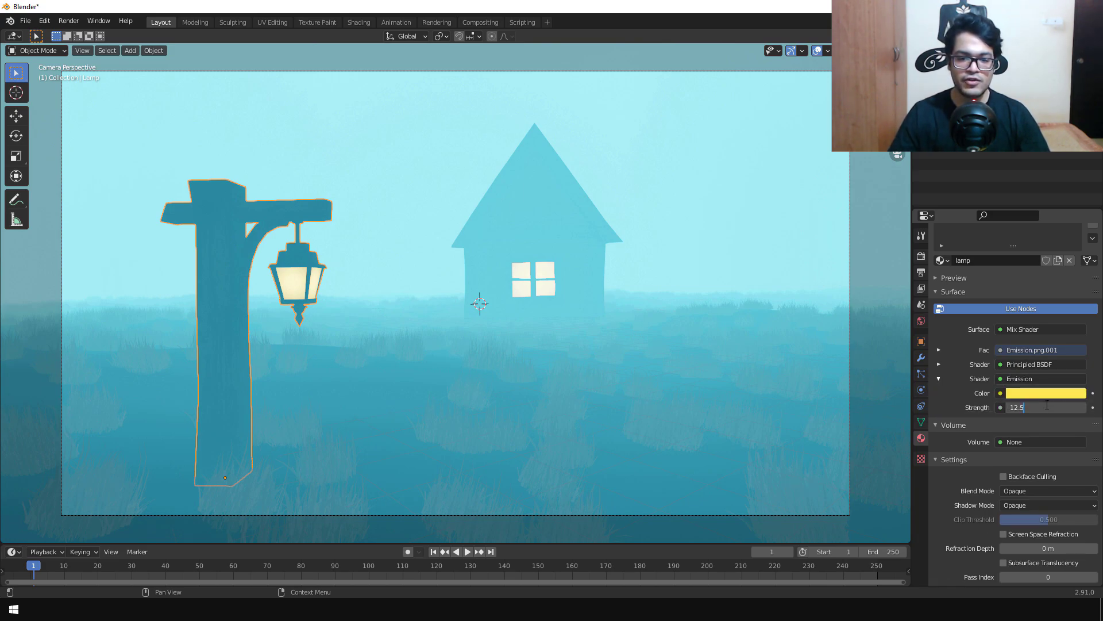
left_click_drag(1024, 406, 1001, 404)
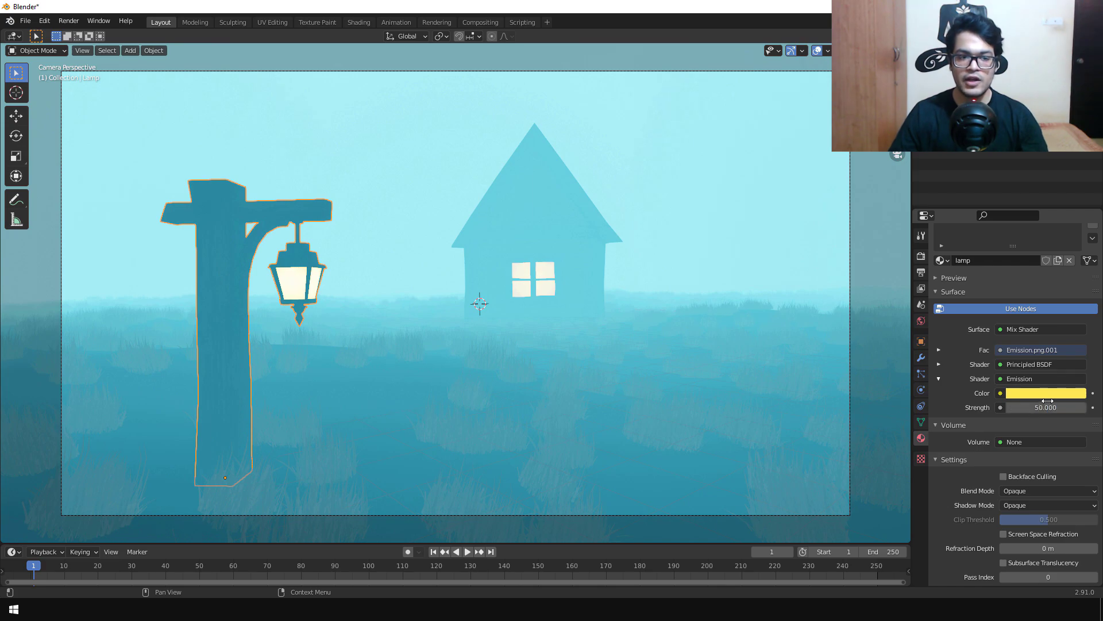
key("Return")
Set the strength of the Emission shader in the house's material to 50
left_click(567, 238)
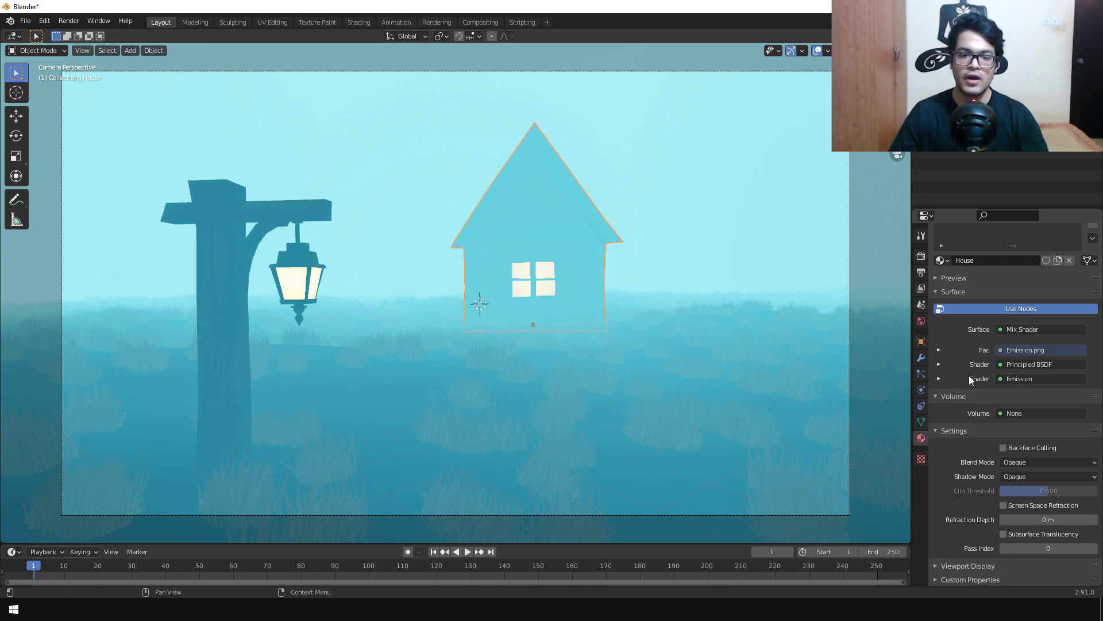
left_click(939, 378)
left_click(1039, 407)
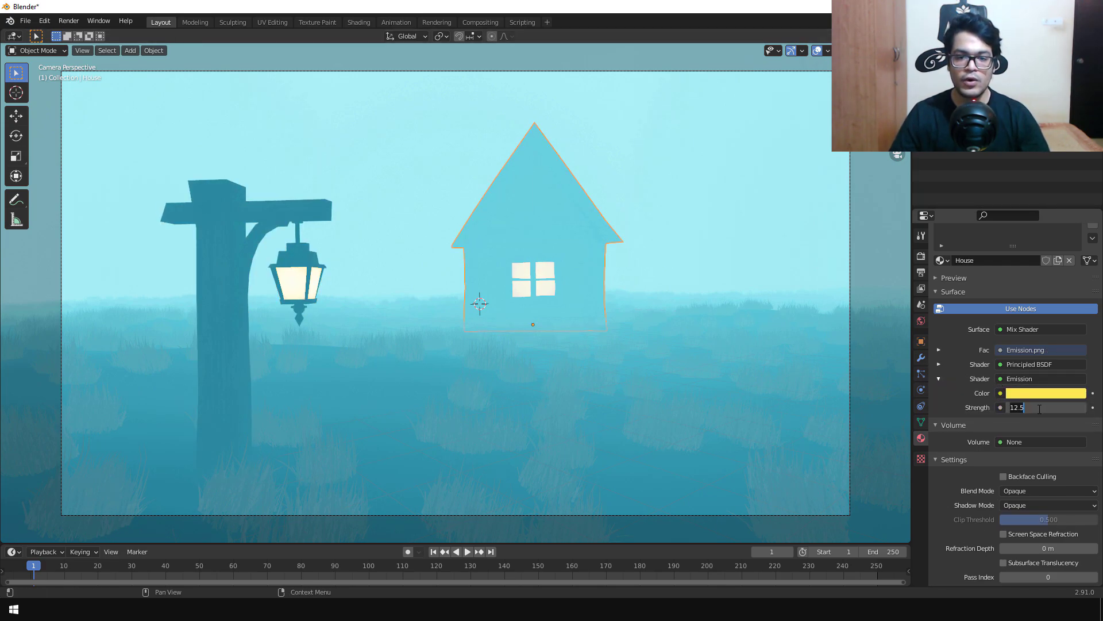
type("50")
key("Return")
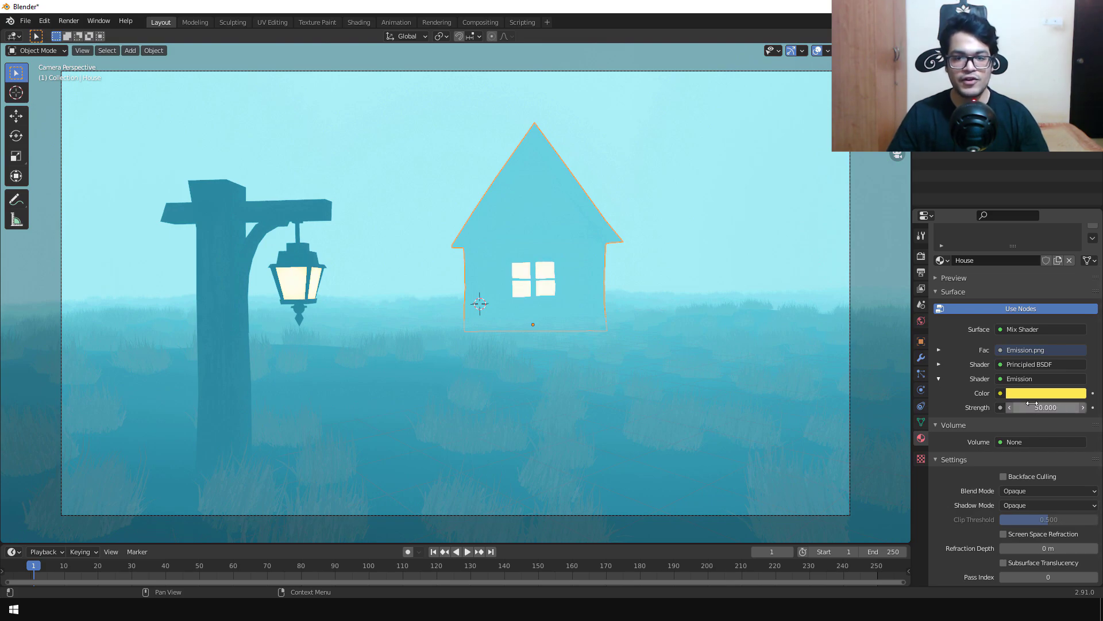
Enable Ambient Occlusion, Bloom and Screen Space Reflections in the Eevee render settings, comparing the view with and without Bloom
left_click(921, 256)
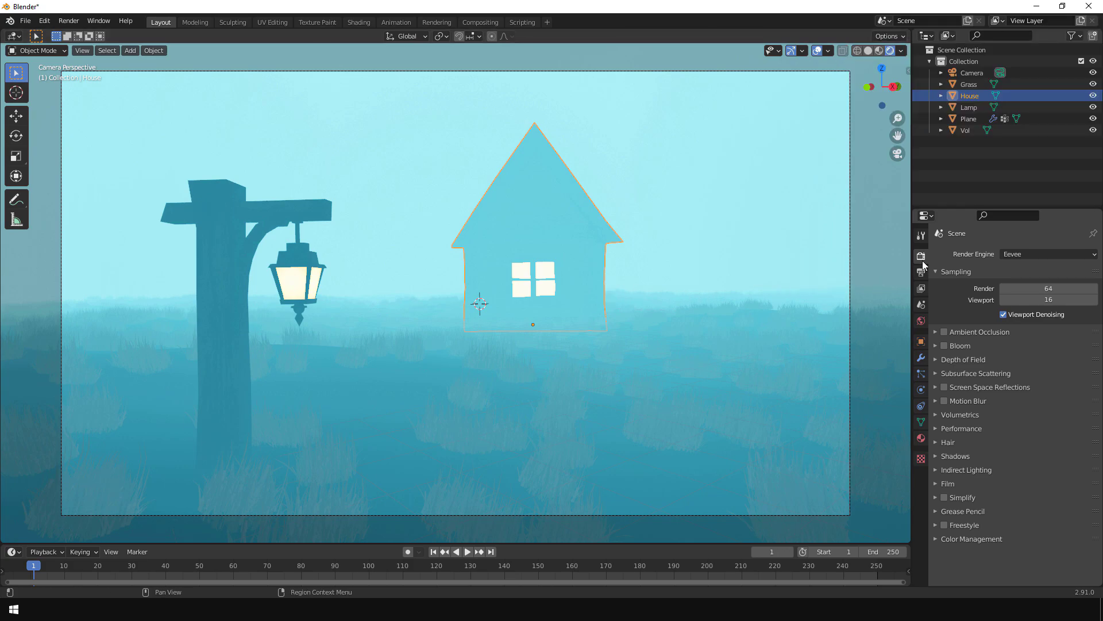
left_click(944, 345)
left_click(945, 344)
left_click(944, 345)
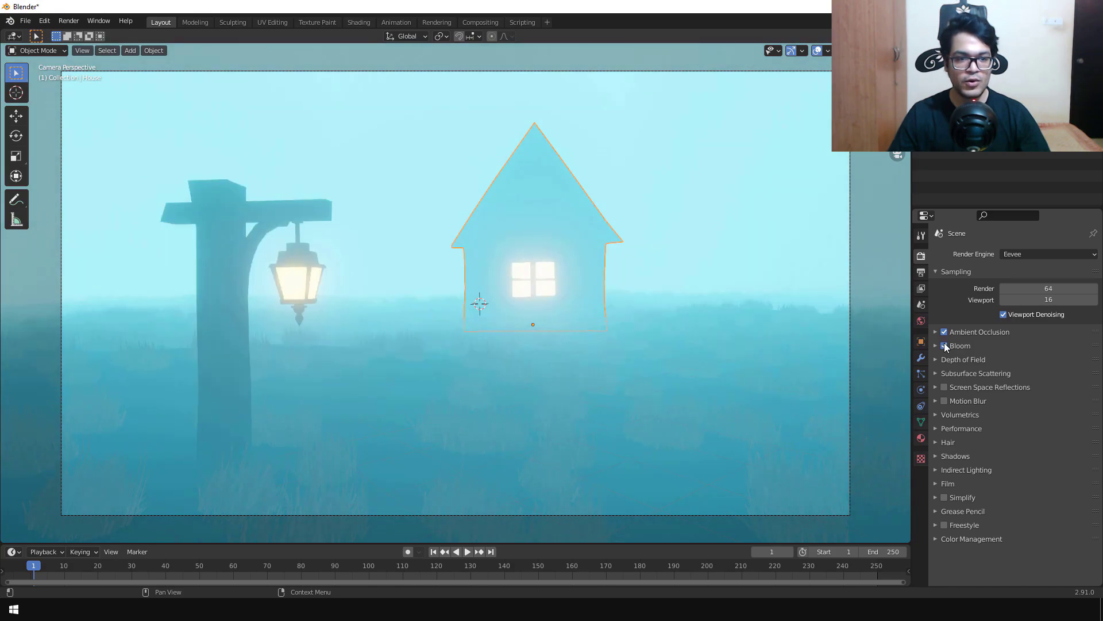
left_click(944, 344)
left_click(944, 344)
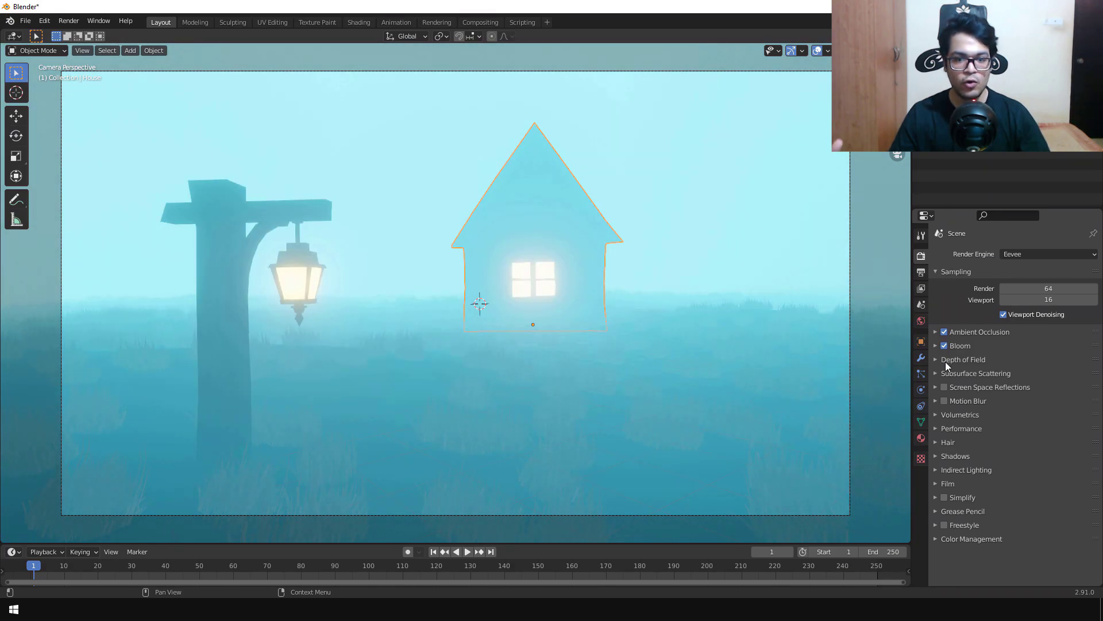
left_click(945, 386)
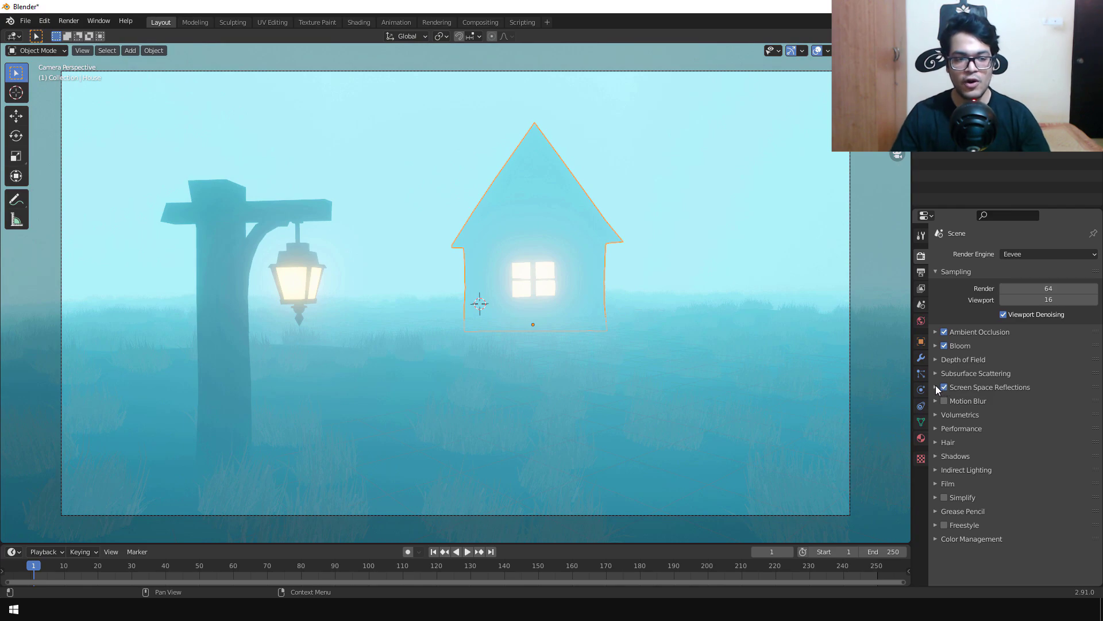
left_click(935, 386)
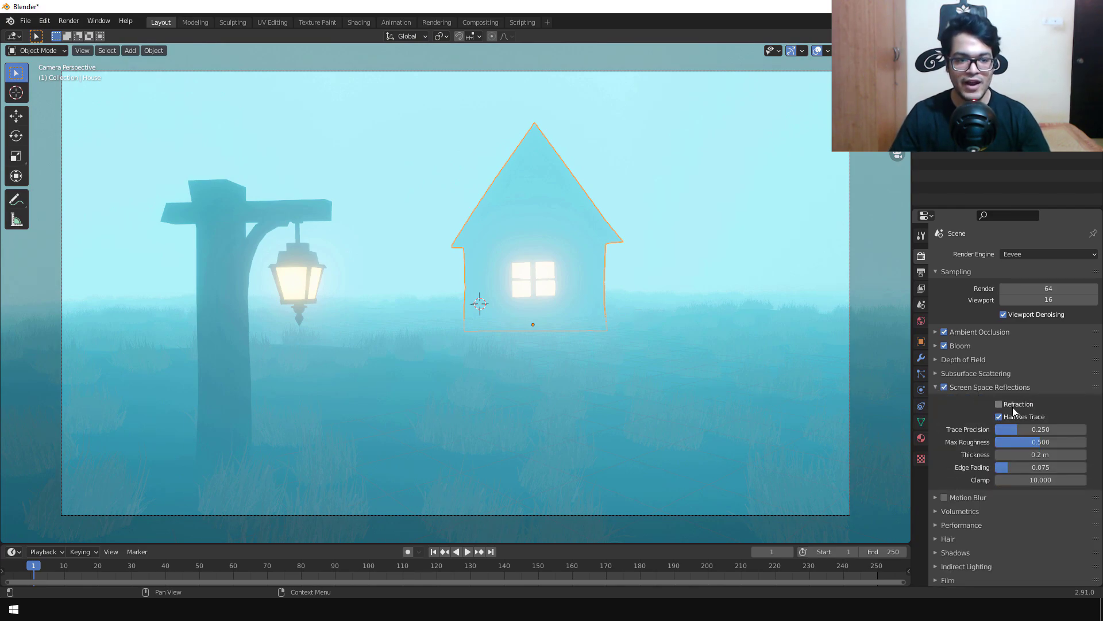
Examine the Shadows section of the Eevee render settings, including the available cube shadow sizes
scroll(1013, 418, "down", 2)
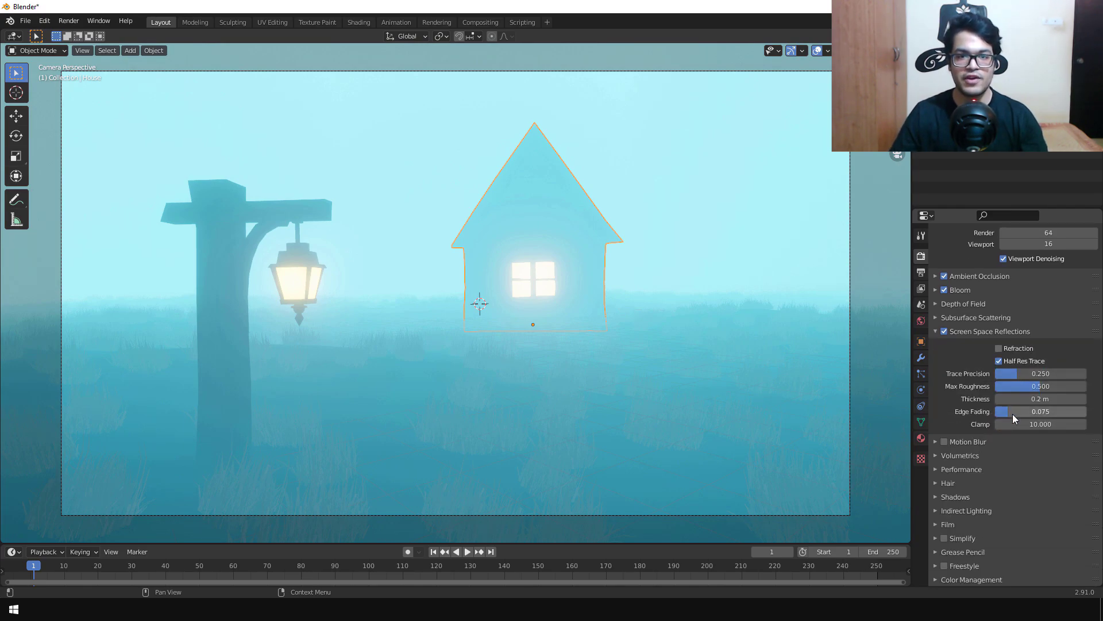
left_click(966, 498)
scroll(969, 501, "down", 3)
left_click(1009, 443)
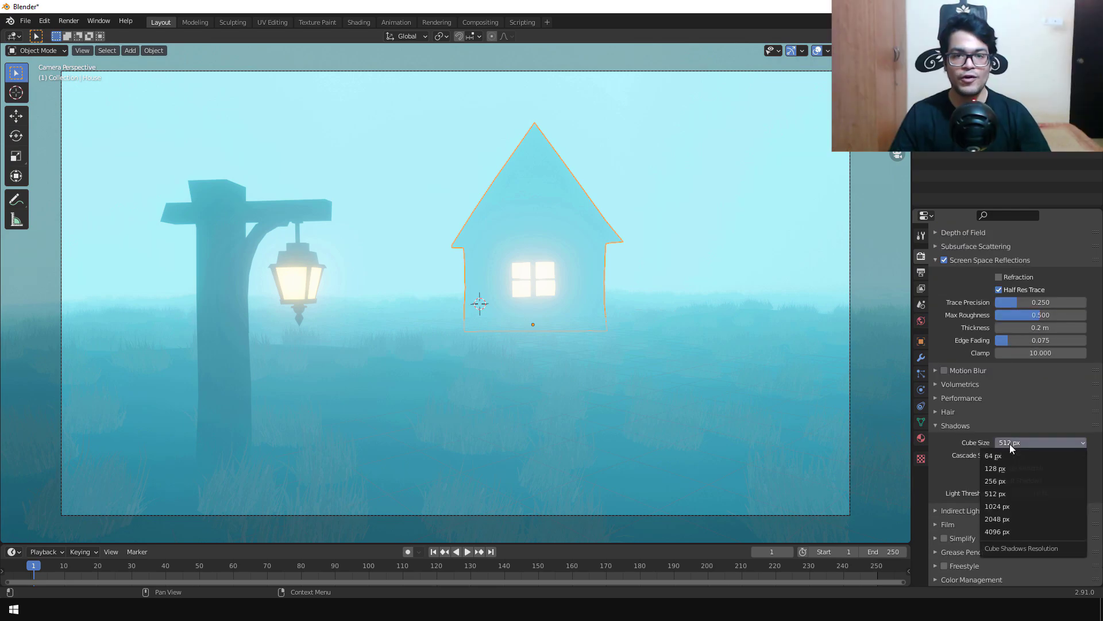
left_click(1009, 444)
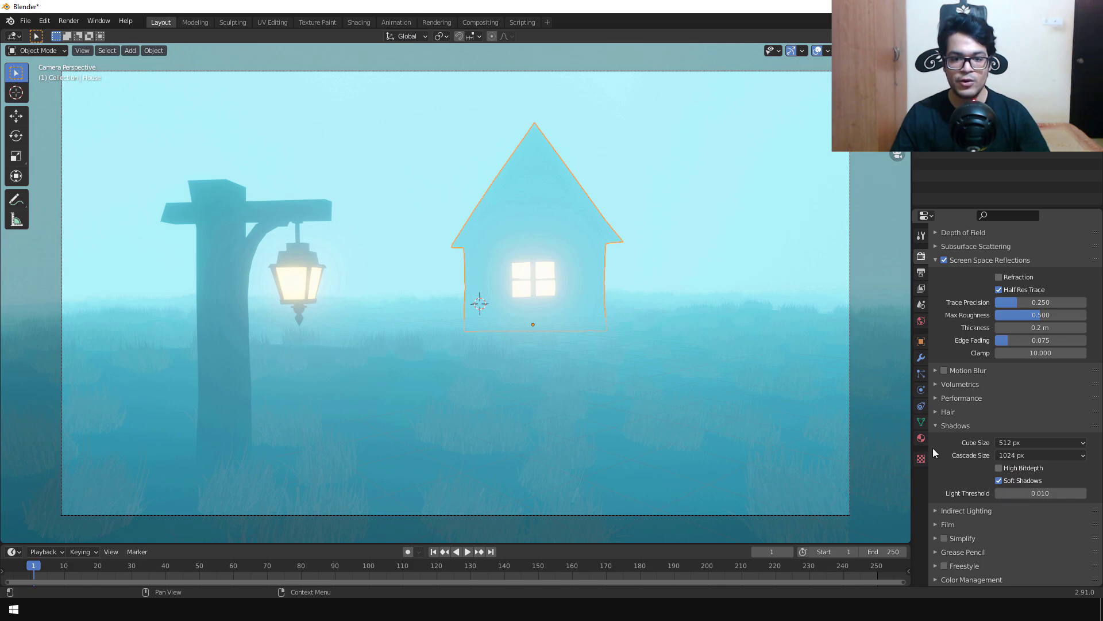
Add a cylinder to the scene, stretch it along Z into a tall pole and place it beside the lamp post
left_click(355, 374)
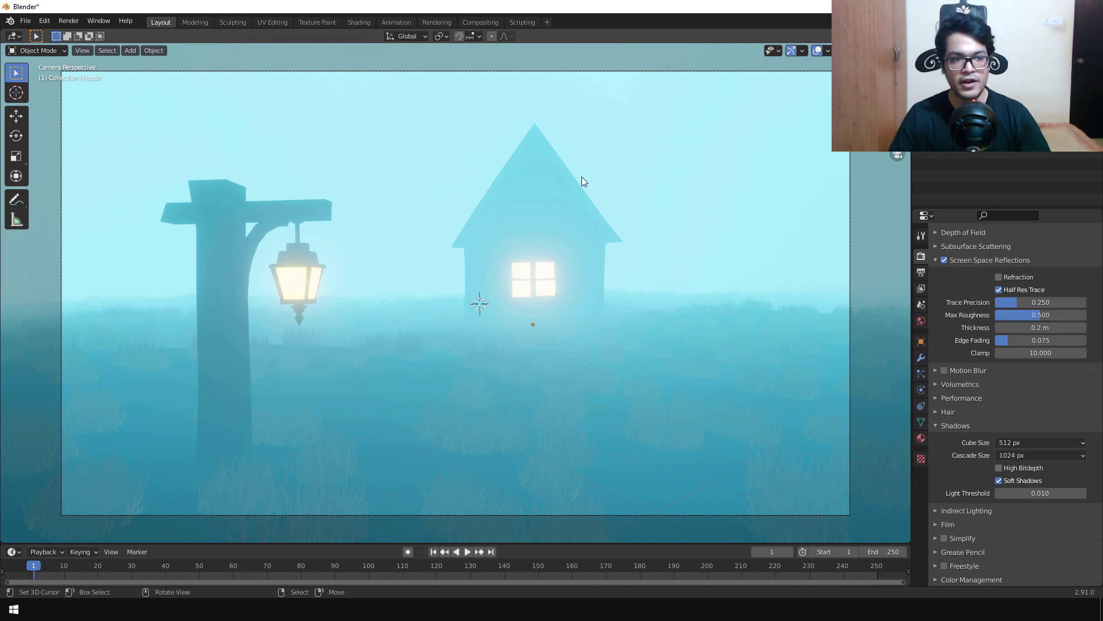
key("shift+a")
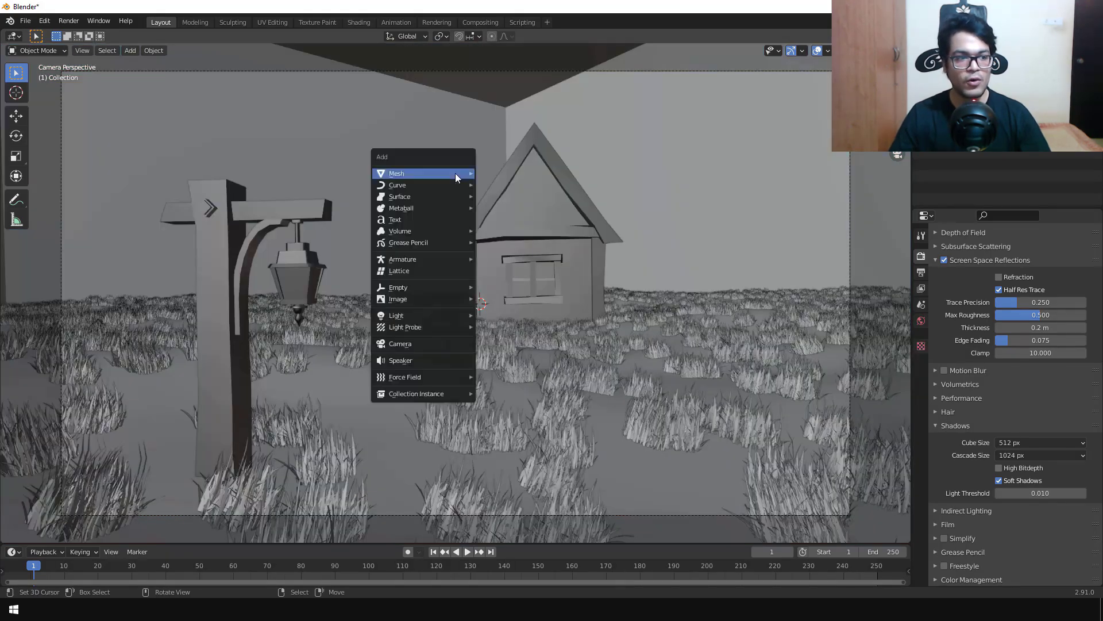
mouse_move(455, 174)
left_click(508, 229)
key("s")
key("z")
left_click(480, 112)
key("g")
left_click(133, 287)
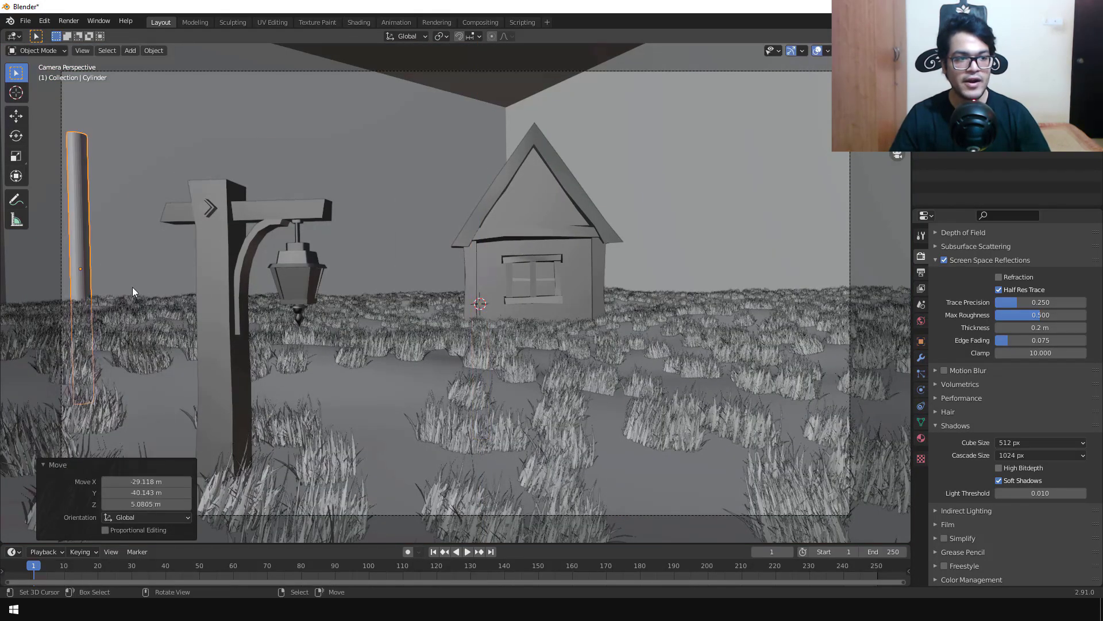
Tilt the tall pole freely with a trackball rotation and check it in rendered shading
key("r")
key("r")
left_click(230, 219)
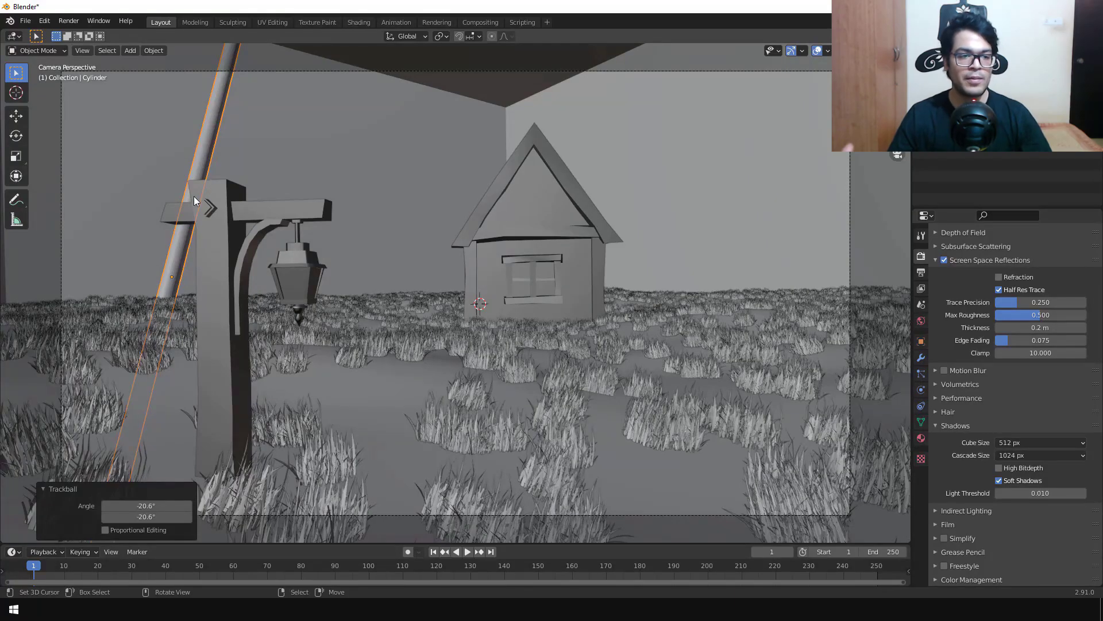
left_click(153, 51)
left_click(172, 278)
key("z")
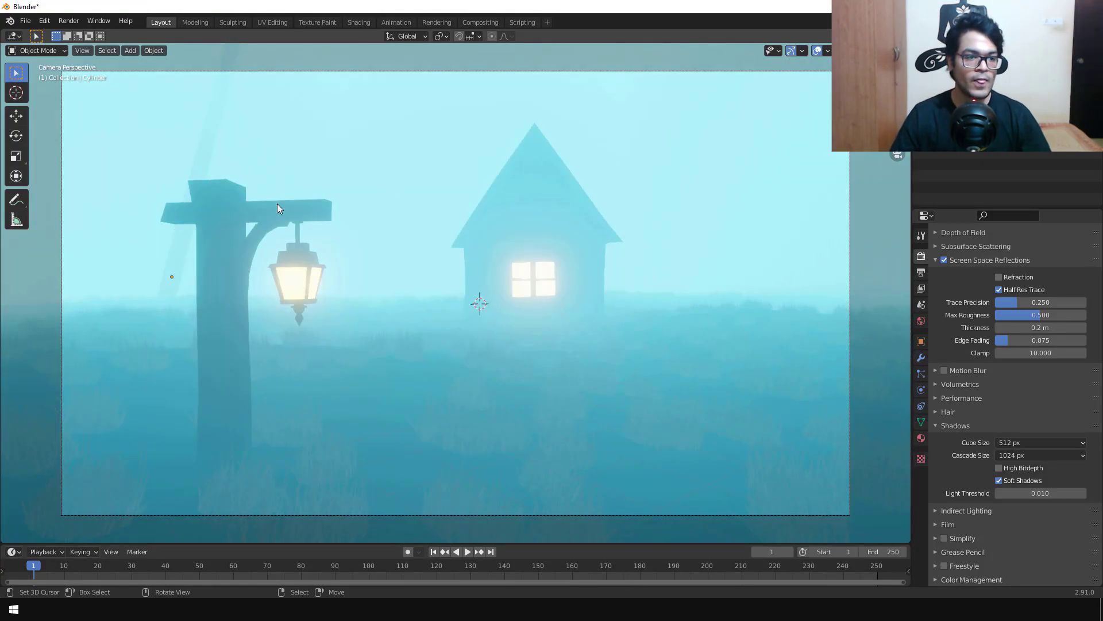
Move the pole between the lamp and the house and rotate it freely until it stands nearly upright
right_click_drag(171, 280, 386, 286)
key("alt+a")
right_click(398, 159)
key("r")
key("r")
left_click(395, 192)
Shift the pole along the global X and Y axes so it stands farther back in the fog beside the lamp
key("g")
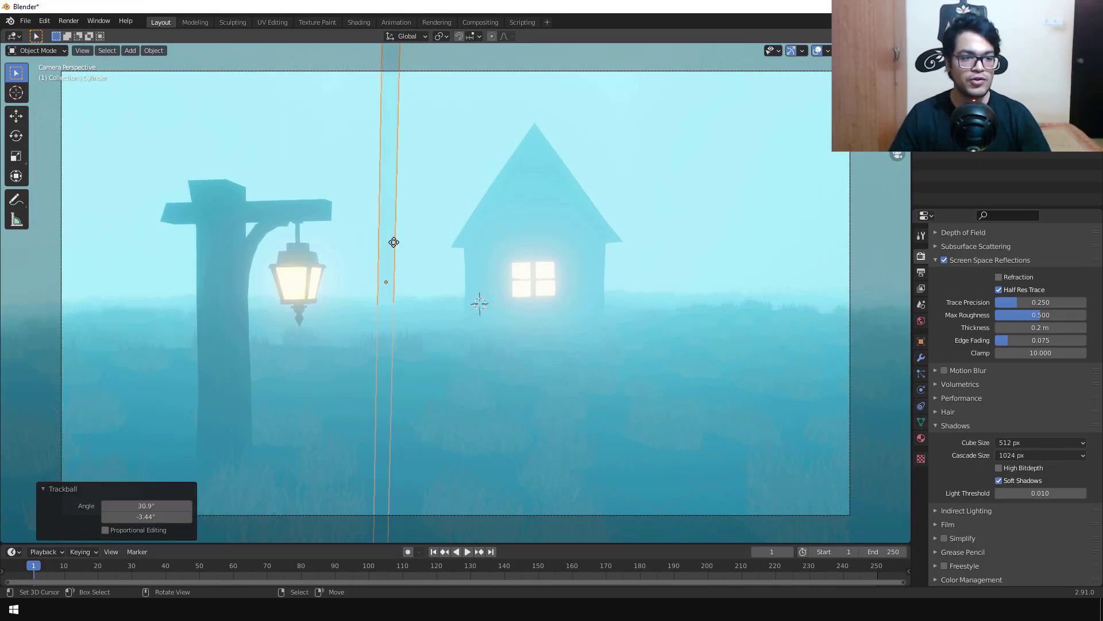
key("x")
left_click(371, 211)
key("g")
key("y")
left_click(414, 243)
key("alt+a")
right_click(395, 195)
key("g")
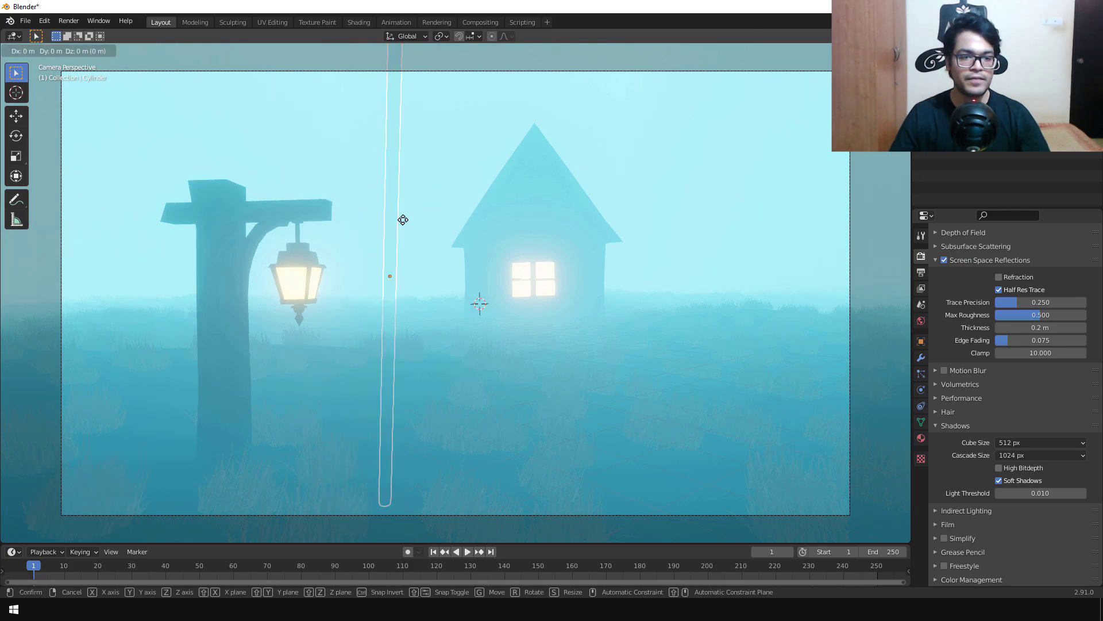
key("x")
left_click(355, 173)
key("alt+a")
Duplicate the pole twice, placing both copies to the right of the house
right_click(346, 181)
key("shift+d")
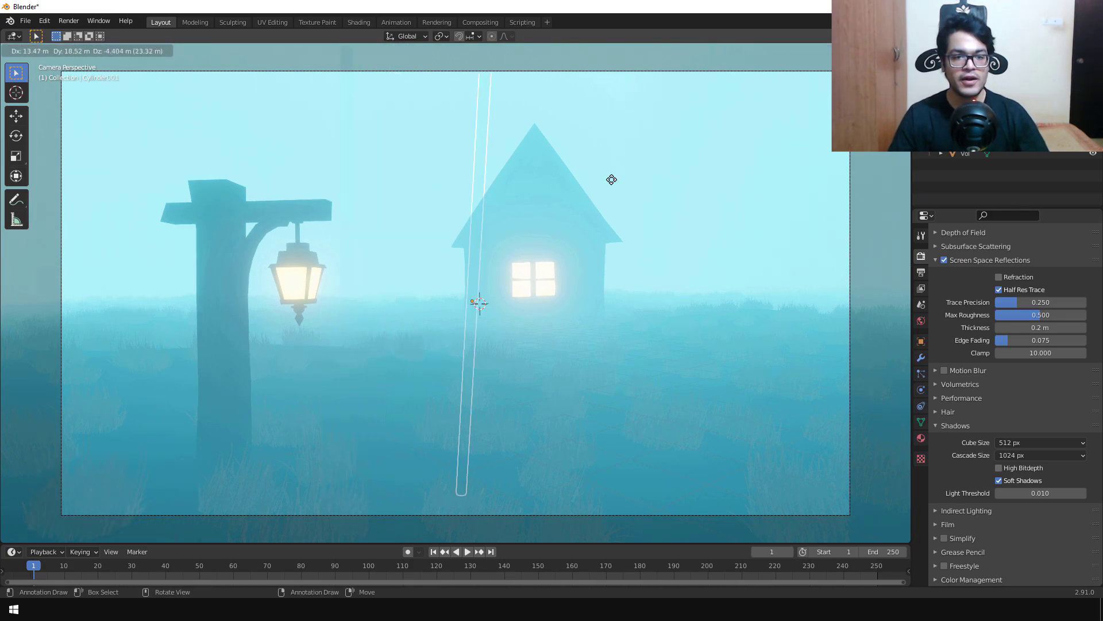
left_click(712, 171)
key("shift+d")
left_click(788, 162)
key("alt+a")
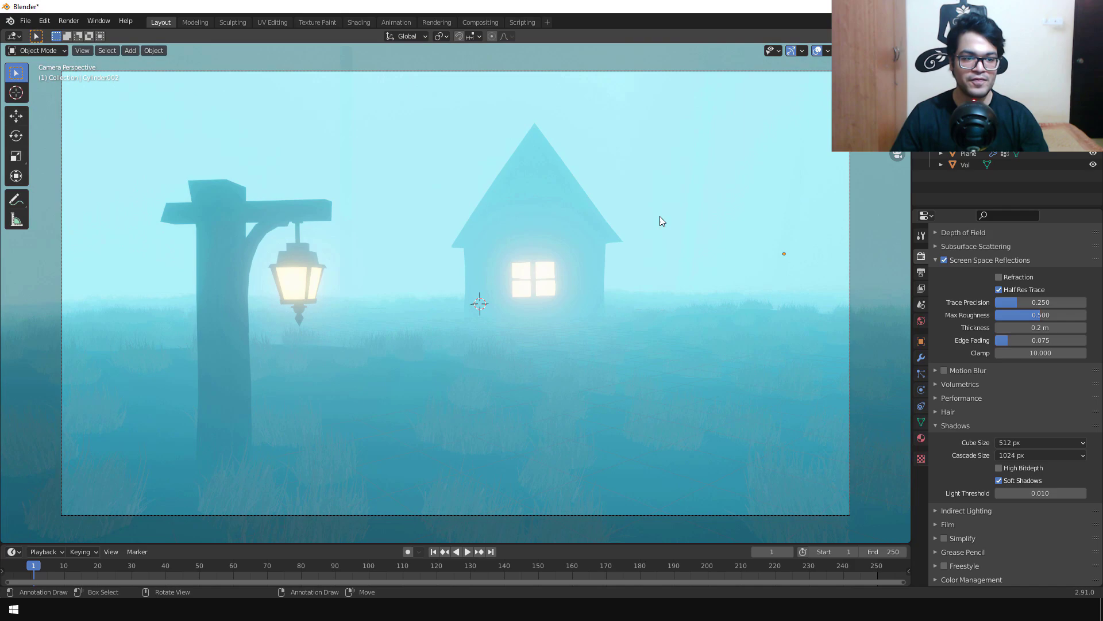
Give the pole beside the lamp a material with a dark red-brown base color and Specular 0
left_click(348, 145)
left_click(921, 438)
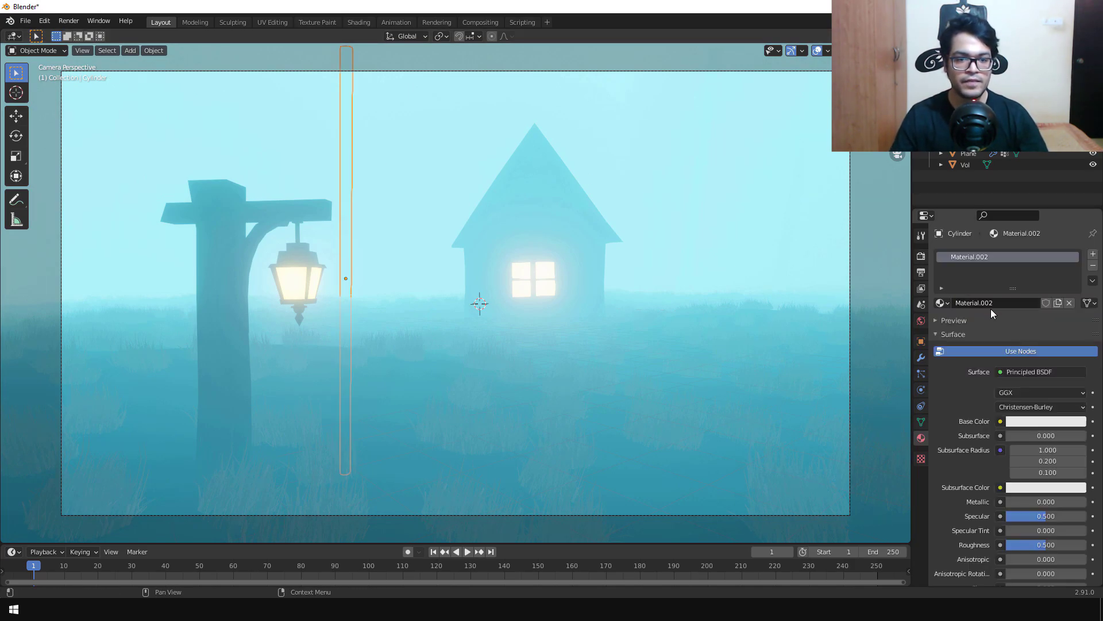
left_click(1046, 421)
left_click_drag(1017, 304, 1016, 329)
left_click_drag(1074, 276, 1074, 314)
left_click_drag(1059, 516, 1006, 516)
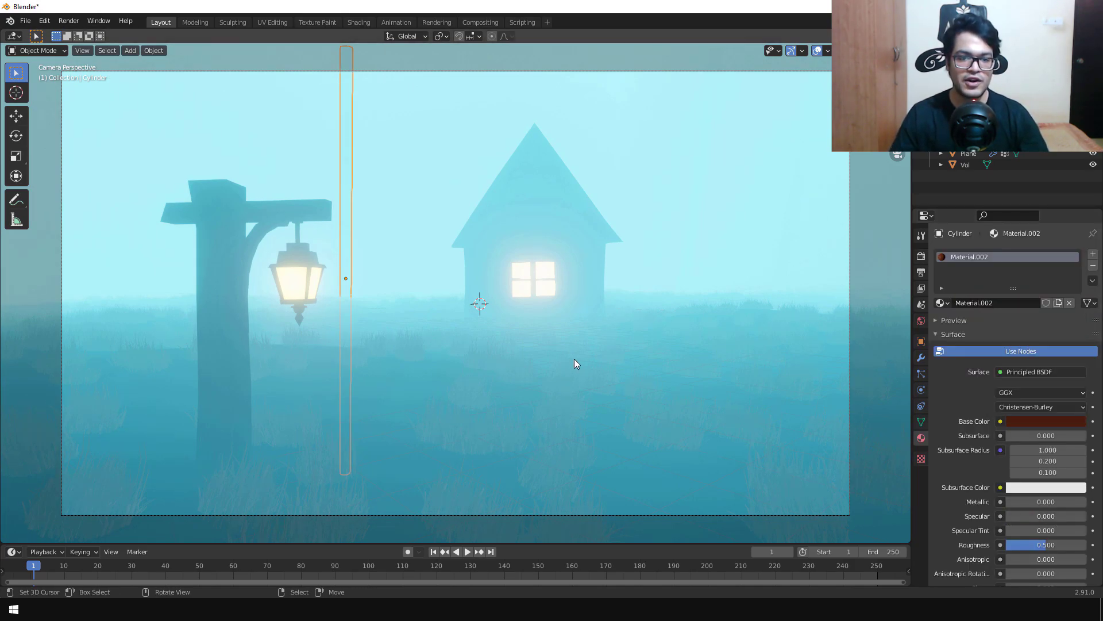
Duplicate the rightmost pole, shift the copy along X, scale it by 1.375 and shorten it along global Z
key("shift+d")
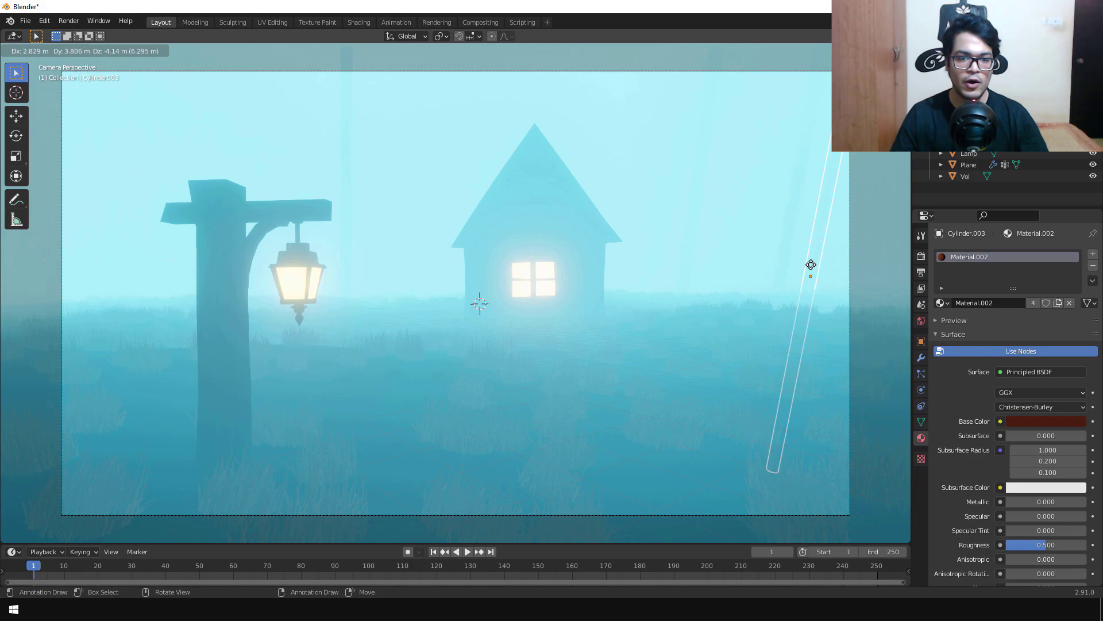
key("x")
left_click(751, 301)
key("s")
left_click(717, 320)
key("s")
key("z")
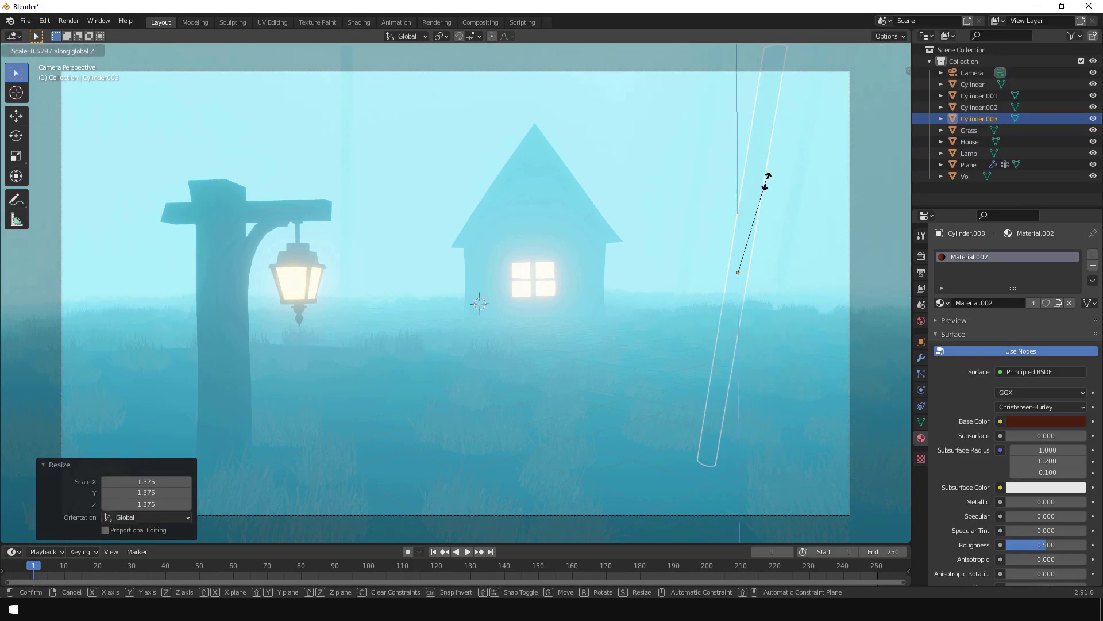
left_click(767, 181)
Rotate the new thick pole nearly upright and position it at the right edge of the camera frame, adjusting its depth along Y
key("g")
left_click(833, 221)
key("r")
key("r")
left_click(819, 324)
key("g")
left_click(817, 195)
key("g")
key("y")
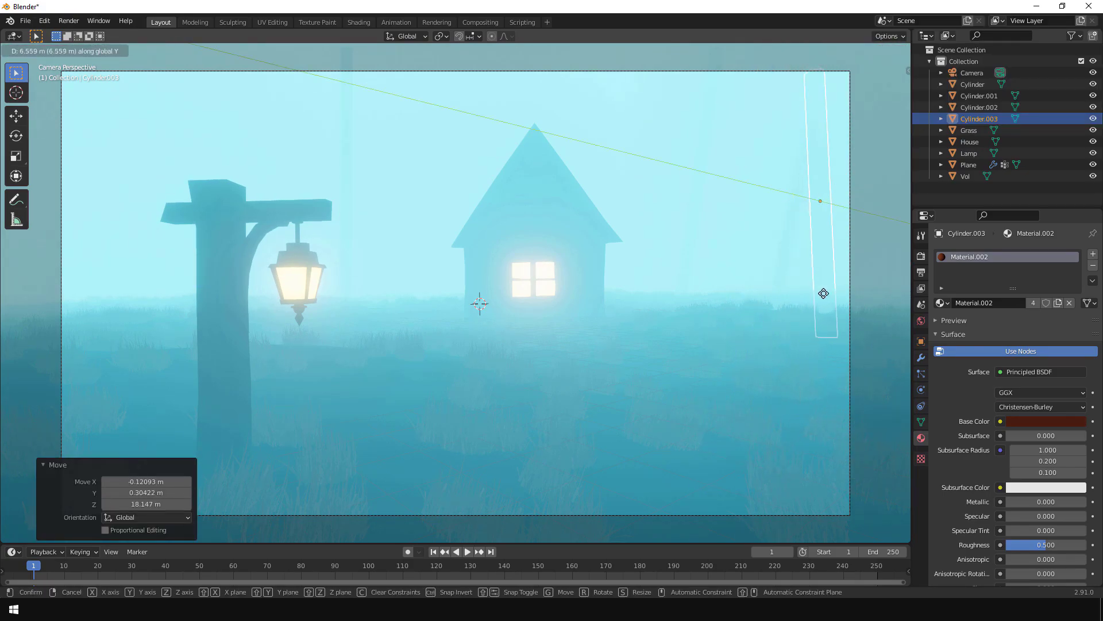
left_click(812, 358)
Enter Edit Mode on all four poles together and select the top face of each one
middle_click_drag(826, 160, 374, 100)
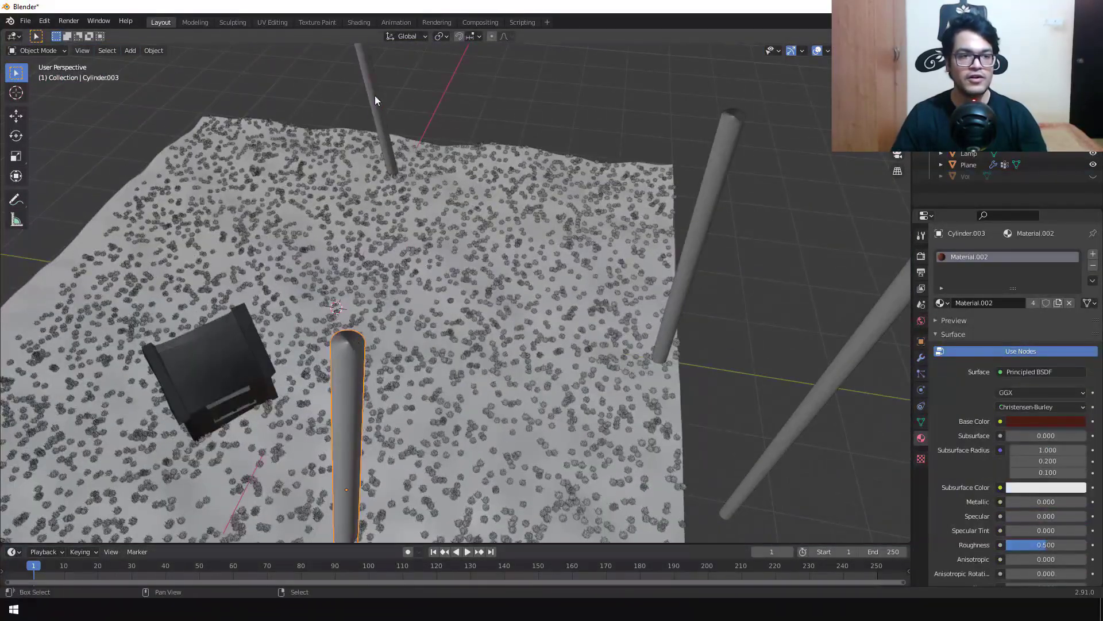
right_click(375, 101, "shift")
right_click(689, 259, "shift")
right_click(806, 402, "shift")
scroll(709, 363, "down", 2)
key("Tab")
right_click(399, 309)
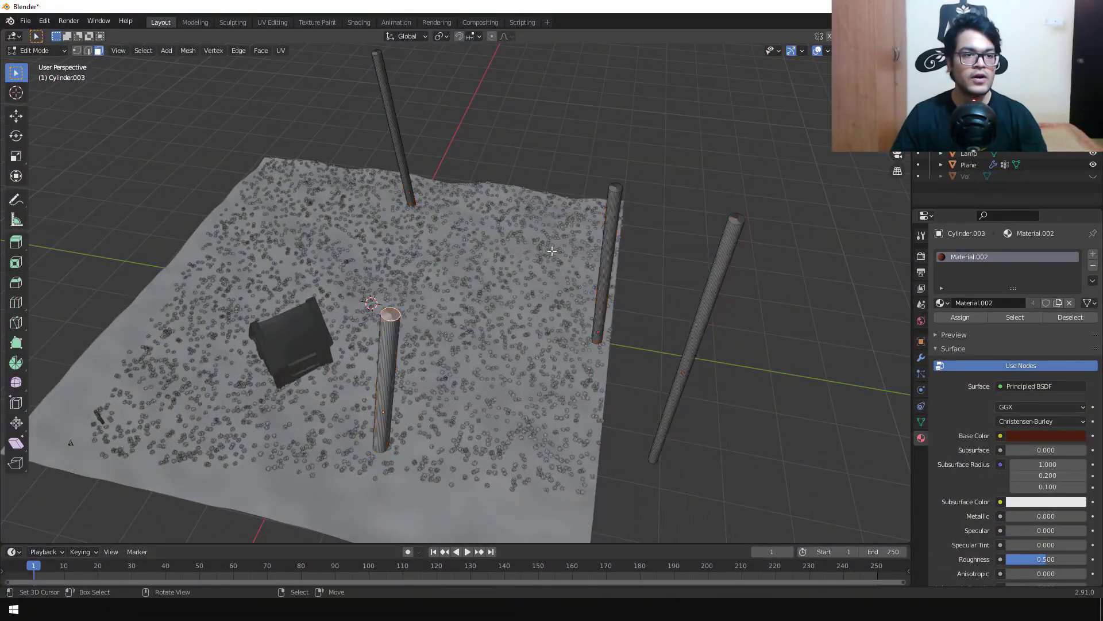
right_click(619, 188, "shift")
right_click(739, 220, "shift")
middle_click_drag(370, 160, 392, 183, "shift")
right_click(395, 72, "shift")
Taper the poles by scaling their top faces about individual origins by 0.346 and again by 0.58, and return to the camera view
left_click(443, 37)
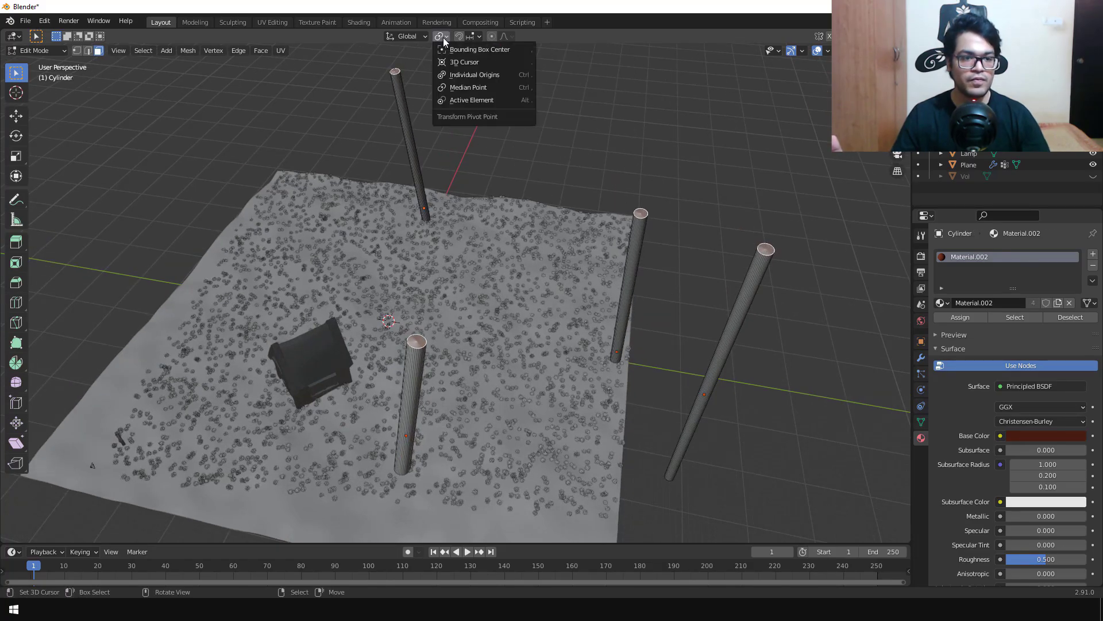
left_click(475, 75)
key("s")
left_click(638, 256)
middle_click_drag(638, 276, 693, 218)
key("s")
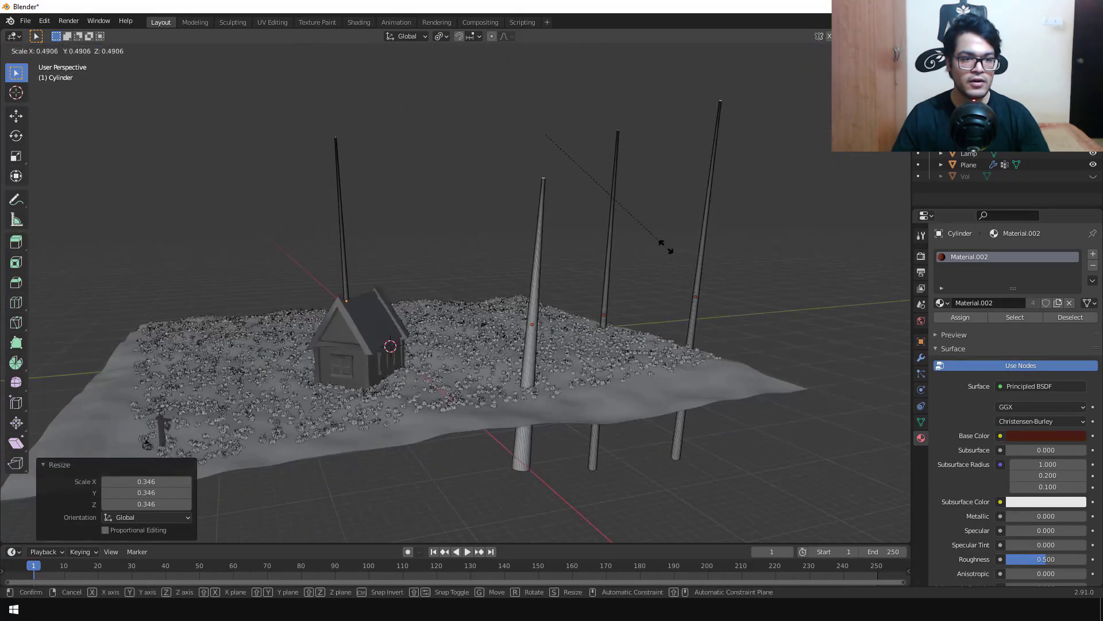
left_click(666, 248)
key("KP_0")
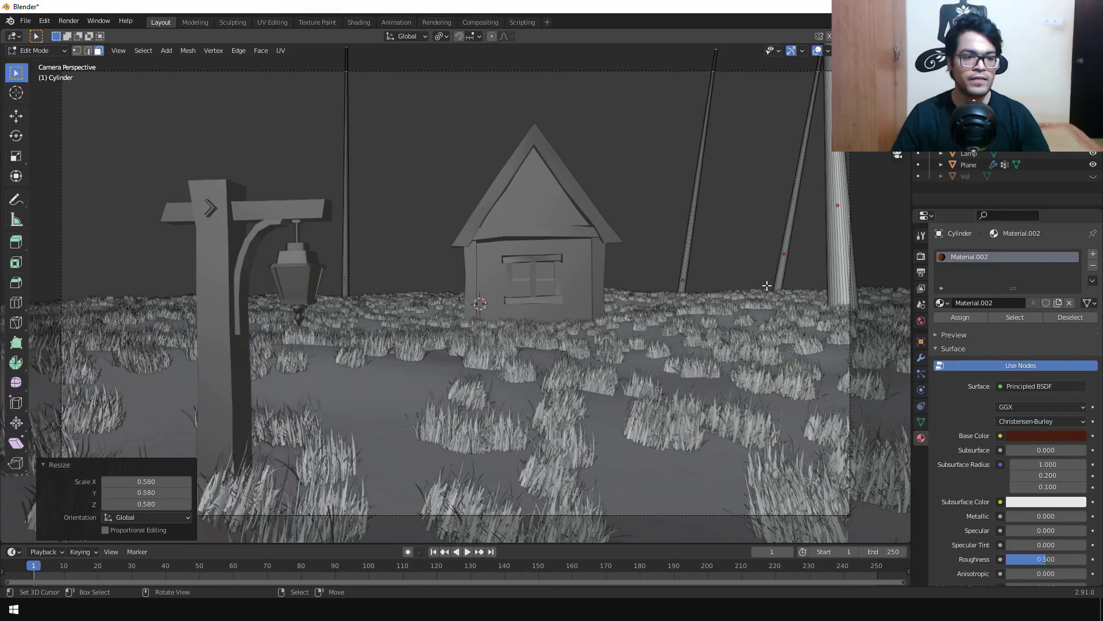
Duplicate the thick foreground trunk, place the copy left of the lamp post and rotate it by about 9.17° and 19.5° with trackball rotation
key("Tab")
right_click(845, 286)
key("shift+d")
left_click(151, 184)
key("r")
key("r")
left_click(164, 179)
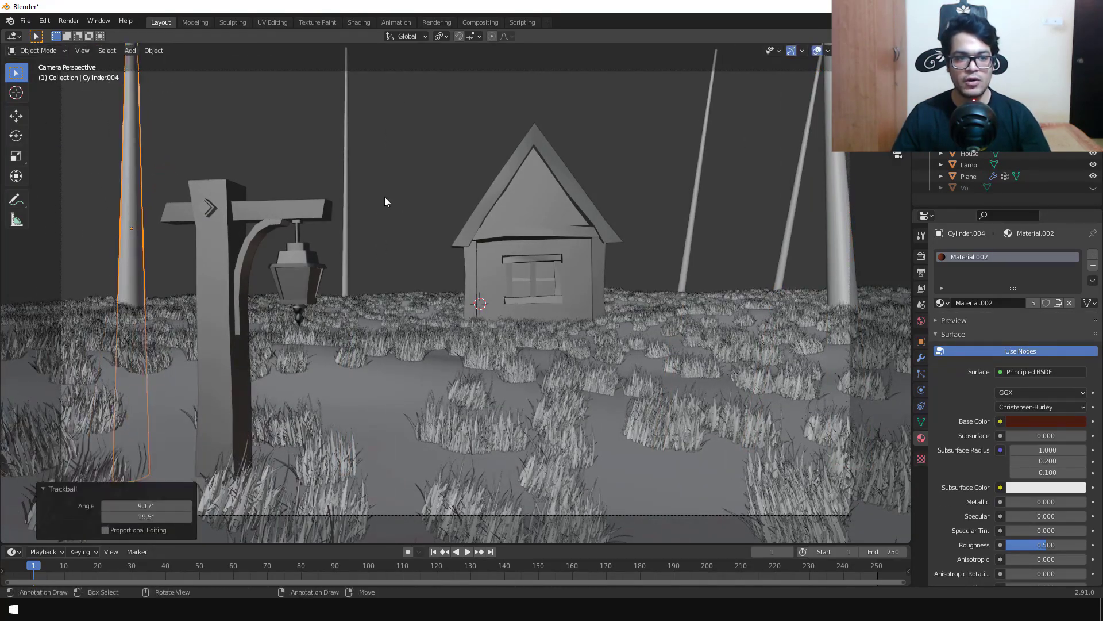